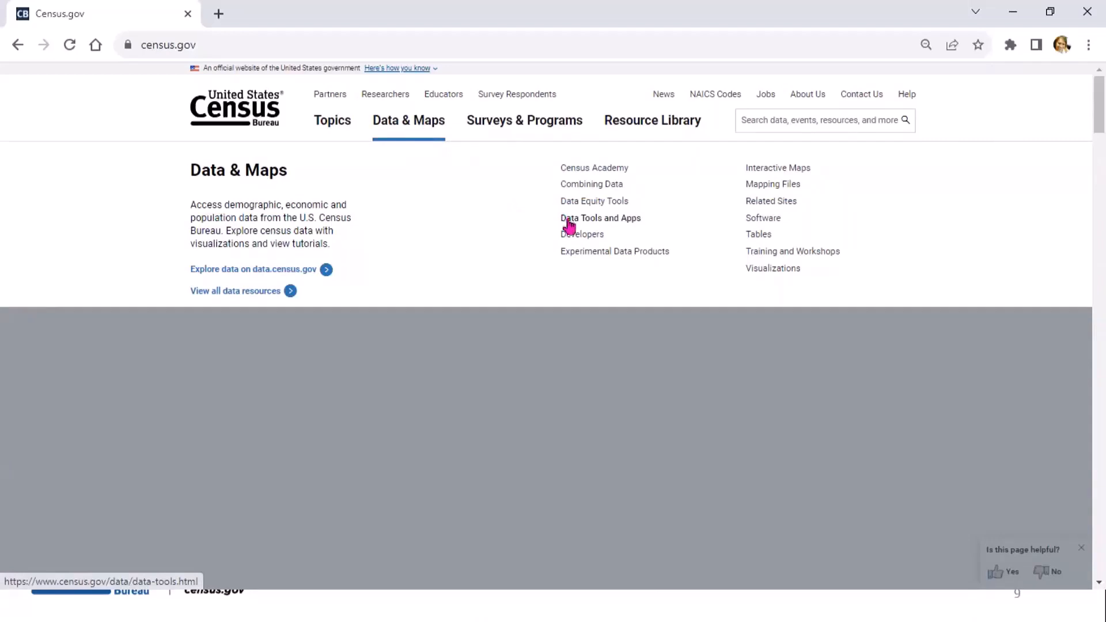
Step: Open the Local Employment Dynamics site from the Census Bureau's Data Tools and Apps listing
left_click(569, 221)
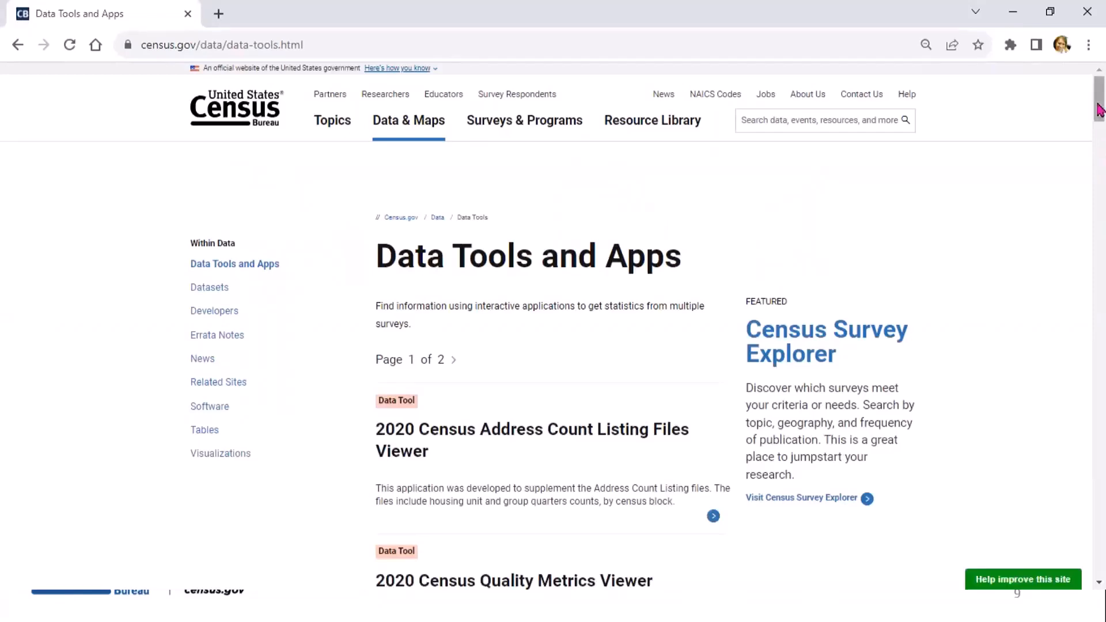
left_click_drag(1099, 110, 1098, 468)
scroll(1101, 120, "down", 1)
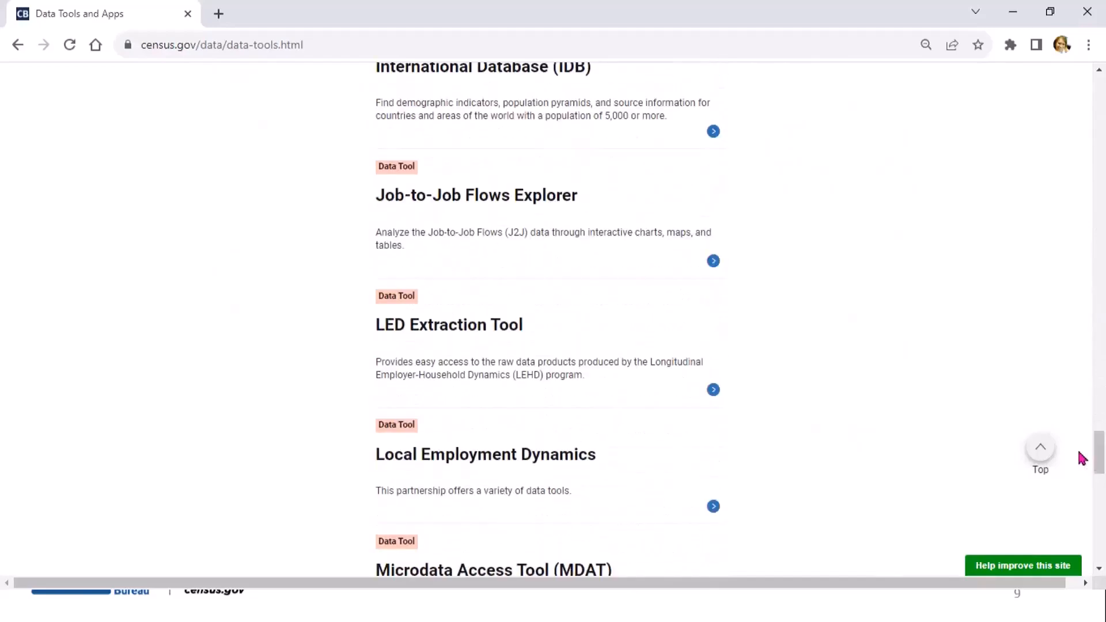
left_click(555, 462)
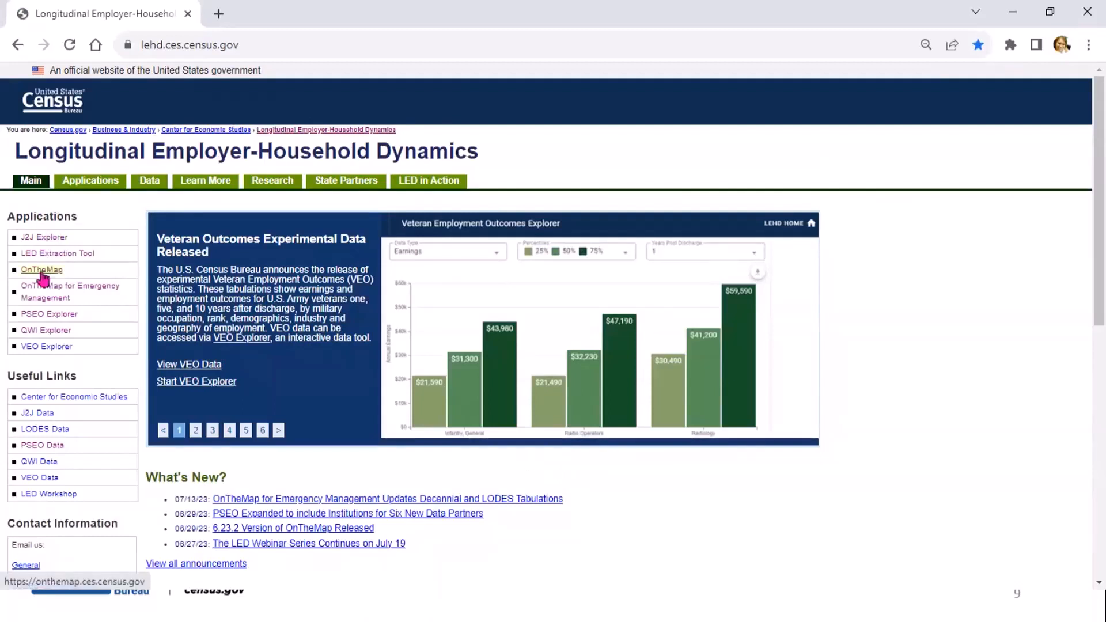
Step: Look over the Longitudinal Employer-Household Dynamics applications page and open the OnTheMap application
left_click(99, 184)
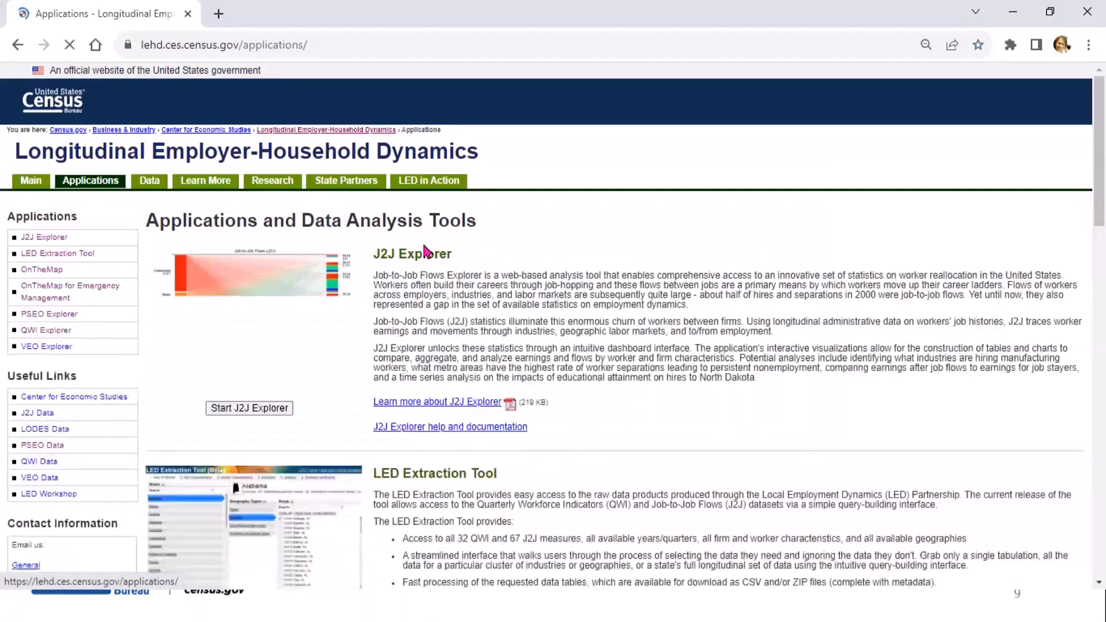
mouse_move(1100, 225)
left_mouse_down()
mouse_move(1103, 529)
mouse_move(1103, 212)
left_mouse_up()
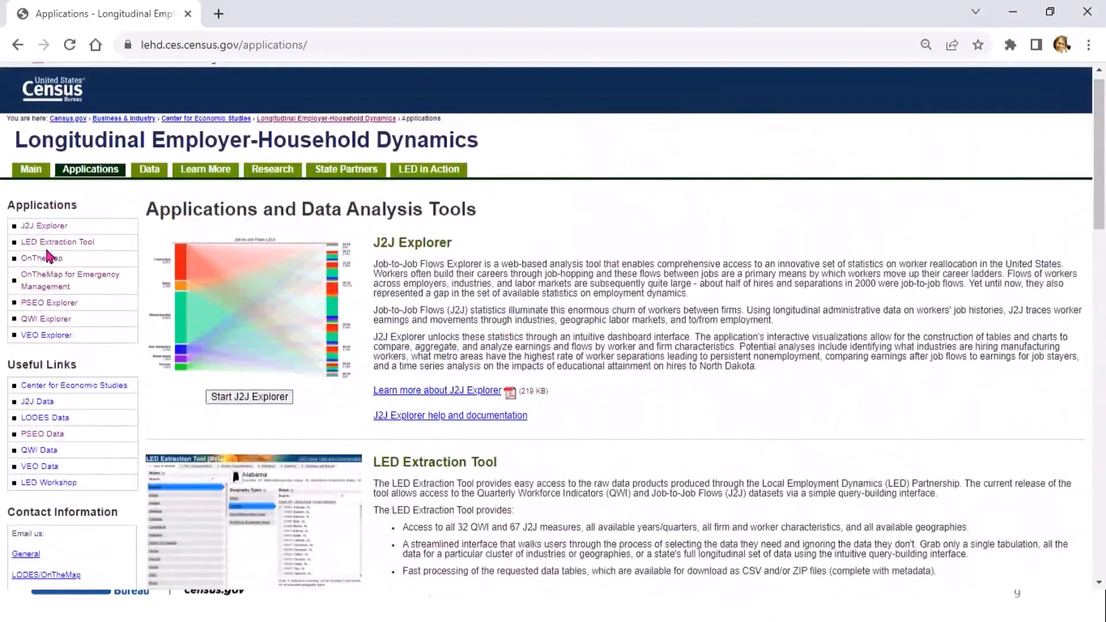
left_click(31, 262)
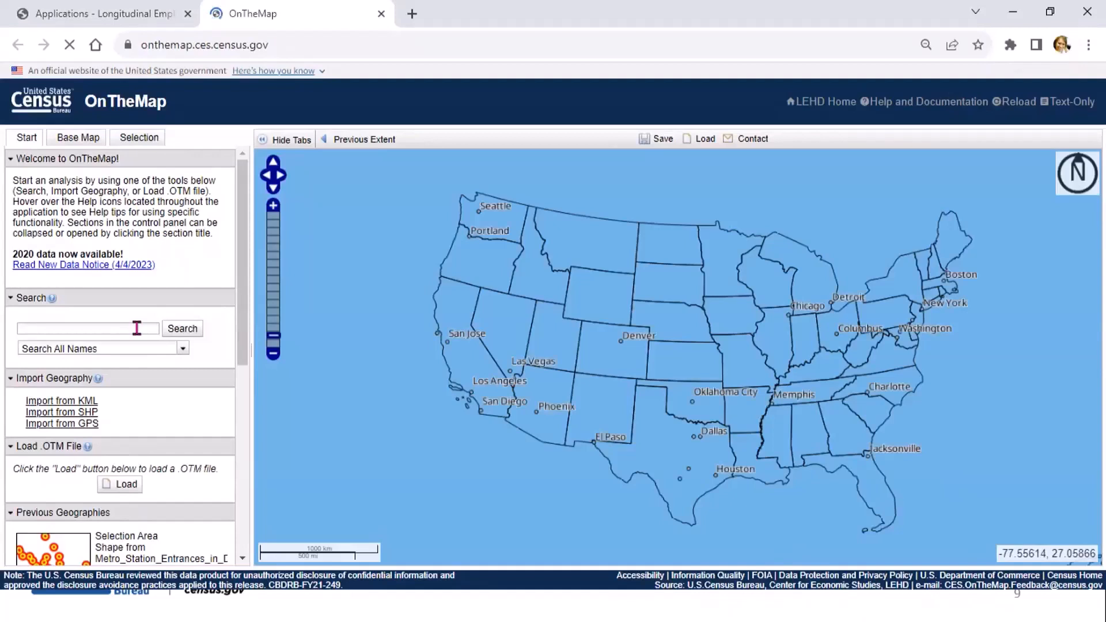
Step: Search all names for "seattle" and select the place Seattle city, WA on the map
left_click(136, 328)
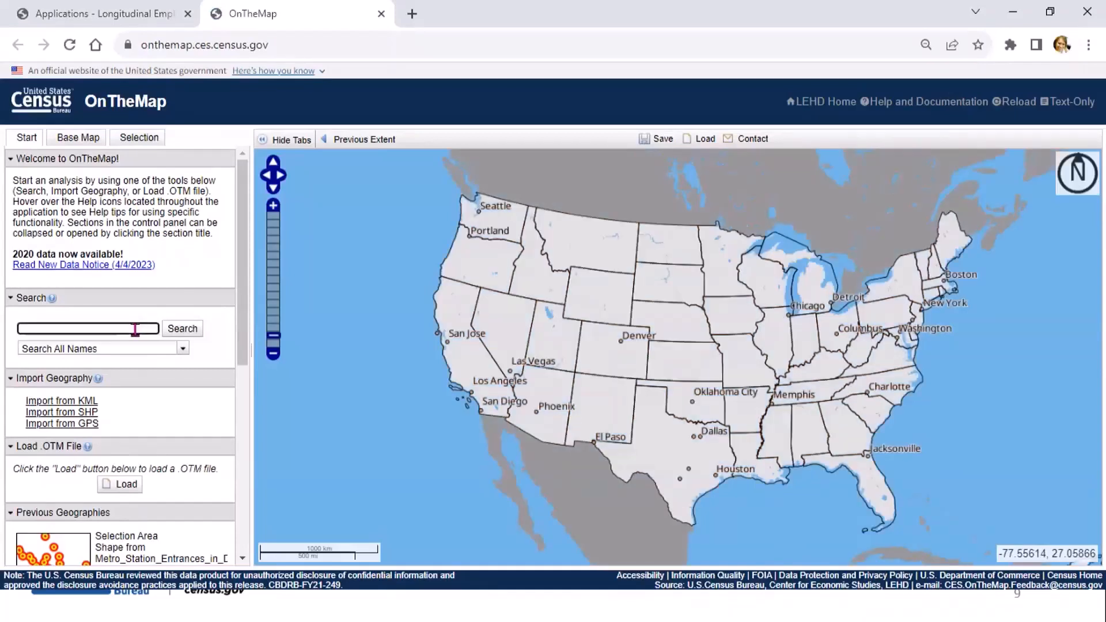
type("seattle")
left_click(196, 334)
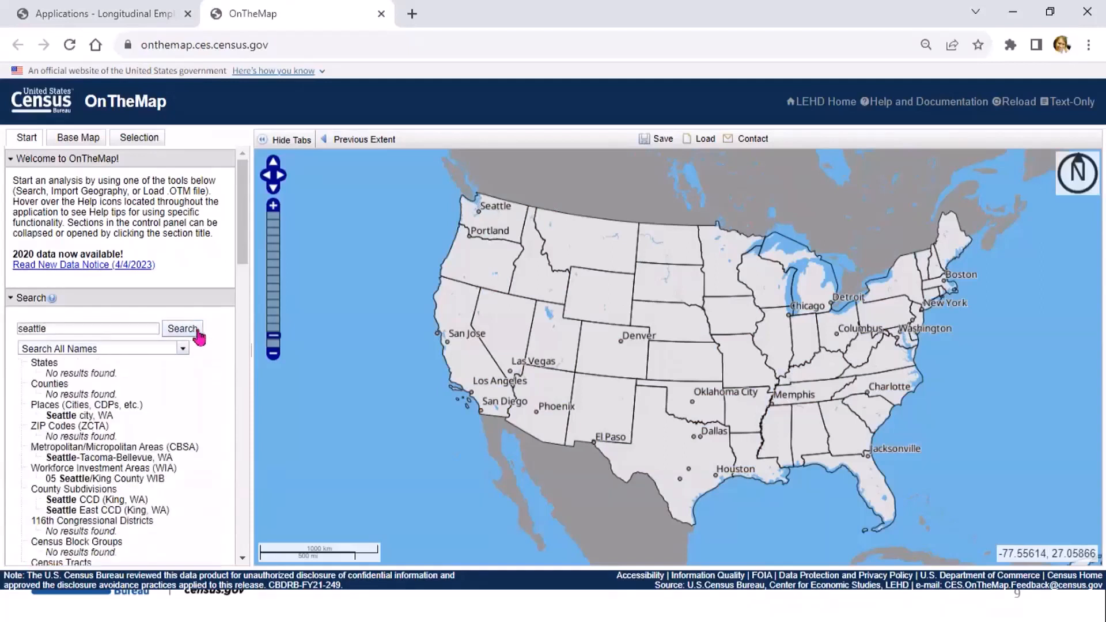
left_click_drag(243, 251, 236, 289)
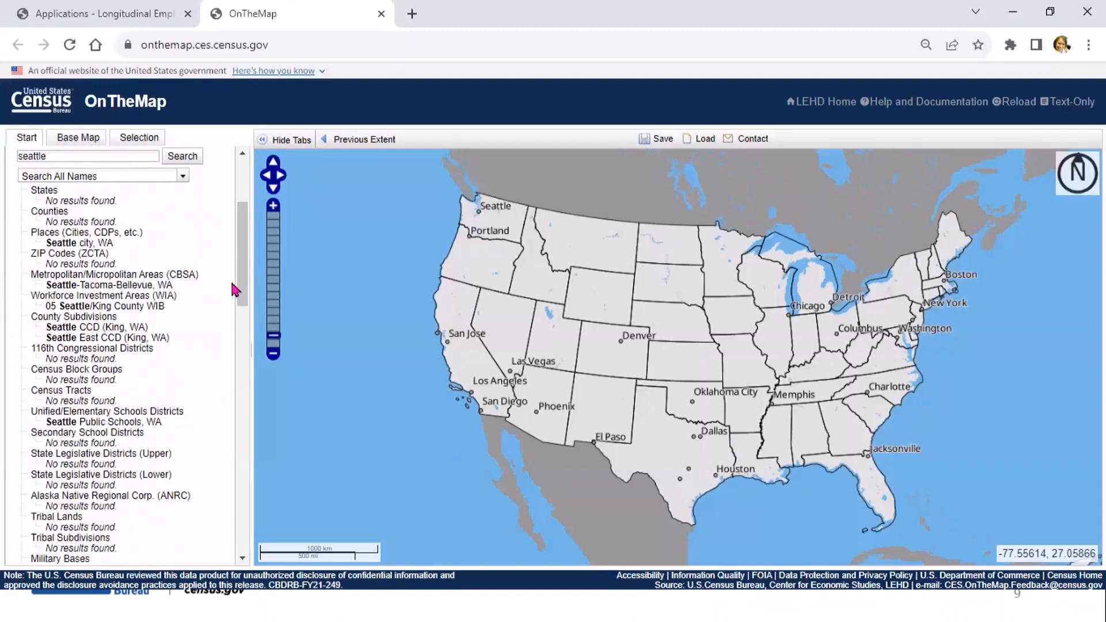
left_click(69, 252)
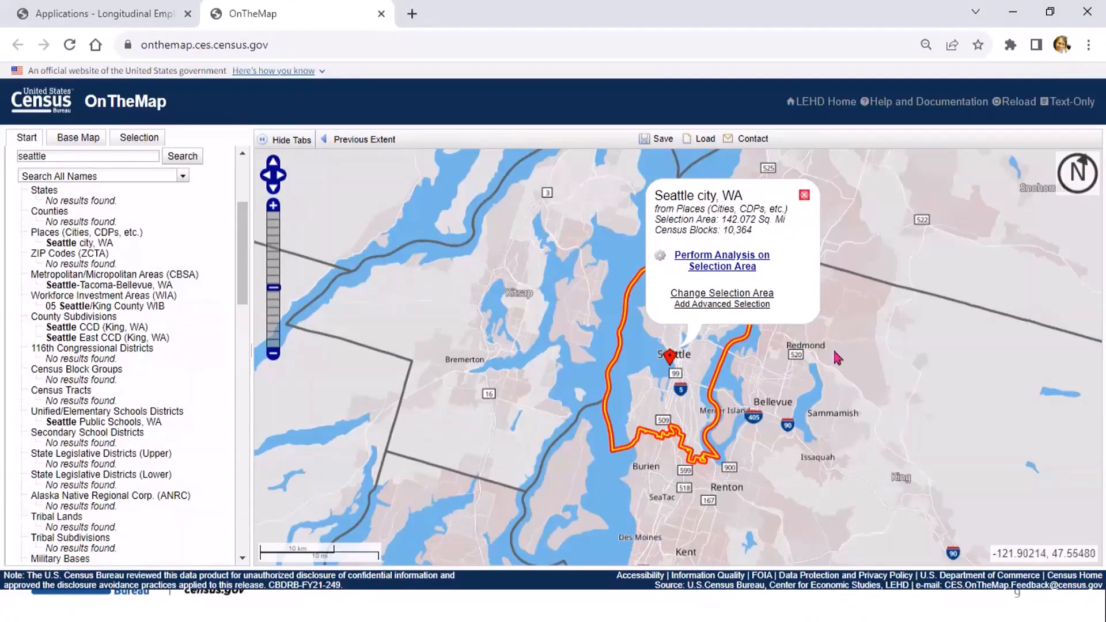
Step: Open the analysis settings for the Seattle selection area and review the available destination types
left_click(746, 266)
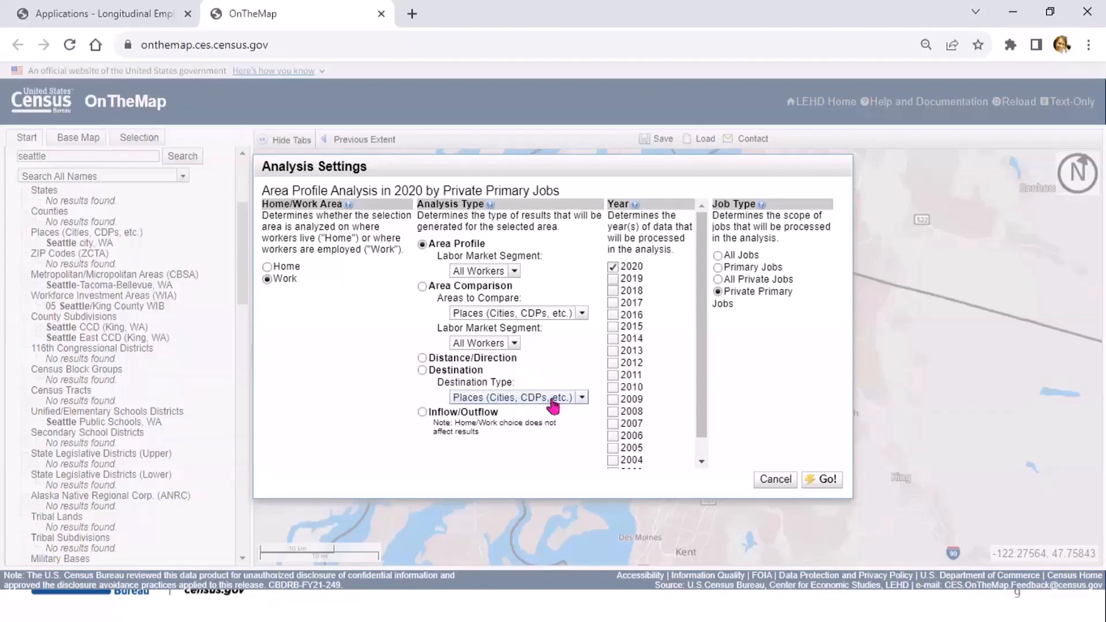
left_click(583, 400)
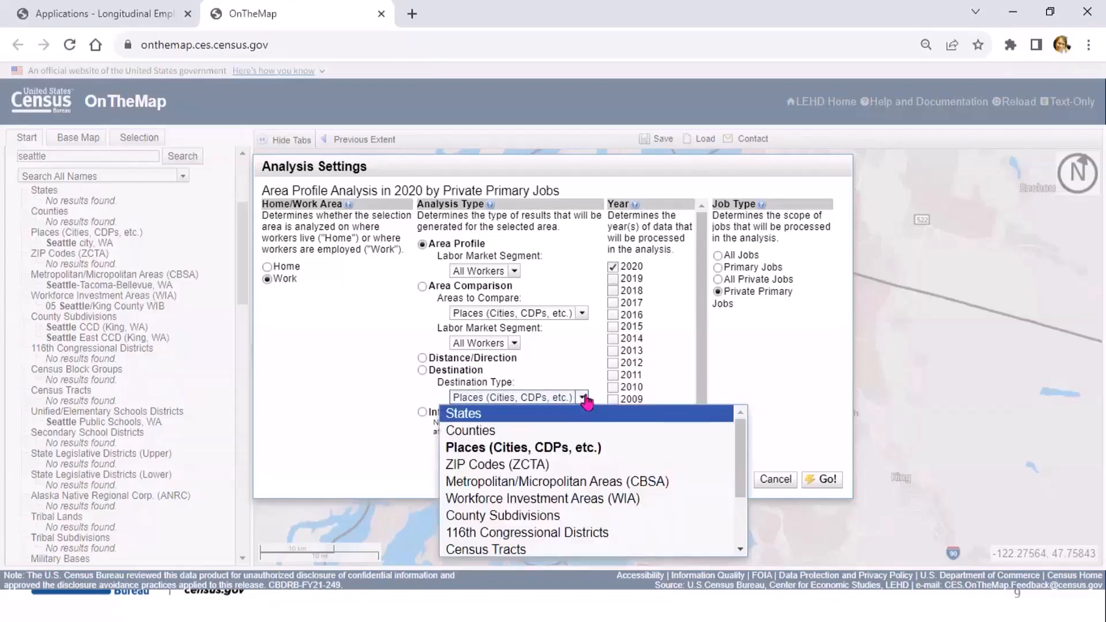
left_click(580, 361)
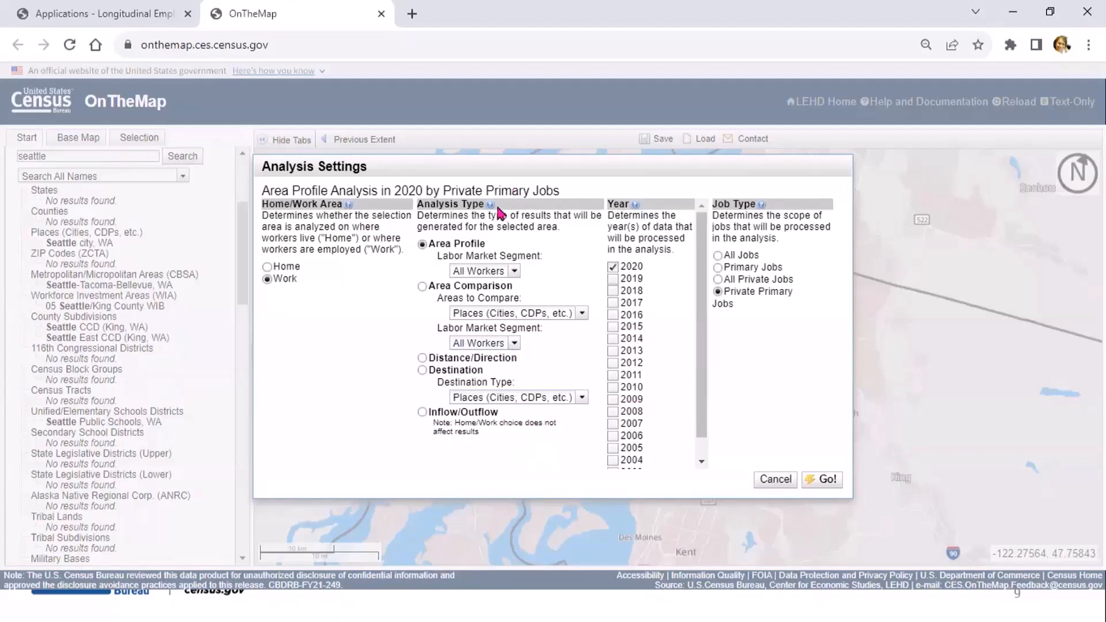
mouse_move(491, 206)
Step: Add the years 2015, 2010 and 2002, set the job type to All Jobs, and run the area profile analysis
left_click(614, 328)
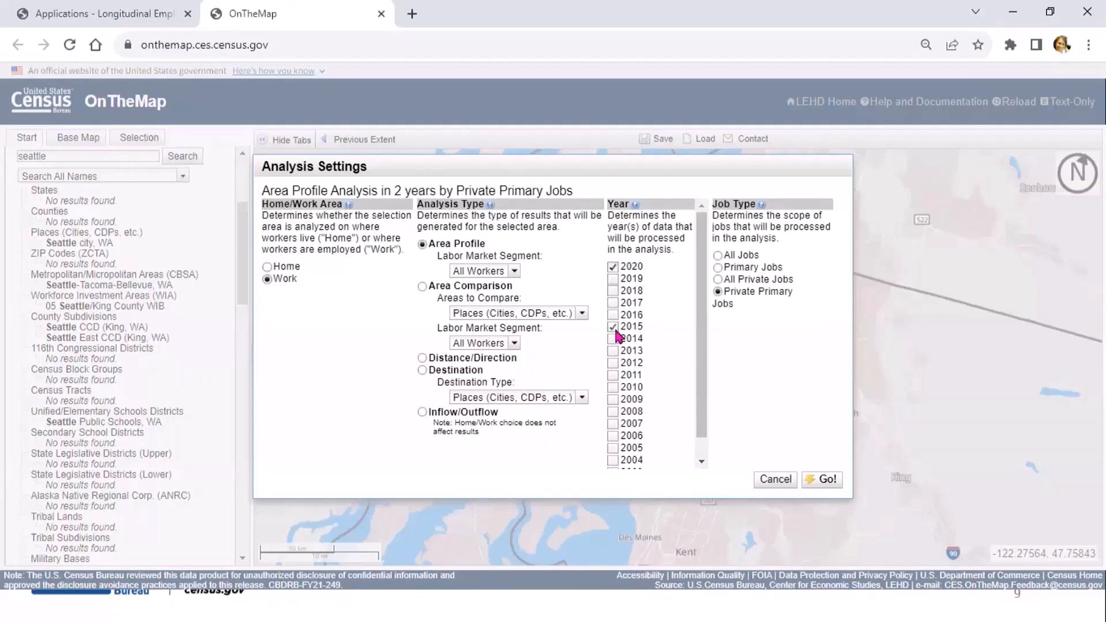
left_click(612, 387)
scroll(703, 403, "down", 2)
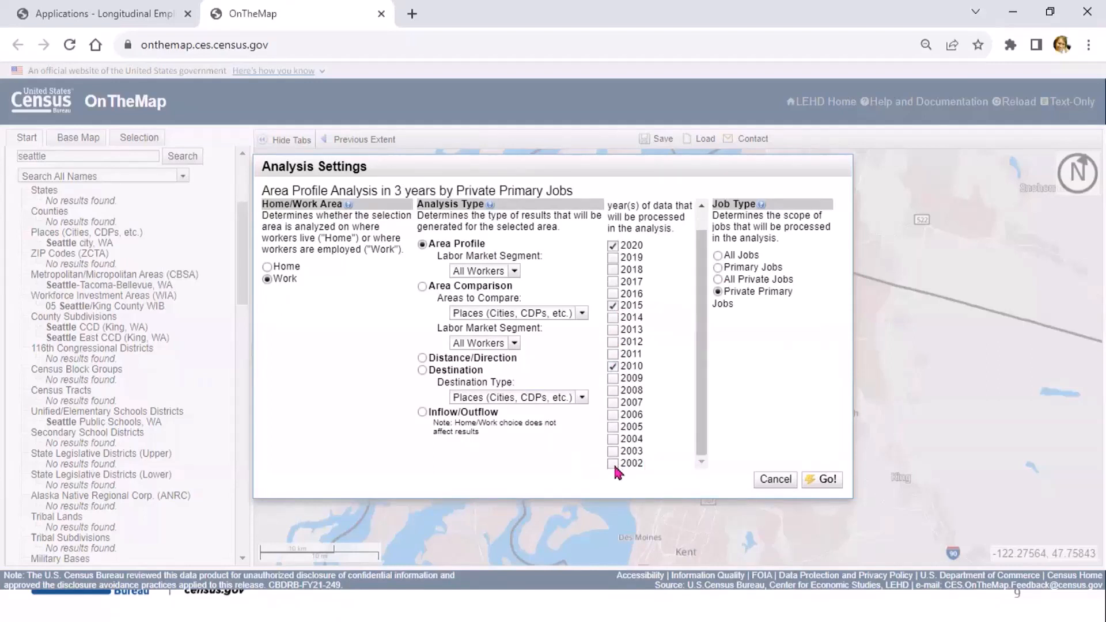
left_click(614, 467)
left_click(721, 257)
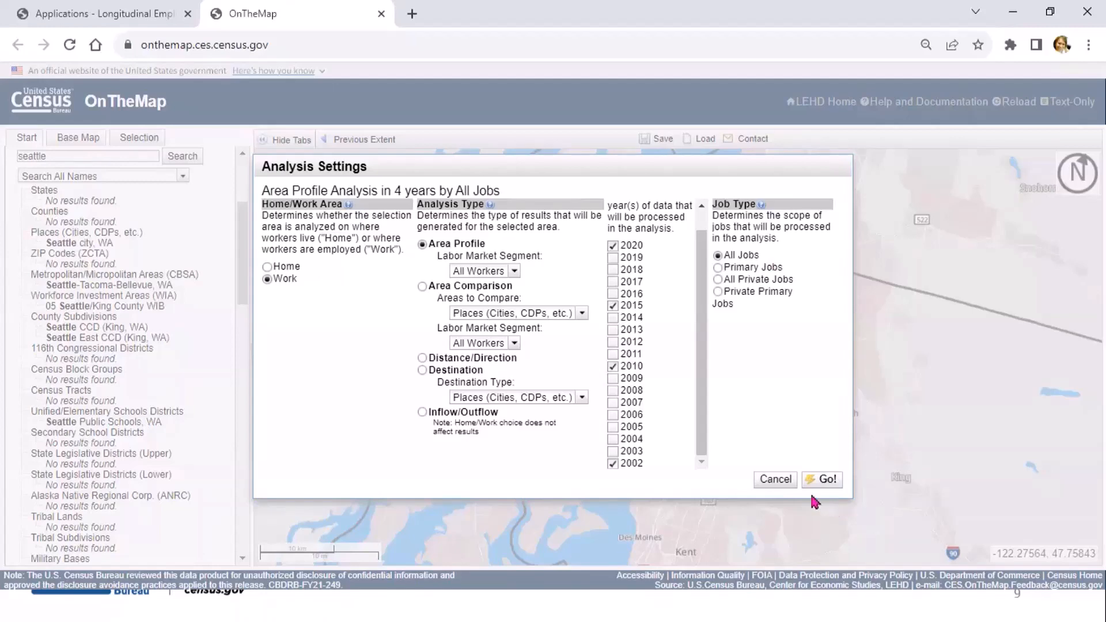
left_click(817, 483)
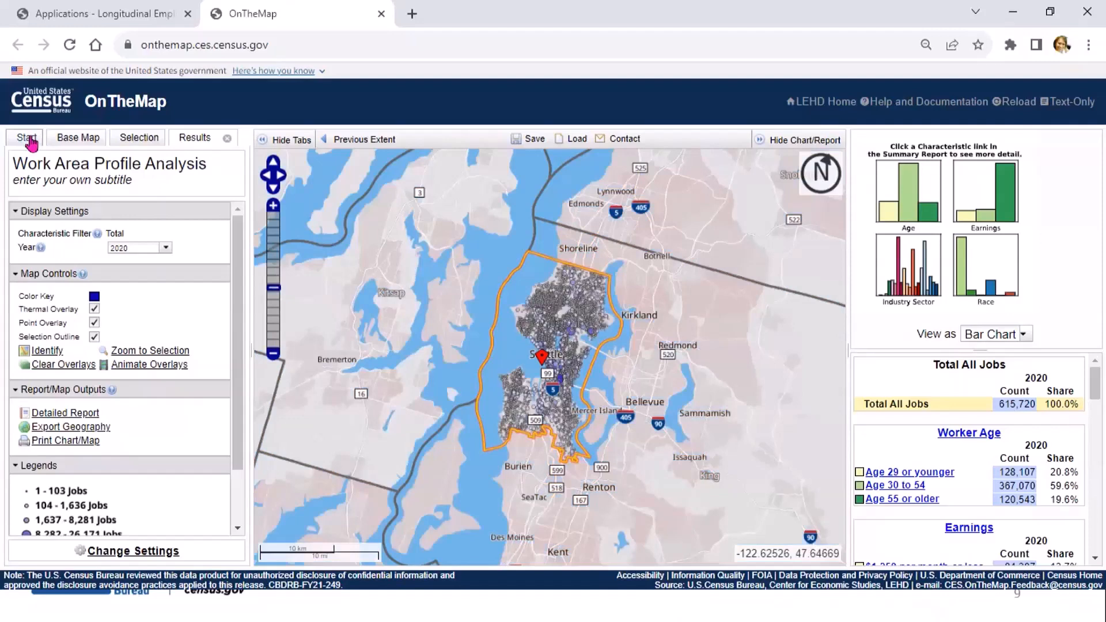
Step: Show the Airports base map layer with its label, point and fill displayed
left_click(68, 140)
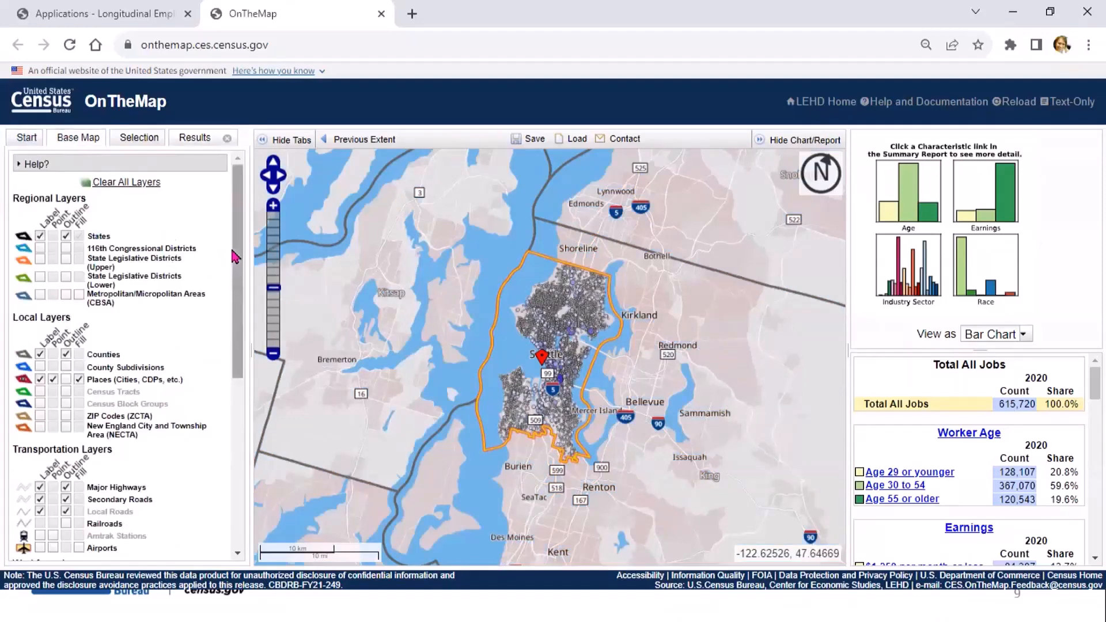
left_click_drag(233, 256, 232, 398)
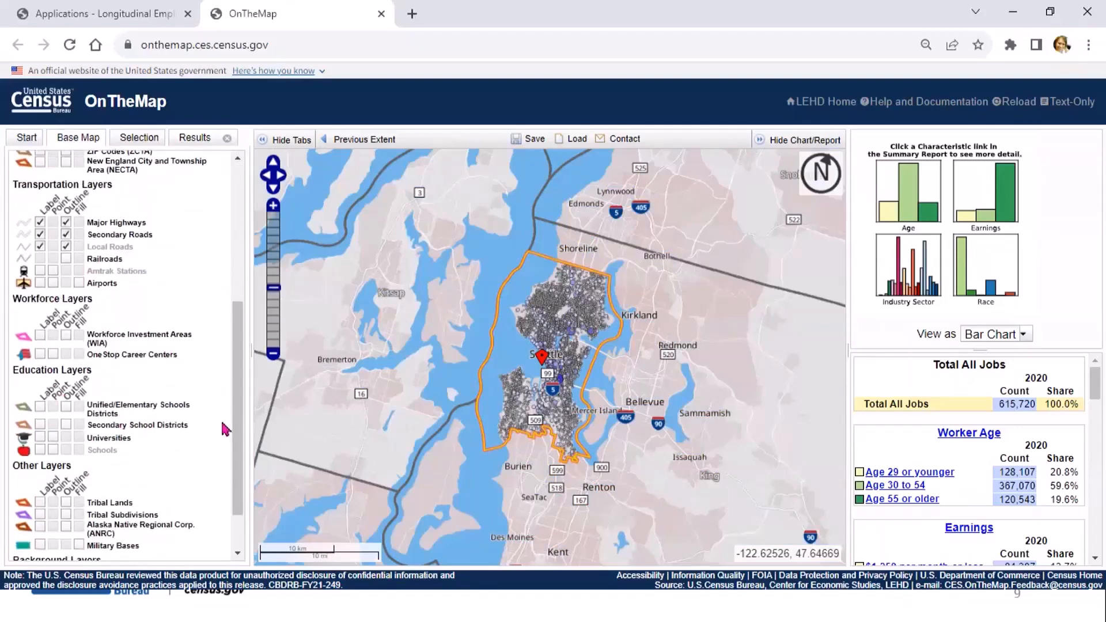
scroll(236, 421, "down", 2)
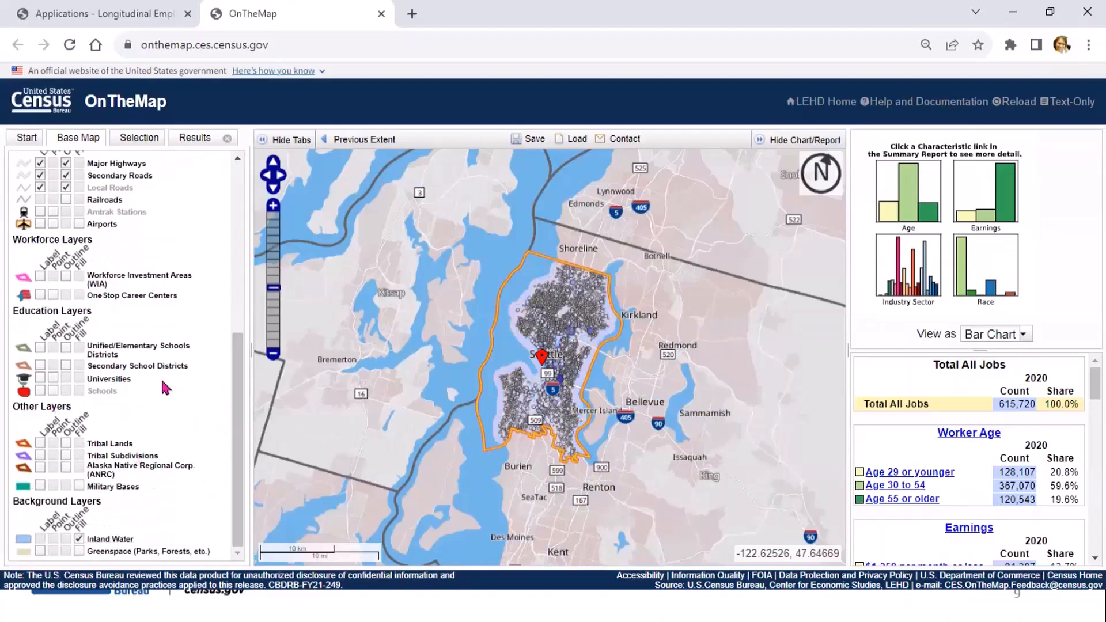
left_click(40, 224)
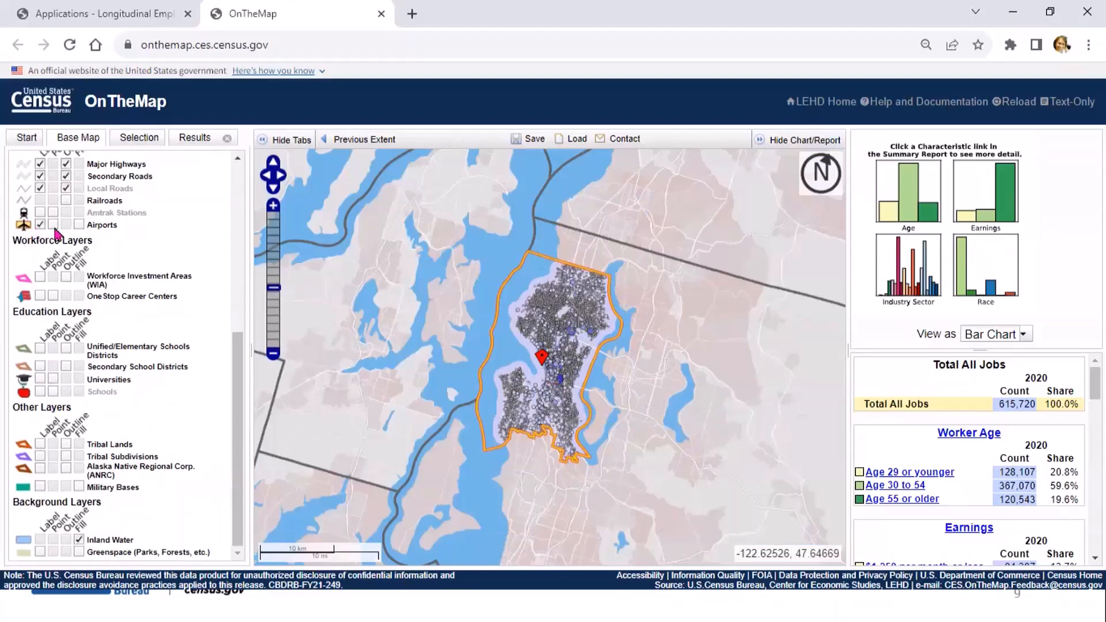
left_click(53, 225)
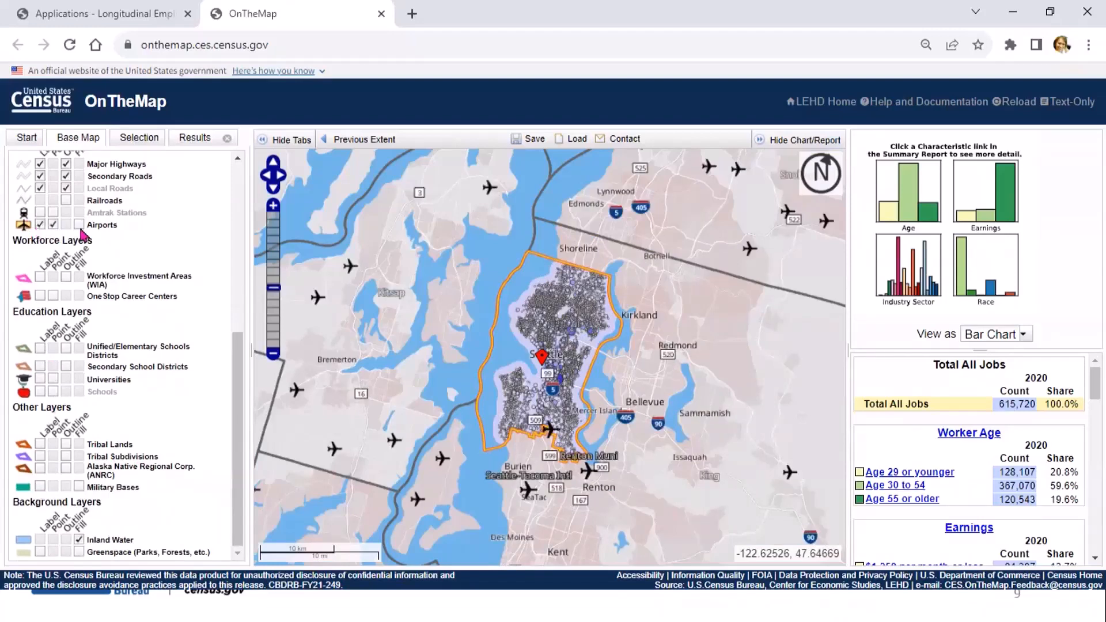
left_click(79, 226)
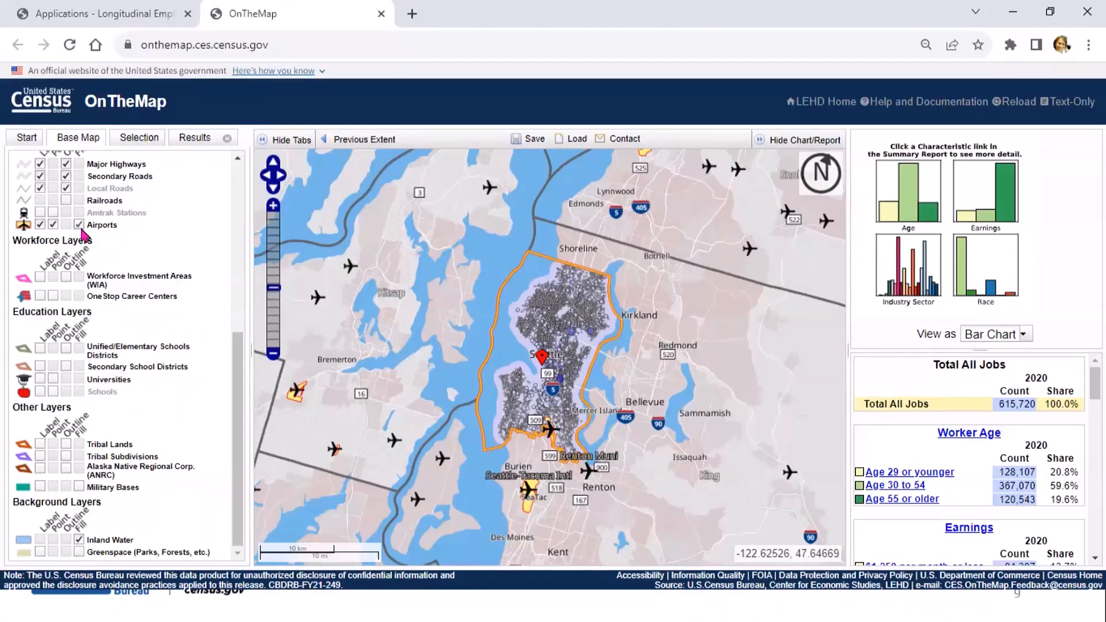
Step: Turn off the fill, point and label display of the Airports layer
left_click(79, 224)
left_click(55, 224)
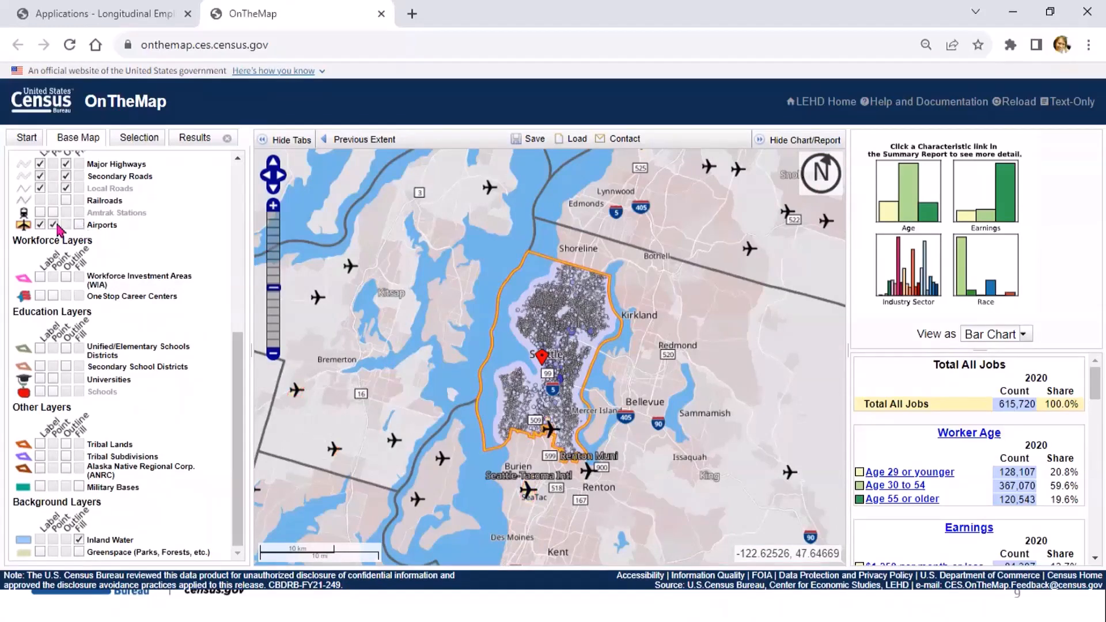
left_click(40, 225)
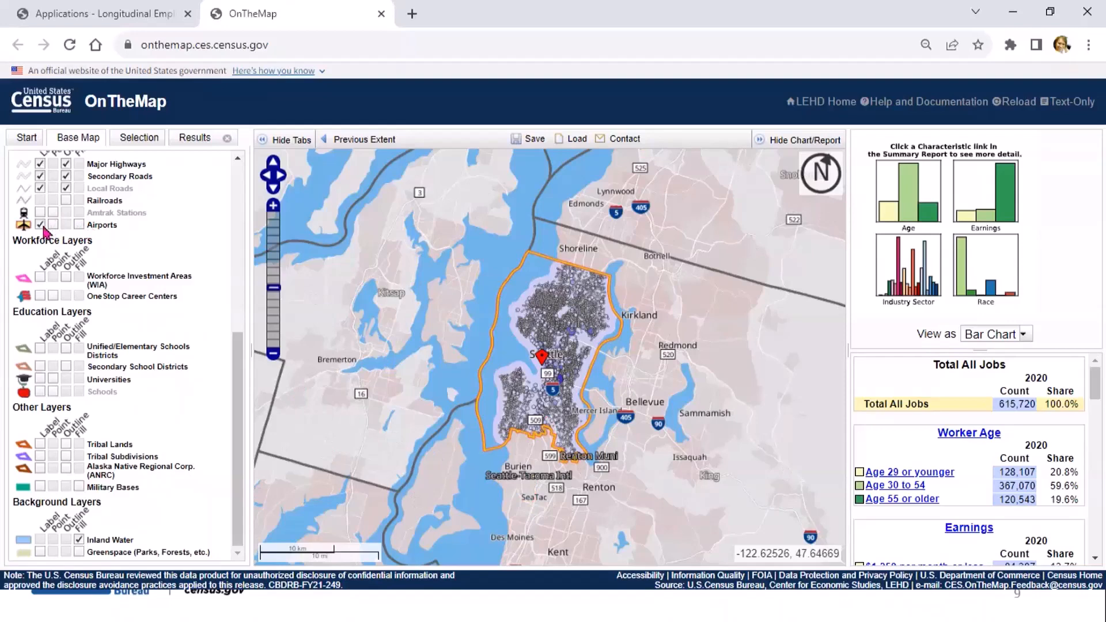
Step: Look over the selection tools, and return to the analysis results to view the years available for display
left_click(140, 142)
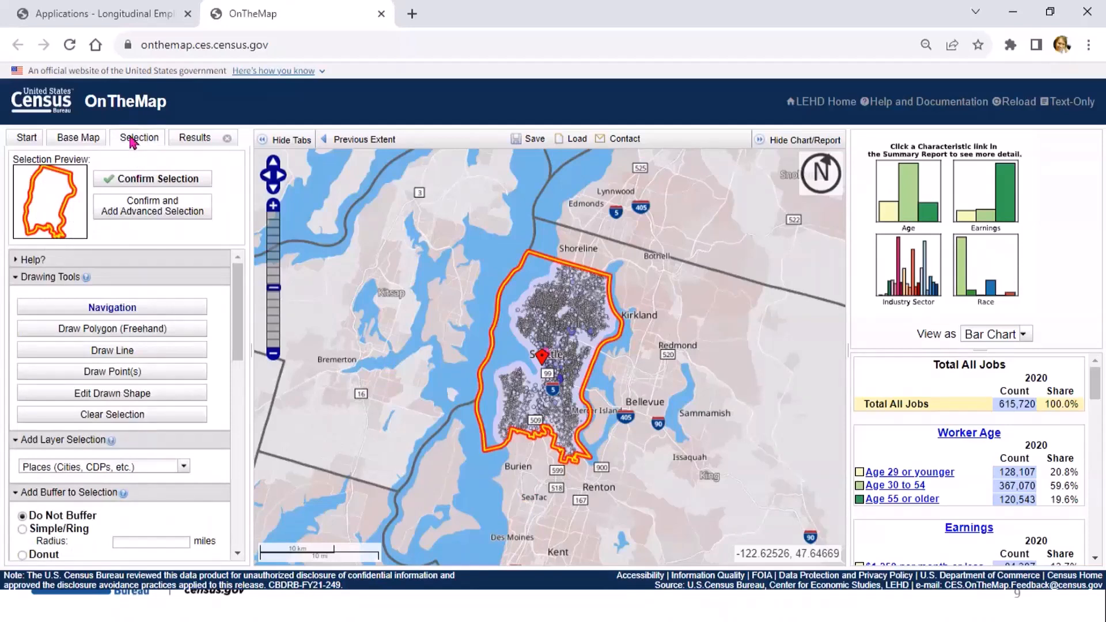
left_click(189, 140)
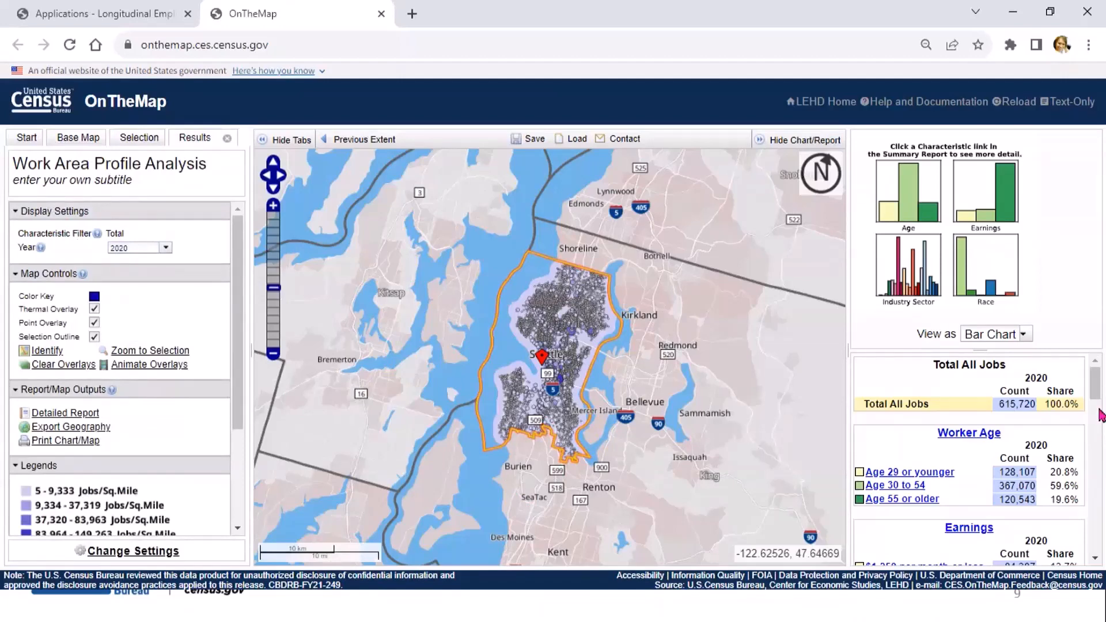
mouse_move(1097, 393)
left_mouse_down()
mouse_move(1094, 538)
mouse_move(1094, 375)
left_mouse_up()
left_click(169, 253)
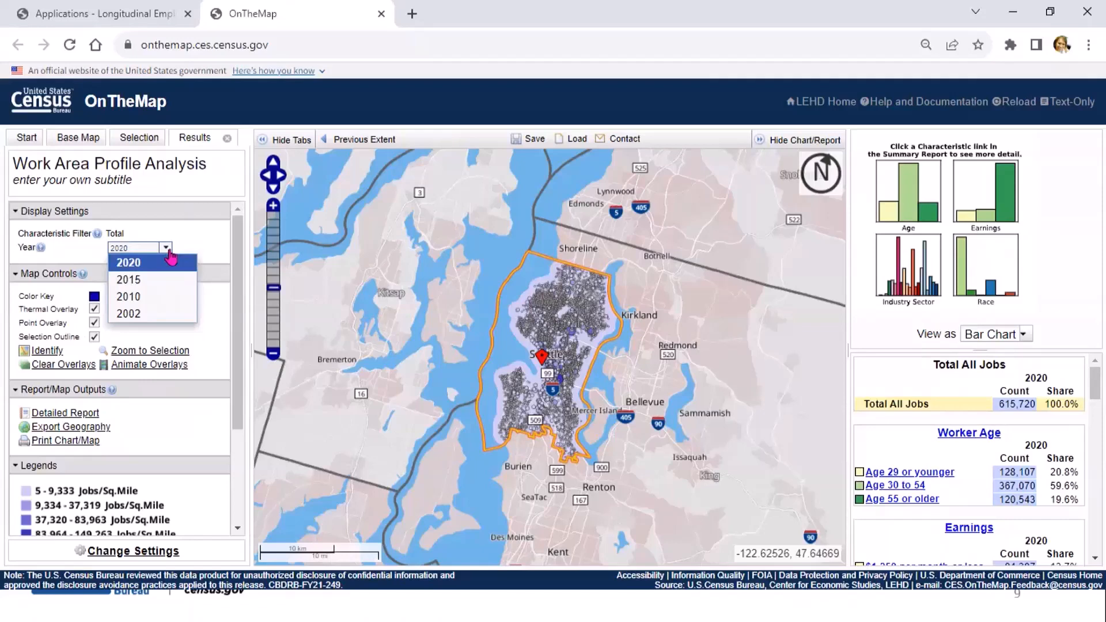
left_click(171, 260)
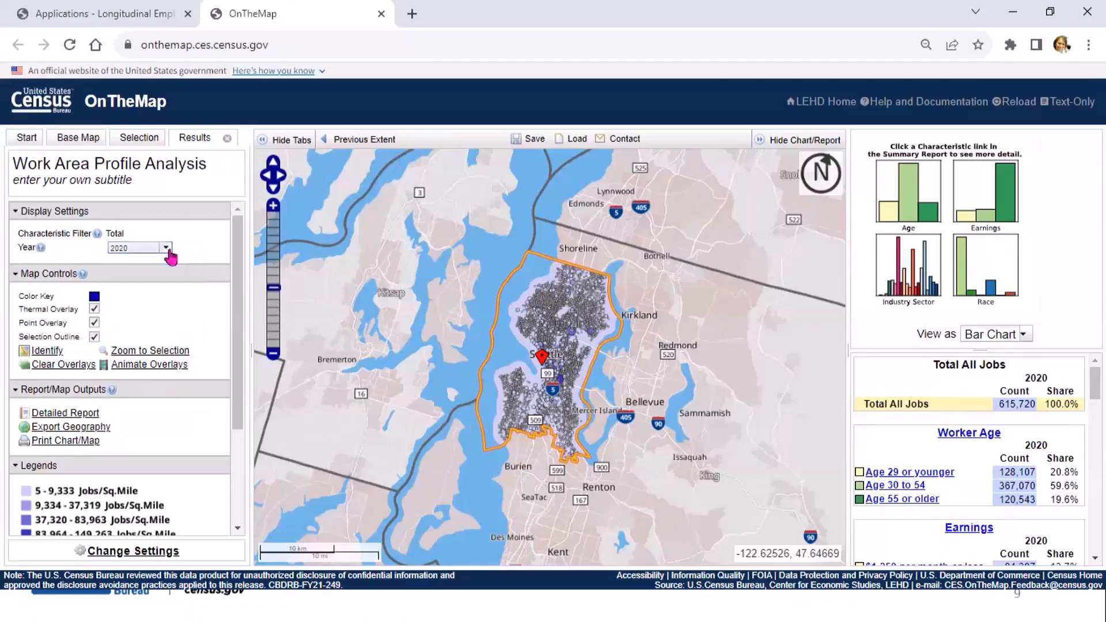
Step: Enter "Amazon Effect" as the subtitle of the Work Area Profile Analysis
left_click(158, 180)
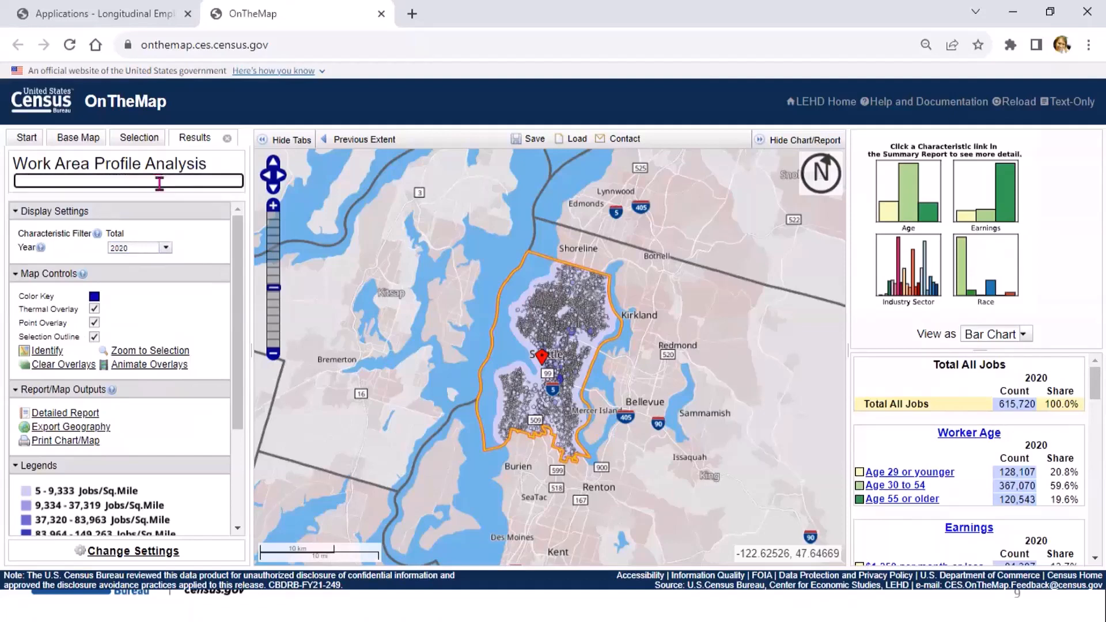
type("Amazon Effect")
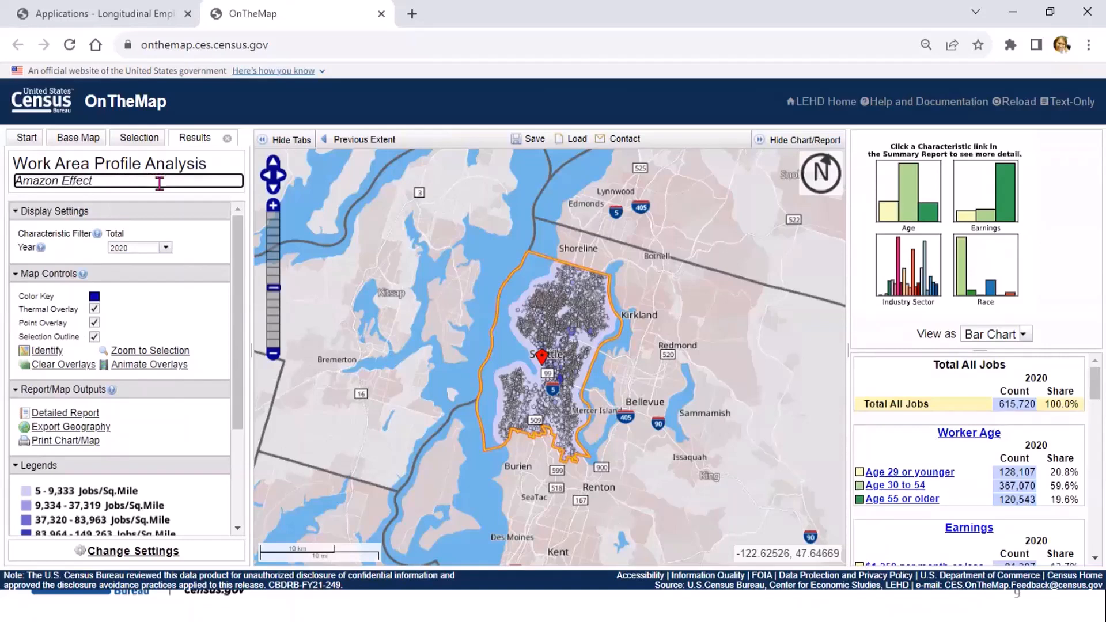
left_click(190, 314)
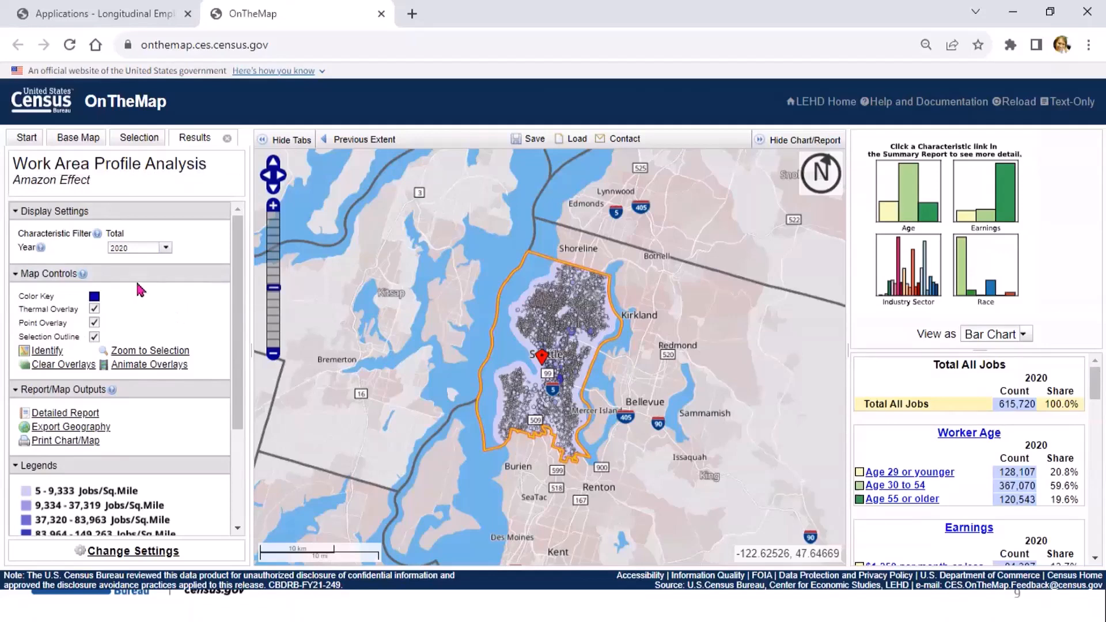
Step: View the color choices for the map, keep the current color, and turn off the thermal overlay
left_click(94, 298)
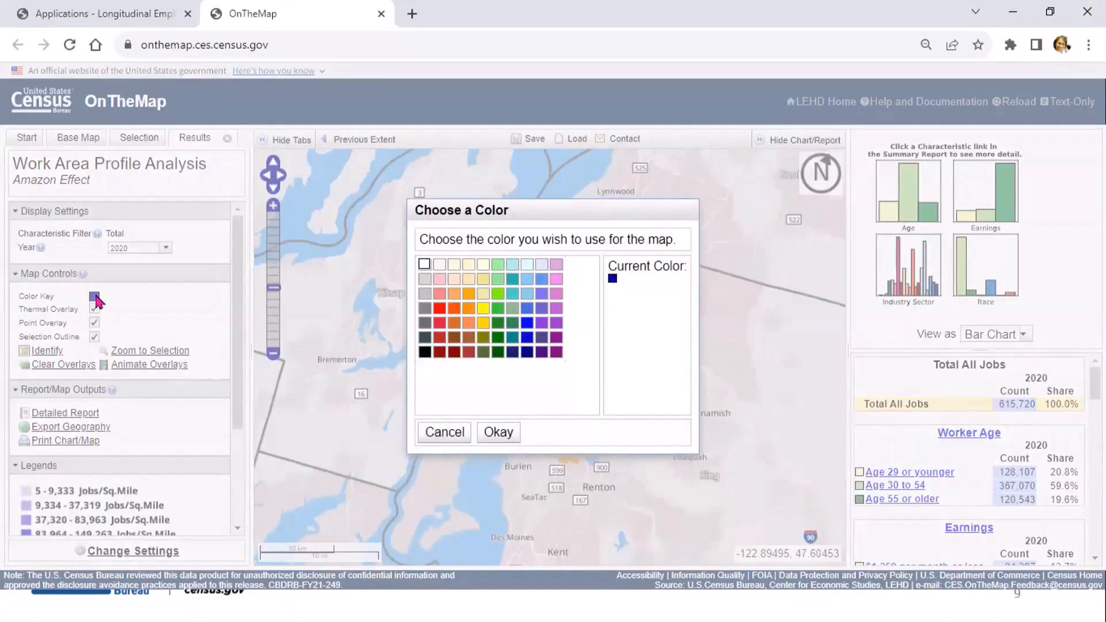
left_click(443, 435)
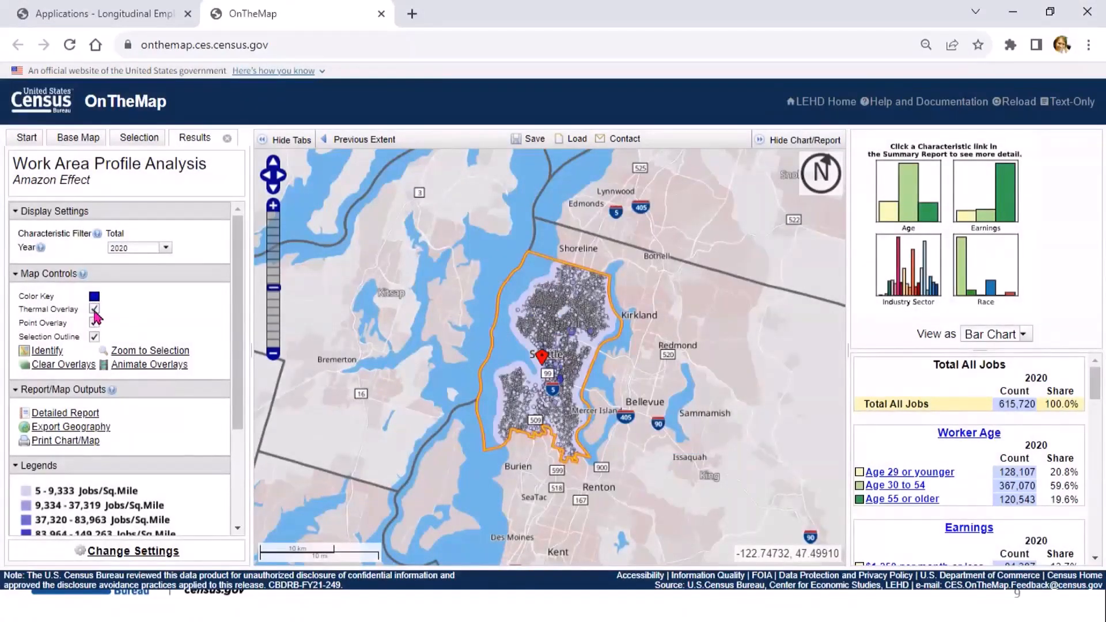
left_click(94, 311)
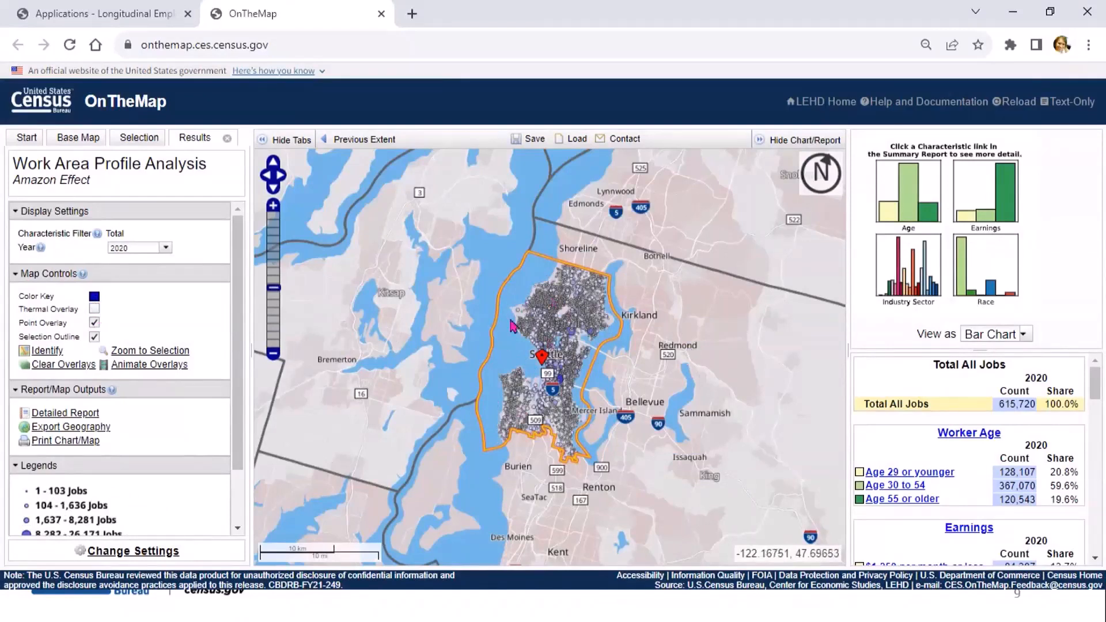
Step: Turn the thermal overlay back on, and switch the point overlay off and on again
left_click_drag(237, 374, 236, 440)
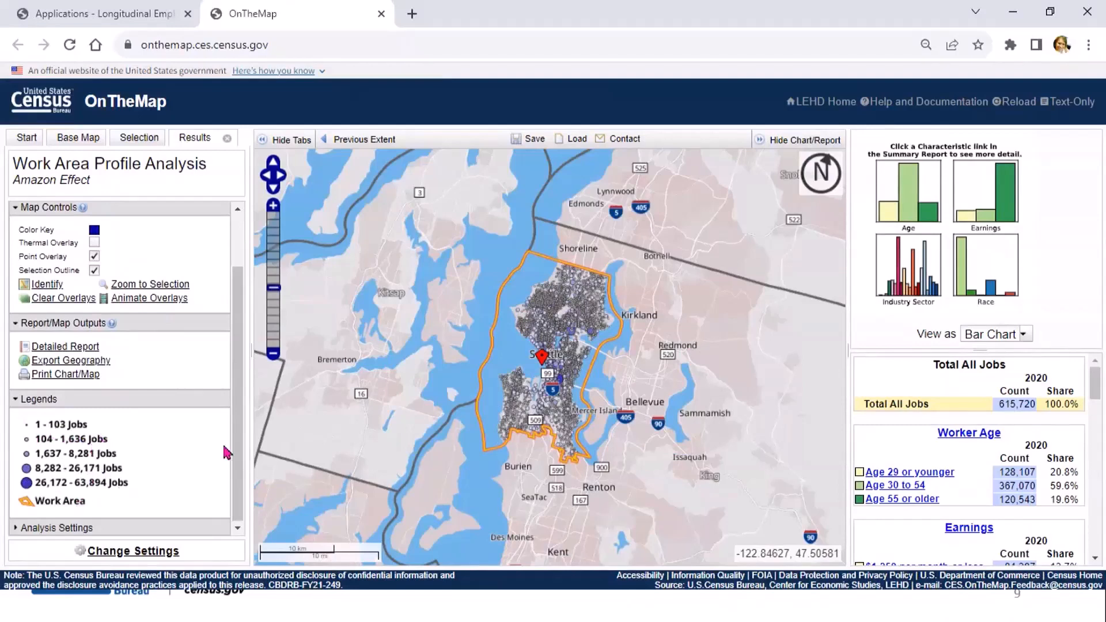
left_click(94, 242)
left_click(95, 257)
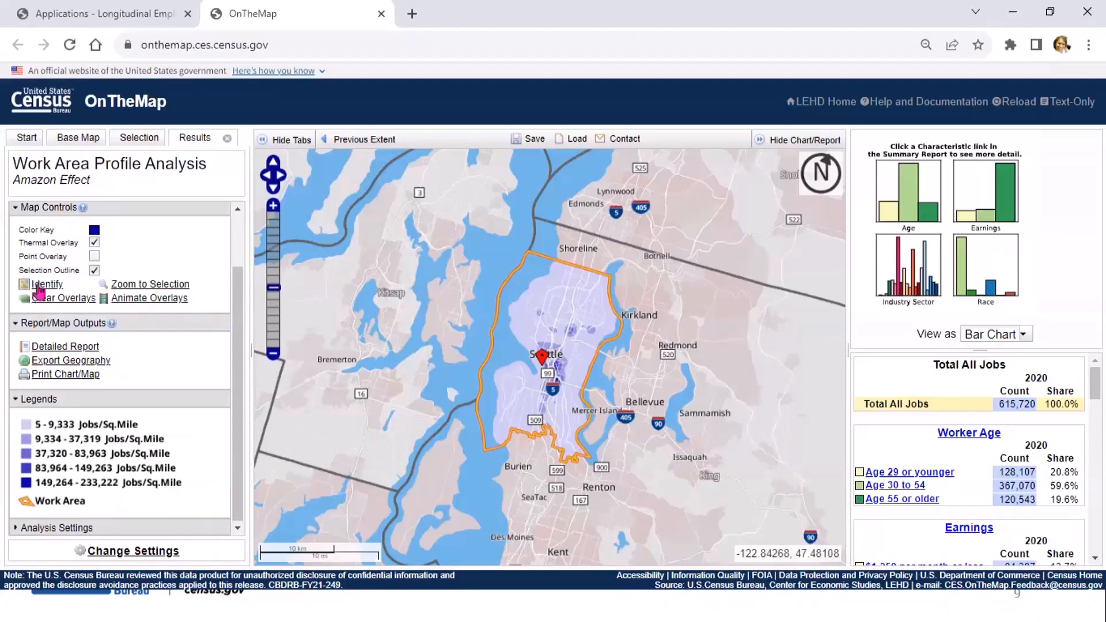
left_click(95, 257)
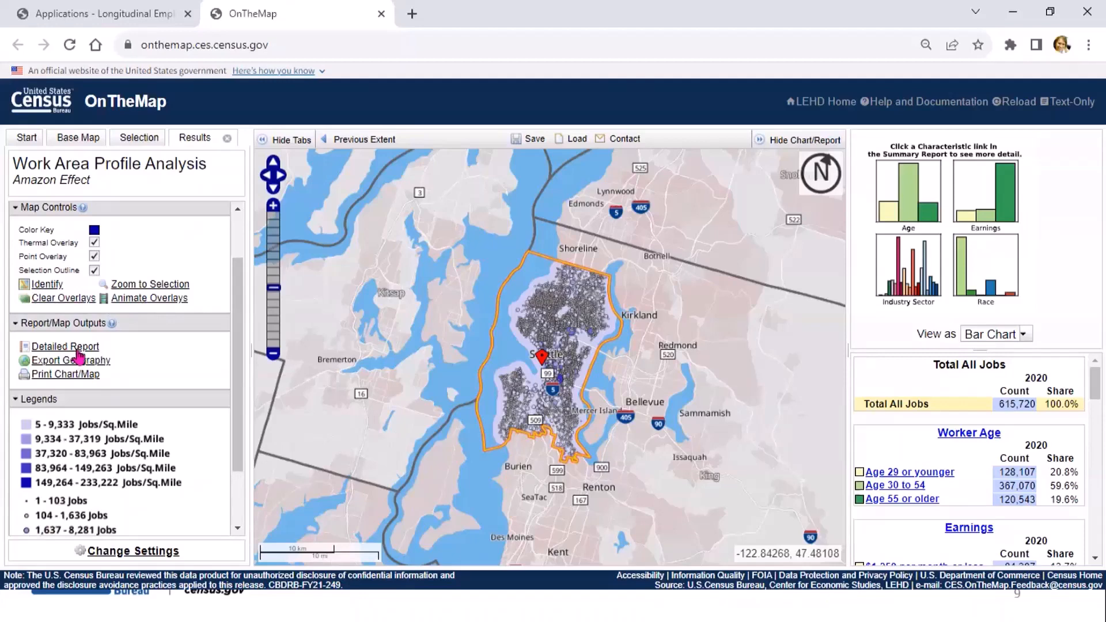
Step: Examine the detailed Work Area Profile Report for job counts by year, worker age, earnings and industry sector, and close it
left_click(79, 353)
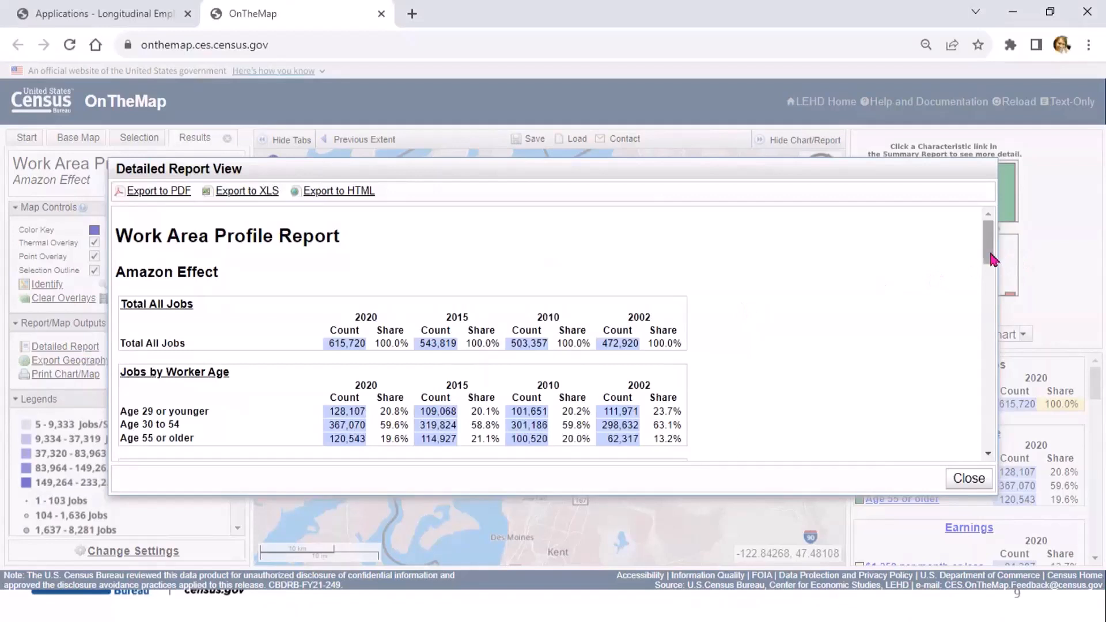
scroll(991, 258, "down", 1)
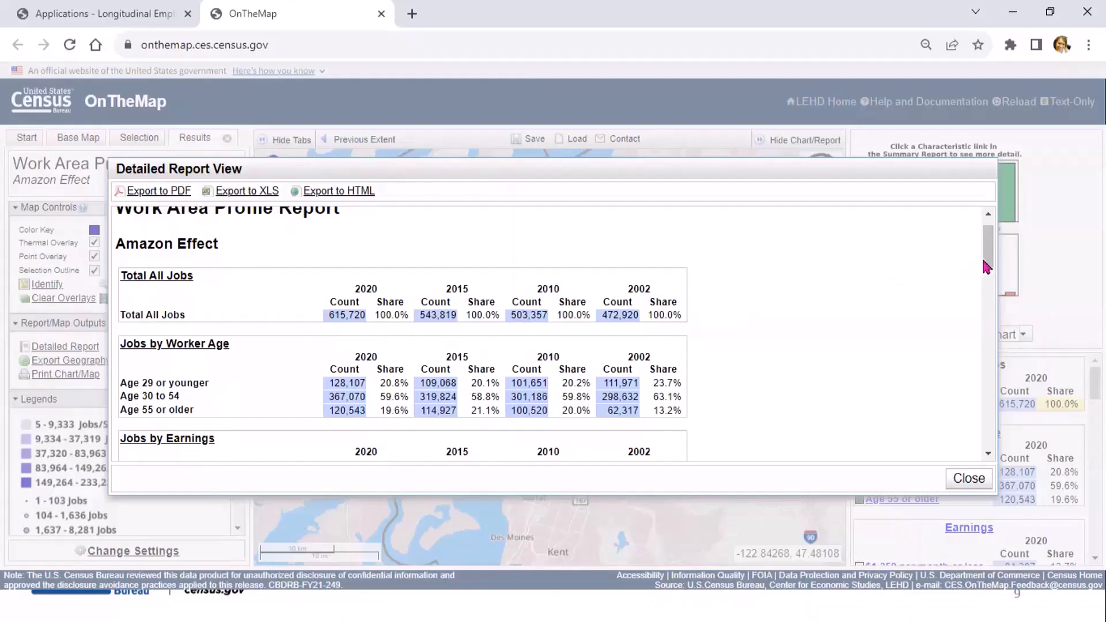
left_click_drag(986, 266, 988, 310)
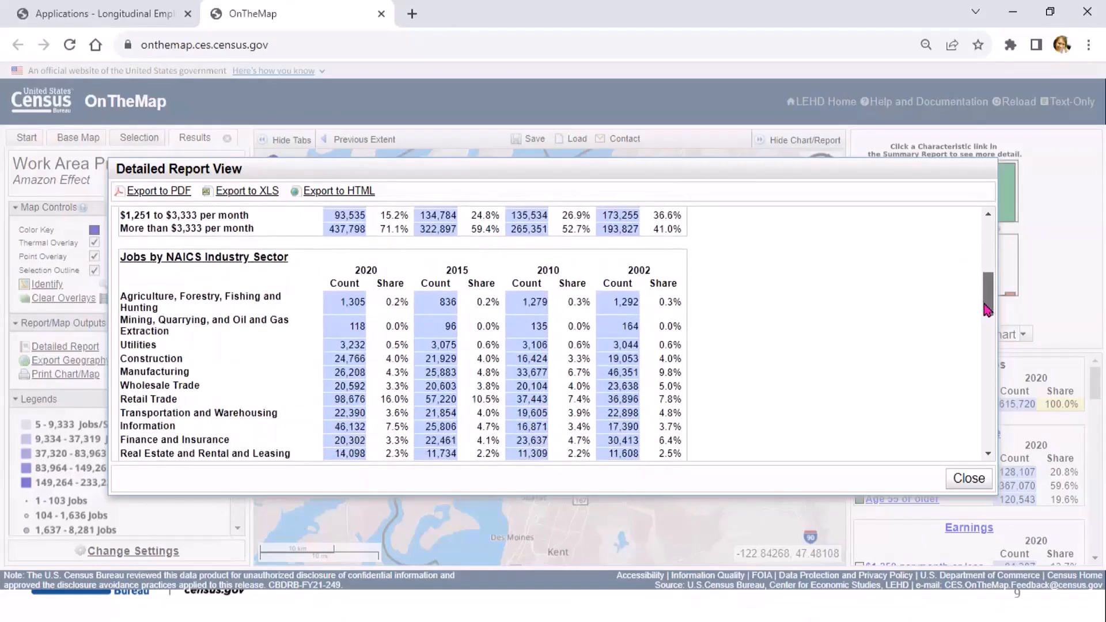
left_click_drag(987, 309, 987, 234)
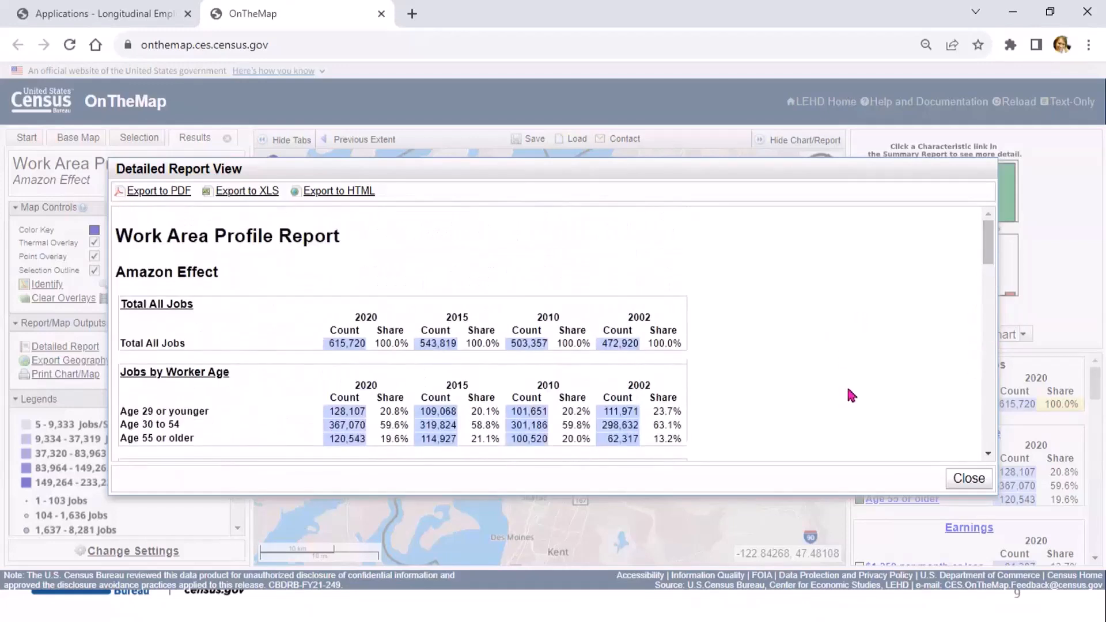
left_click(963, 480)
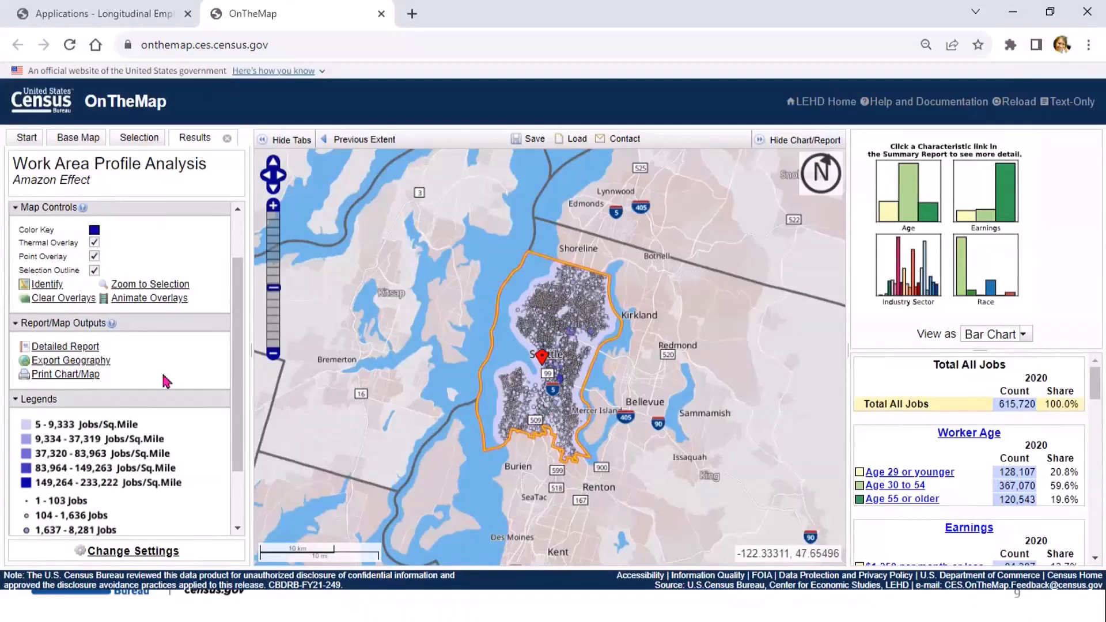
Step: Generate the chart and map as a Composite PDF, view it, and return to the OnTheMap results
left_click(92, 386)
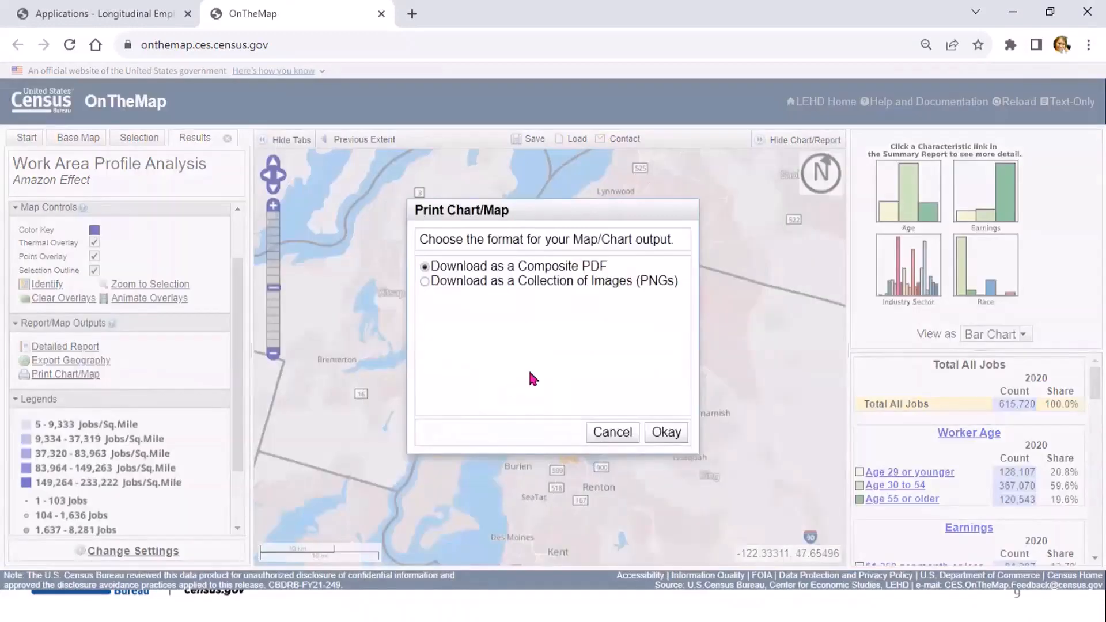
left_click(665, 435)
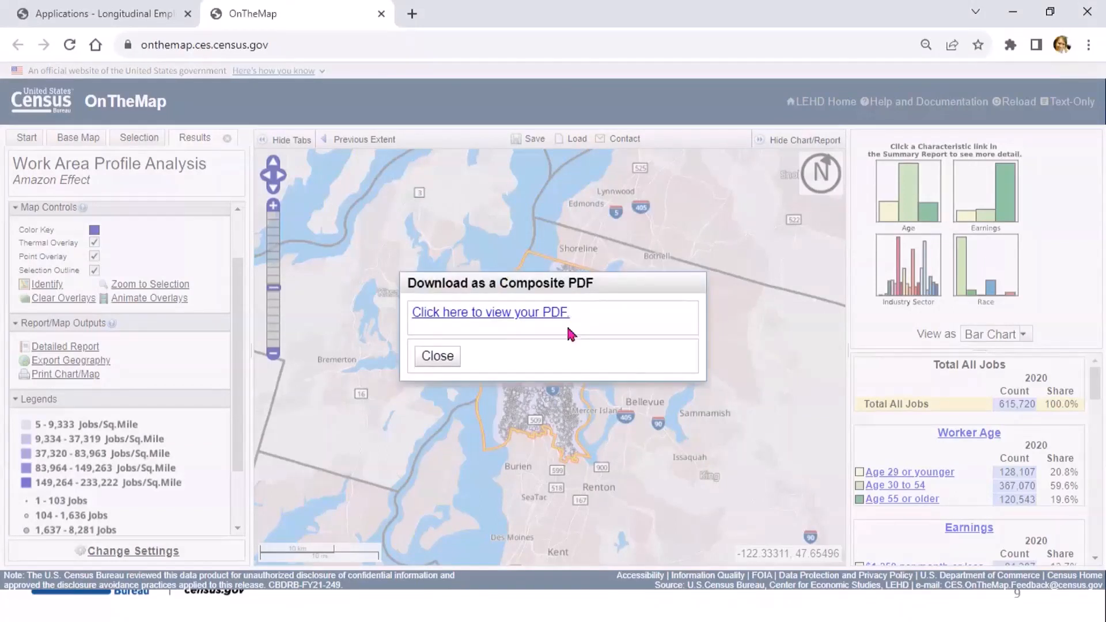
left_click(561, 314)
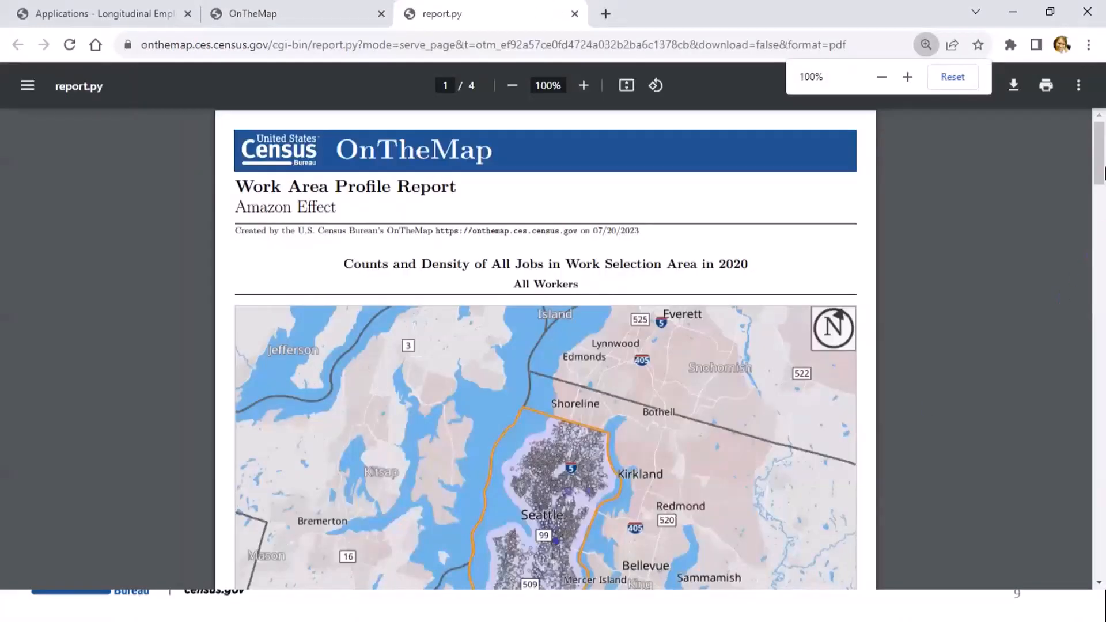
mouse_move(1101, 172)
left_mouse_down()
mouse_move(1103, 374)
mouse_move(1102, 152)
left_mouse_up()
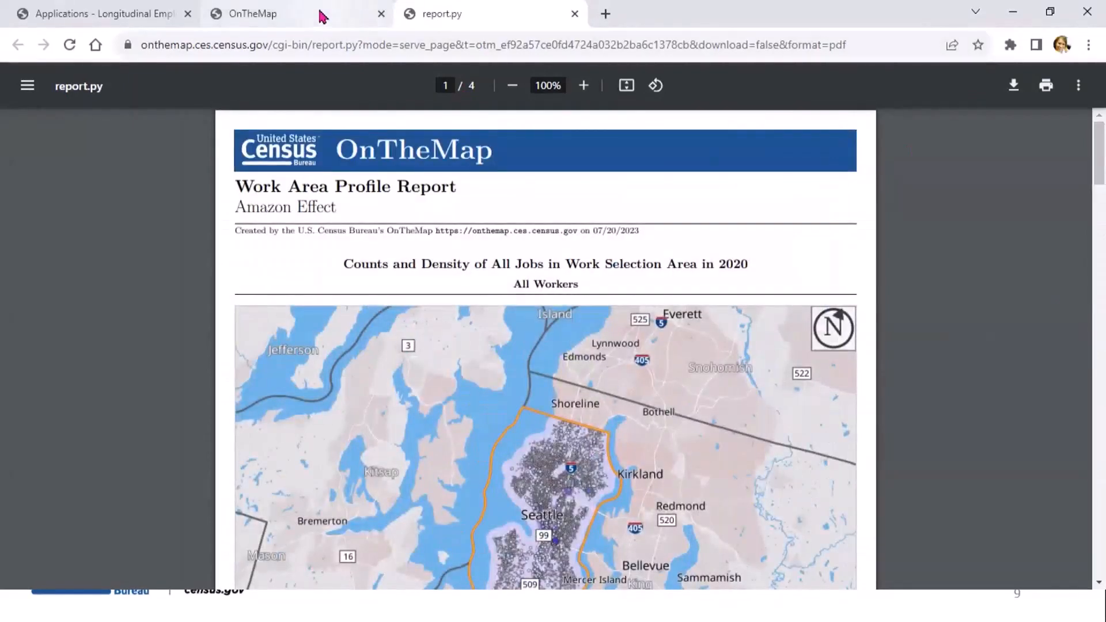
left_click(322, 15)
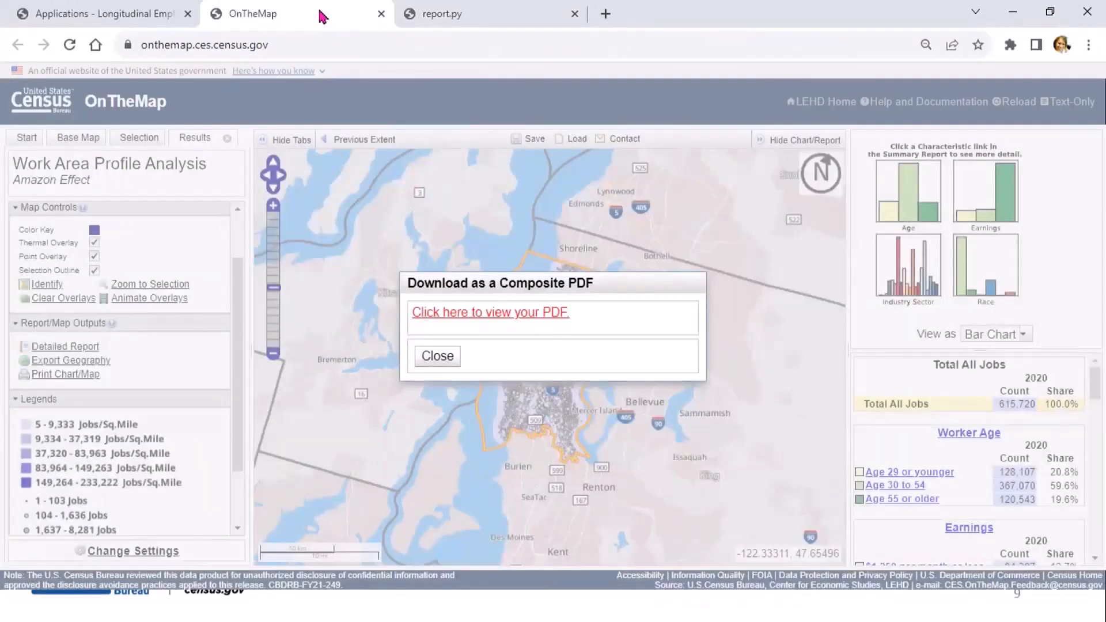
left_click(438, 356)
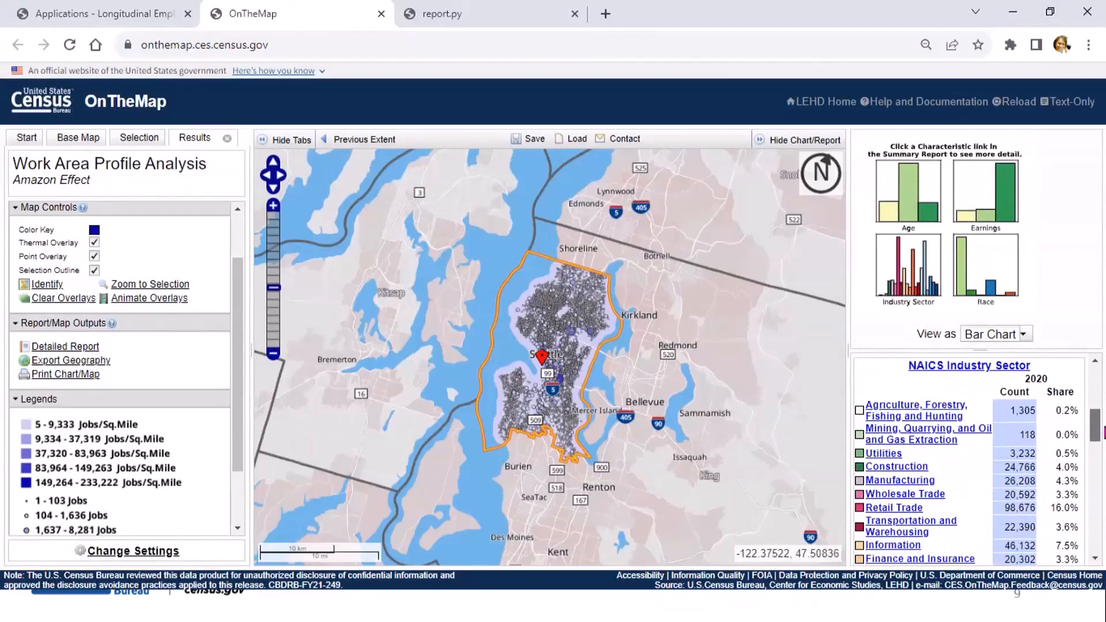
Step: Filter the results by the Retail Trade industry sector and show only its thermal overlay, zoomed in on Seattle
left_click_drag(1104, 440, 1104, 375)
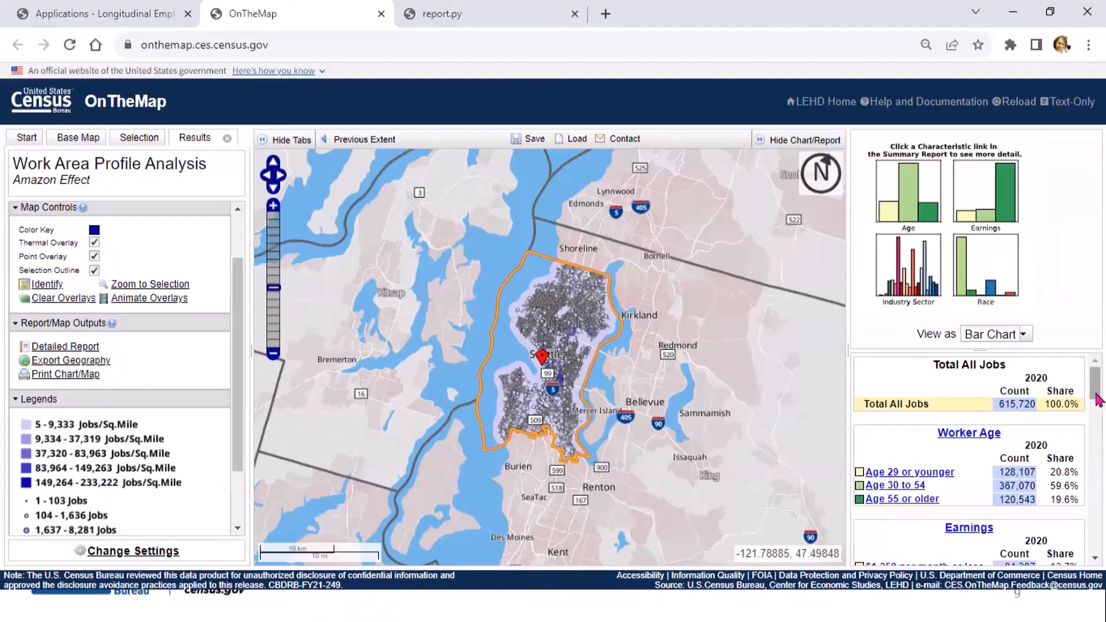
left_click_drag(1097, 399, 1105, 540)
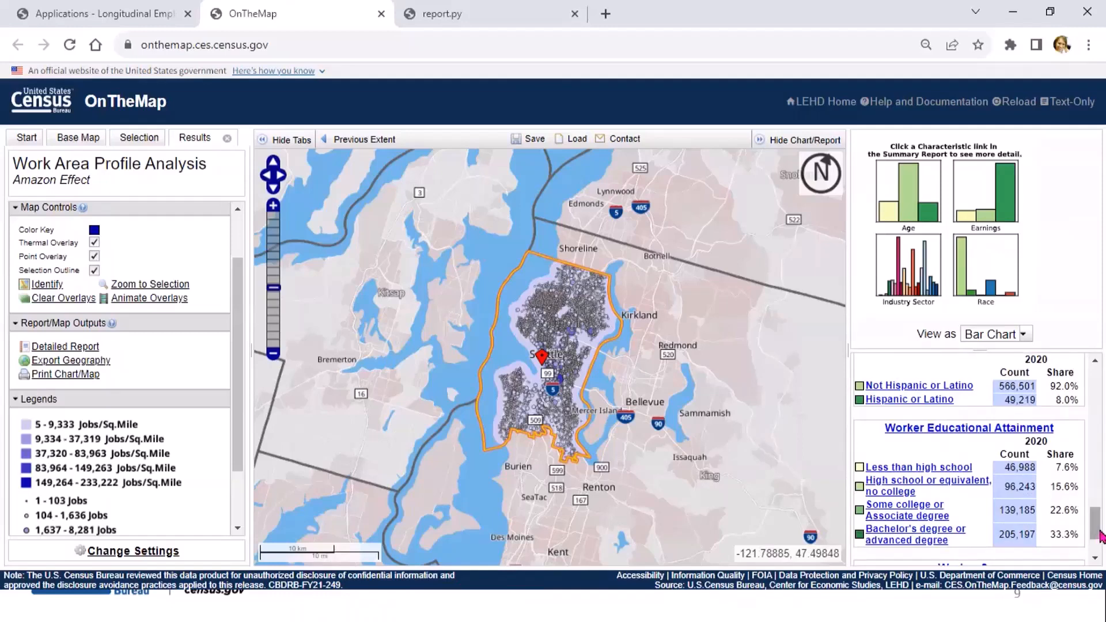
left_click_drag(1097, 532, 1103, 451)
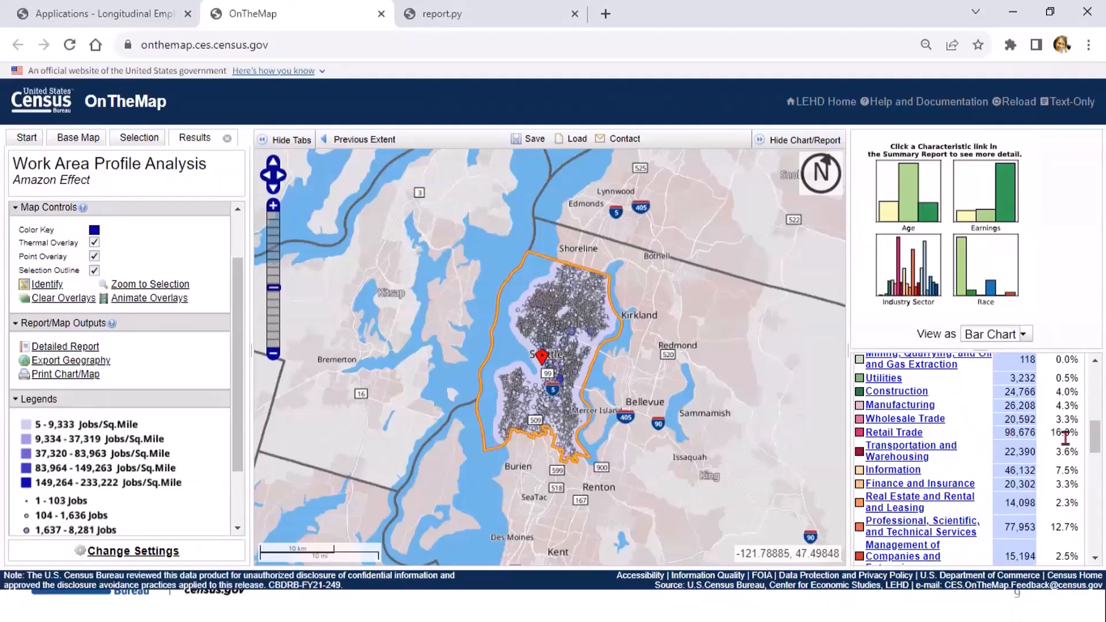
left_click(914, 435)
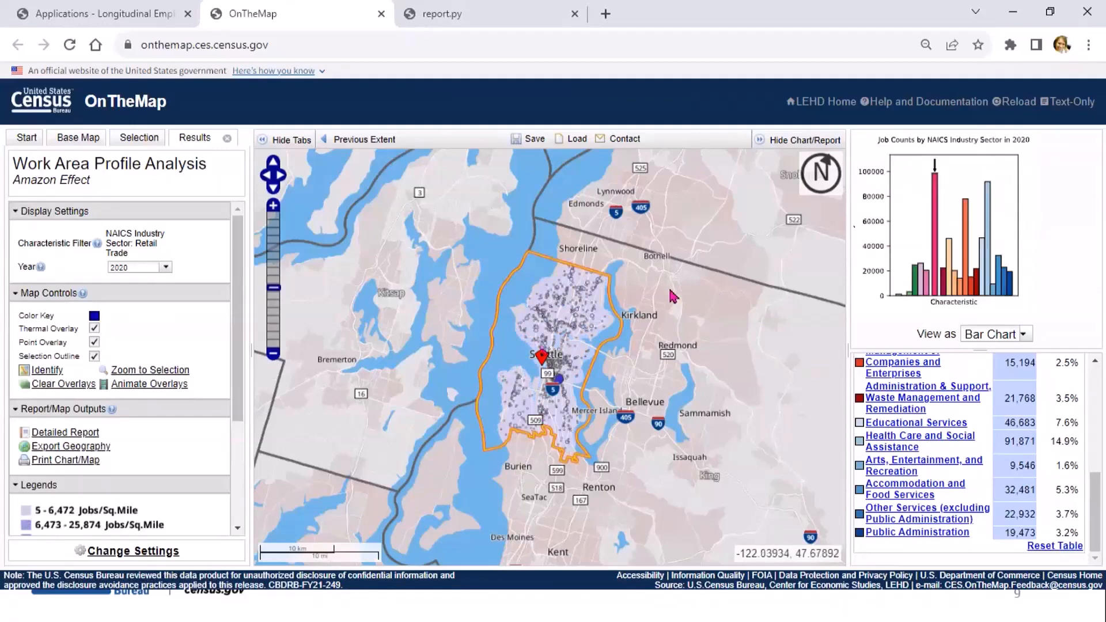
left_click(95, 343)
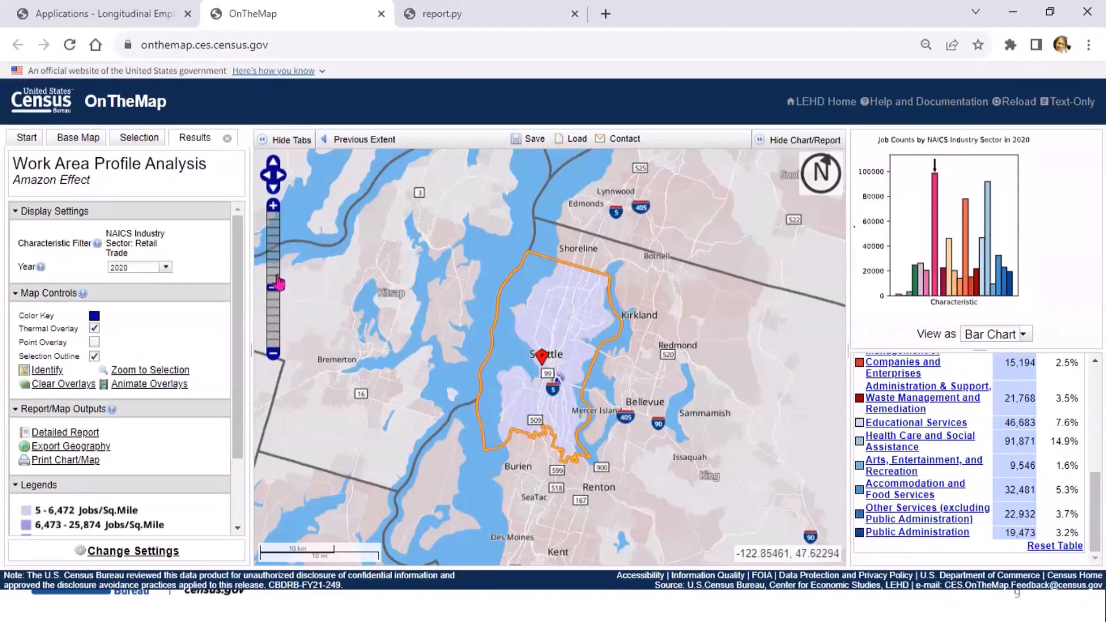
left_click_drag(275, 288, 274, 280)
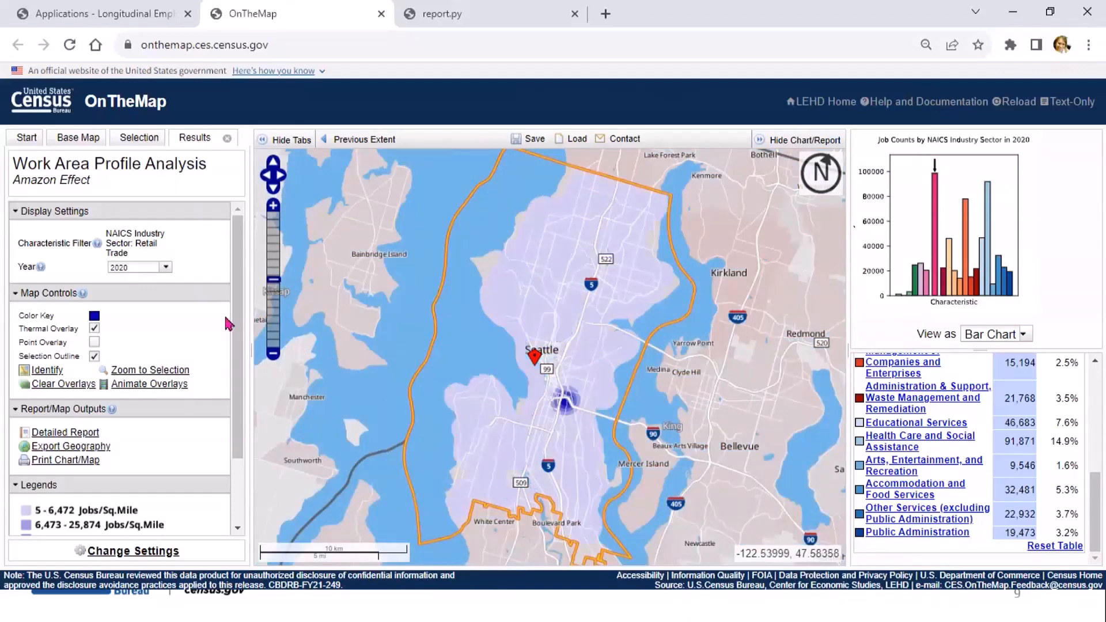
Step: Animate the Retail Trade overlays across the analysis years, stop the animation, and reset the table to all jobs
left_click(169, 390)
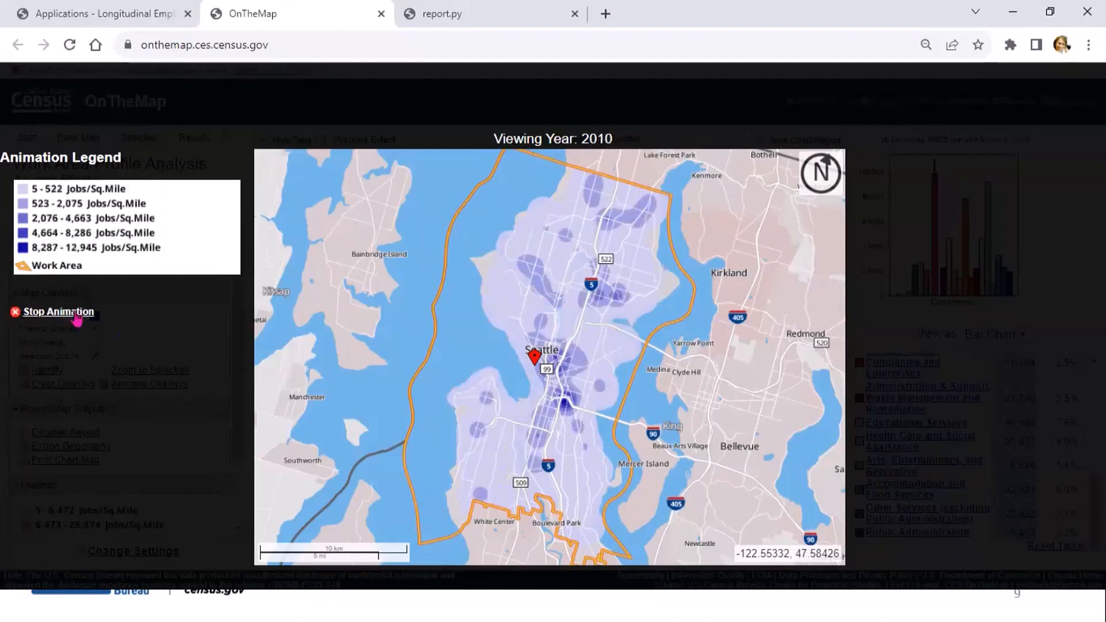
left_click(79, 315)
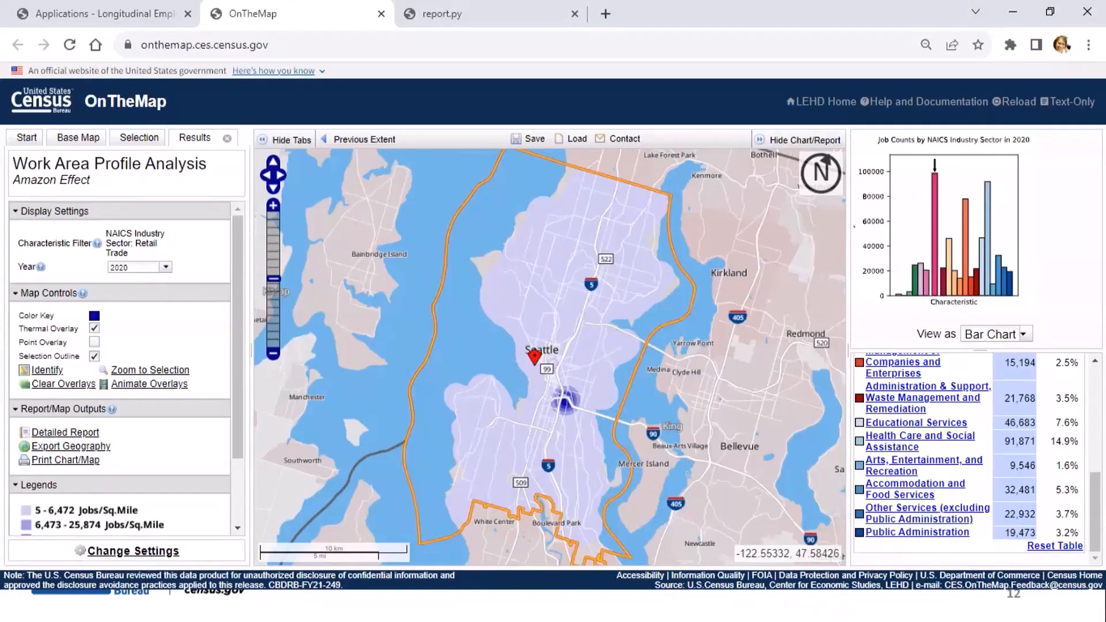
left_click(1073, 551)
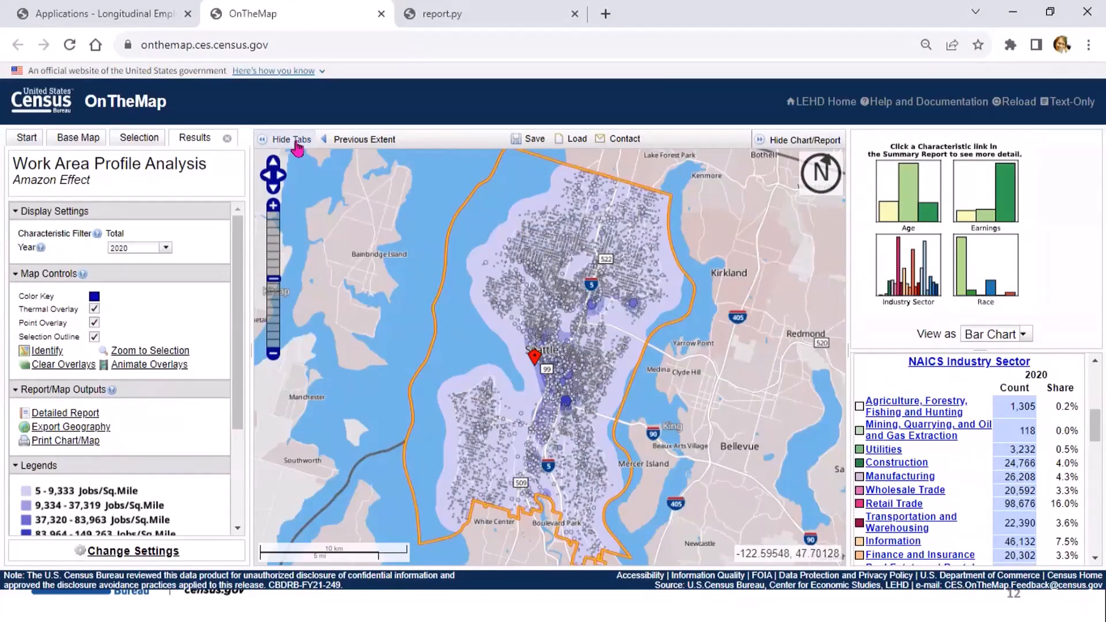
Step: Hide and restore the side tabs, and step the map back through its previous extents to Seattle
left_click(292, 139)
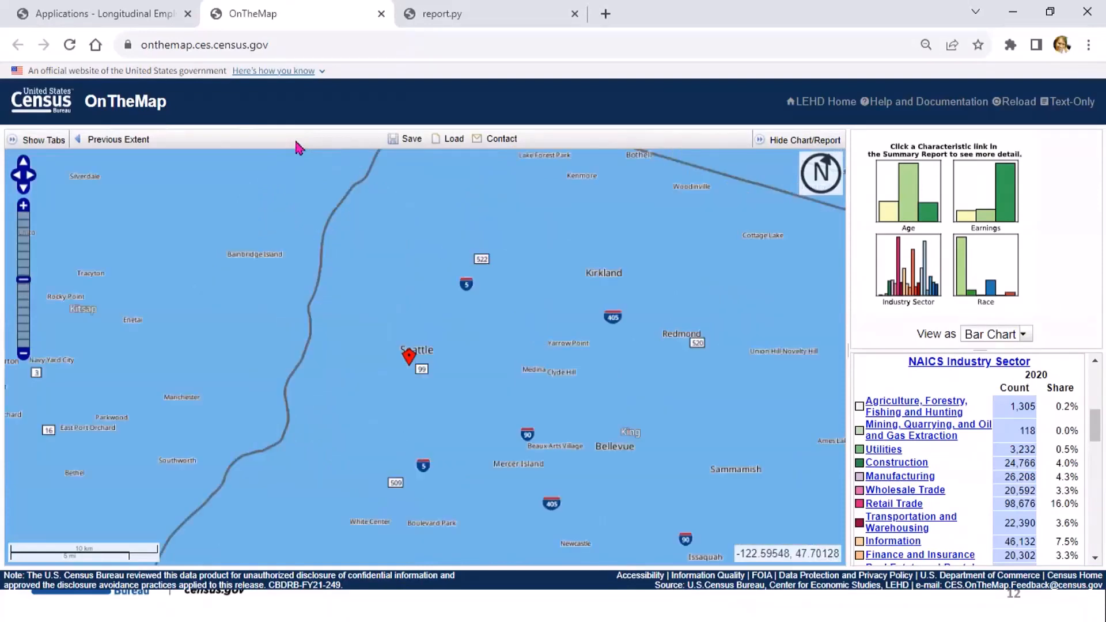
left_click(96, 141)
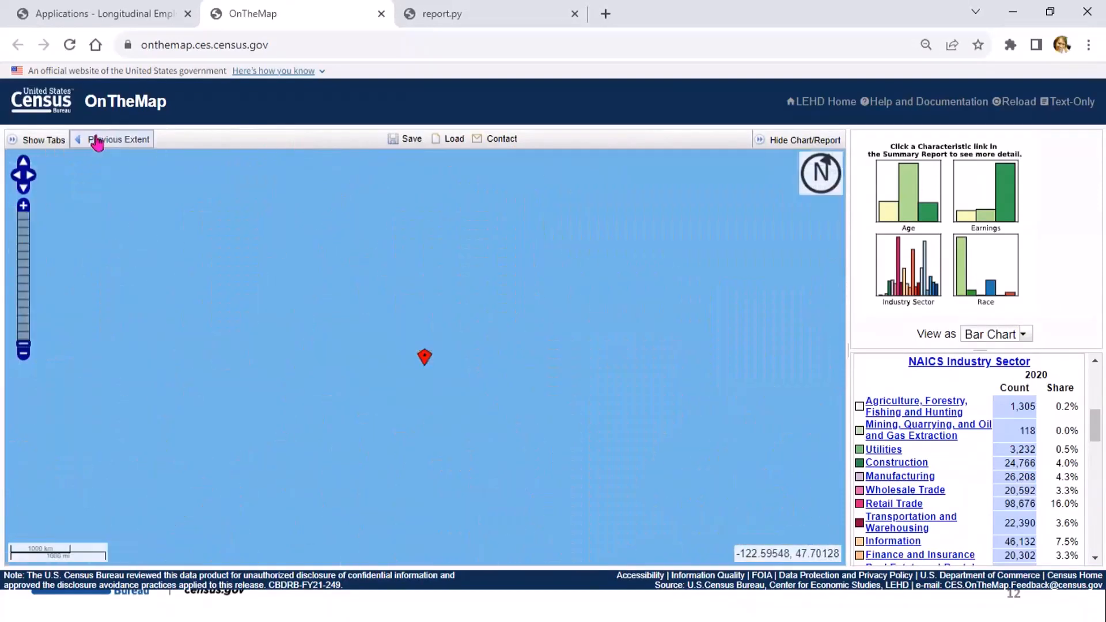
left_click(44, 140)
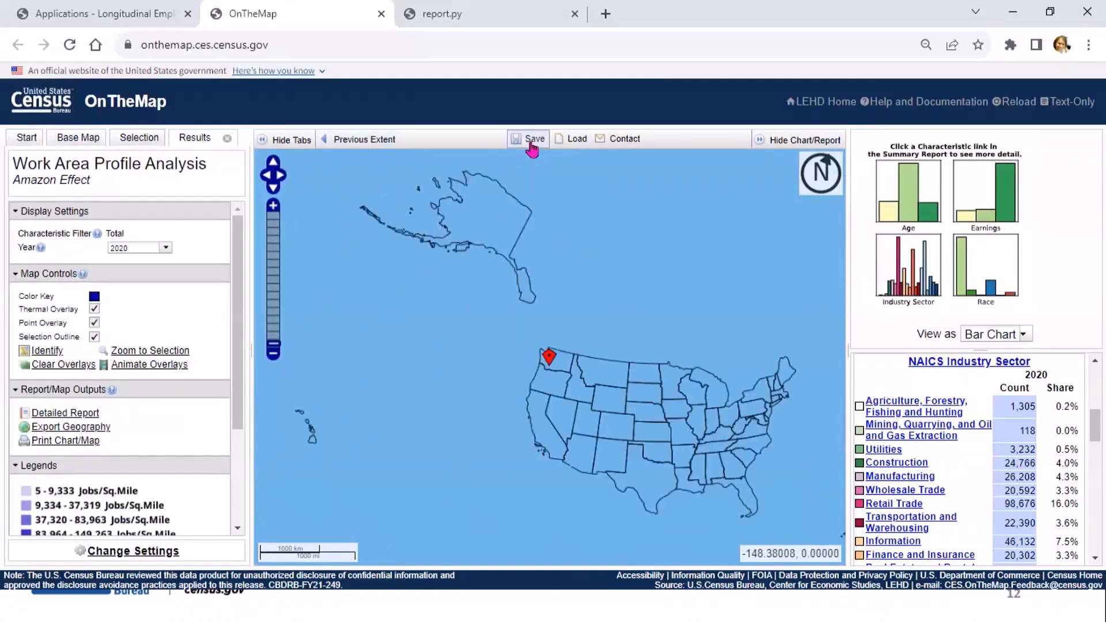
left_click(353, 143)
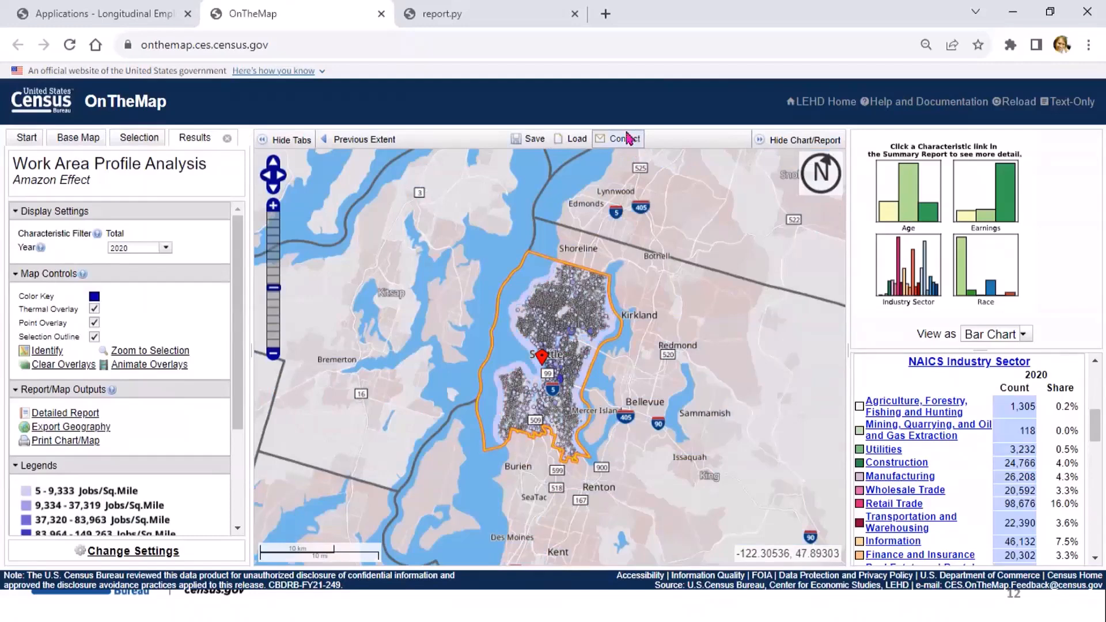
Step: Hide the chart and summary report area and show it again
key("alt+Tab")
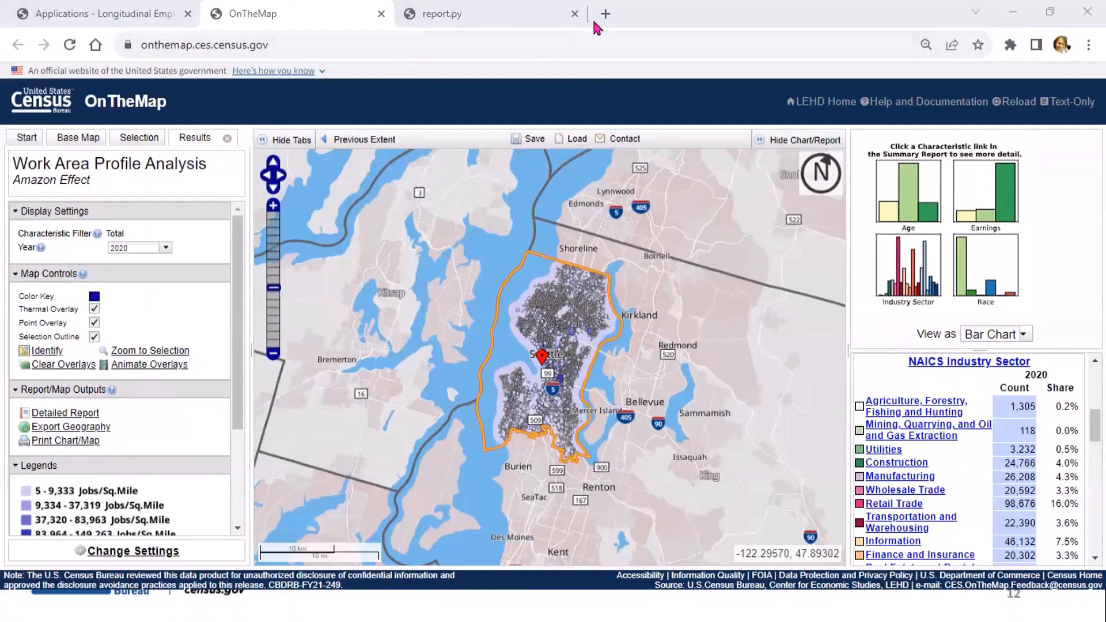
left_click(764, 144)
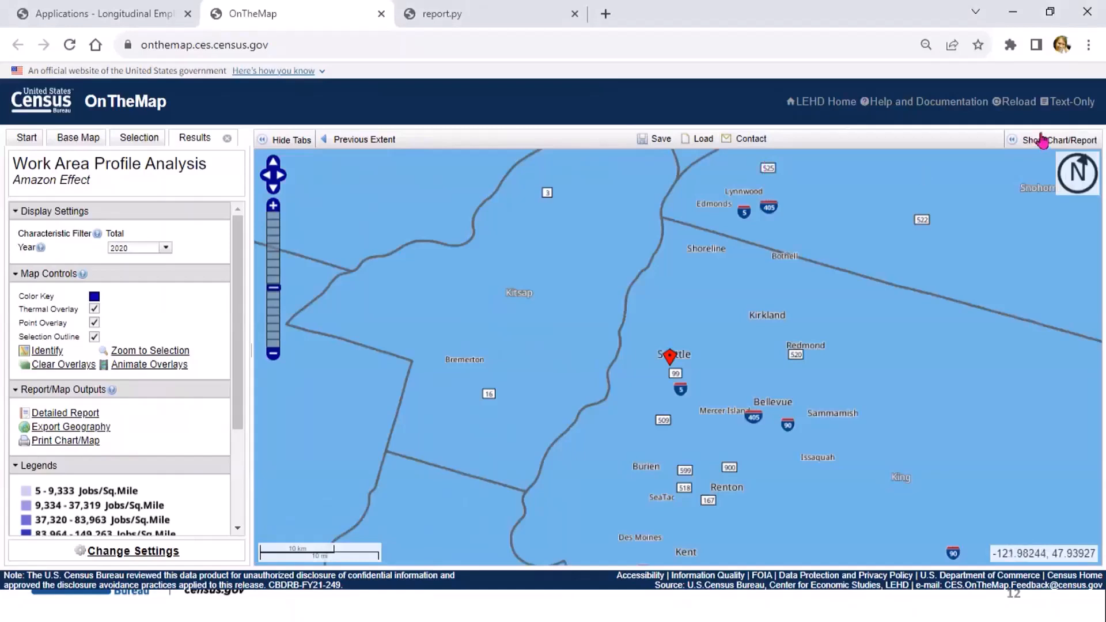
left_click(1013, 144)
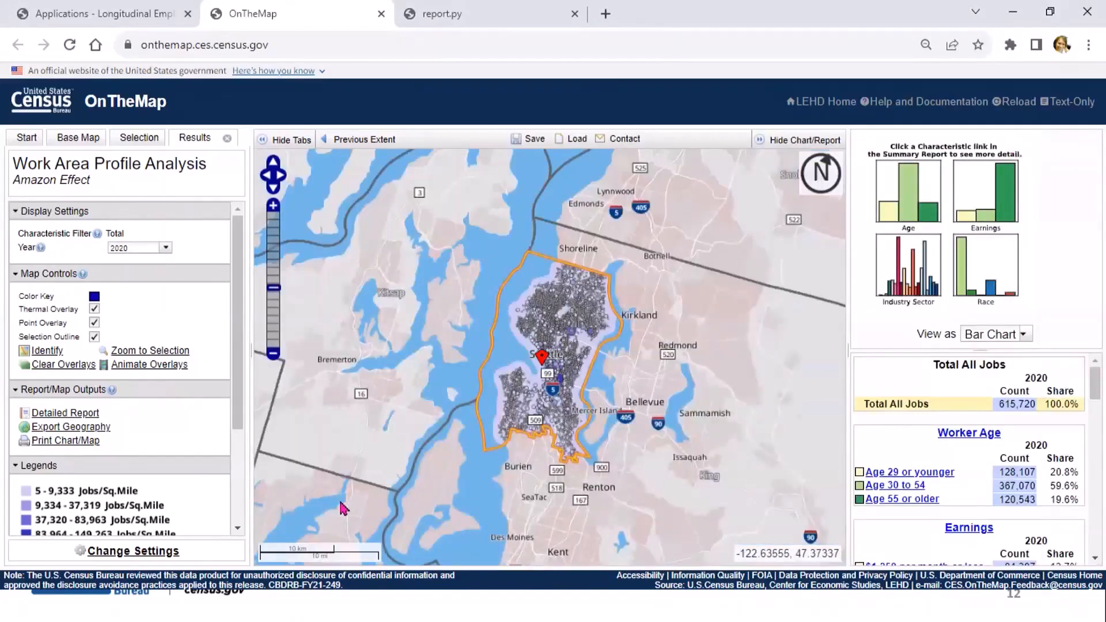
Step: Change the analysis settings from Work to Home area and run the Area Profile Analysis for all jobs
scroll(236, 461, "down", 1)
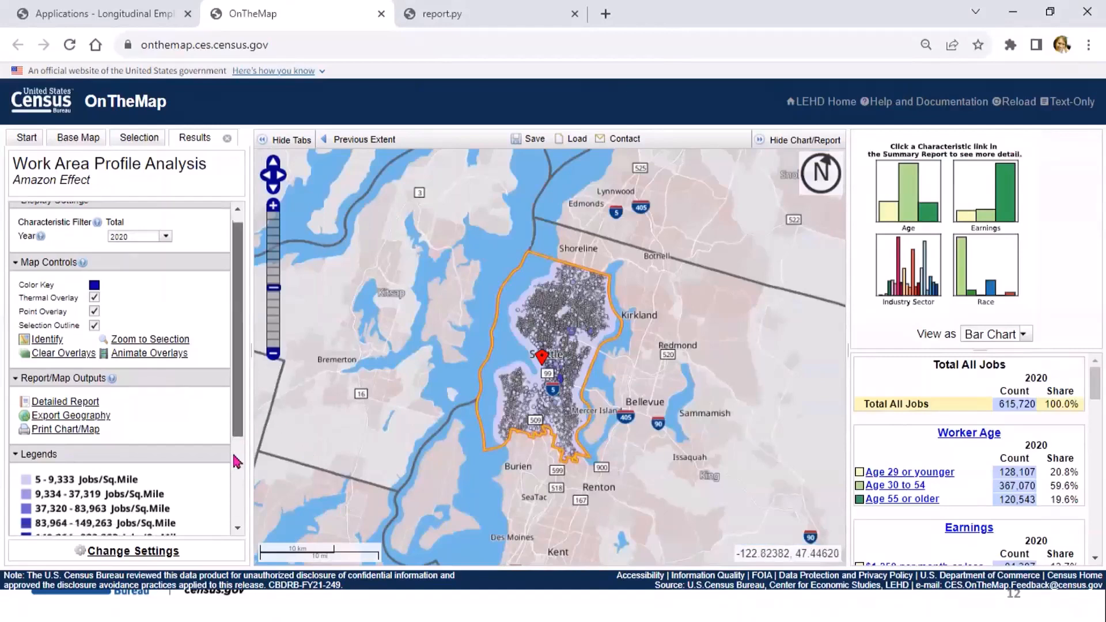
scroll(236, 461, "down", 2)
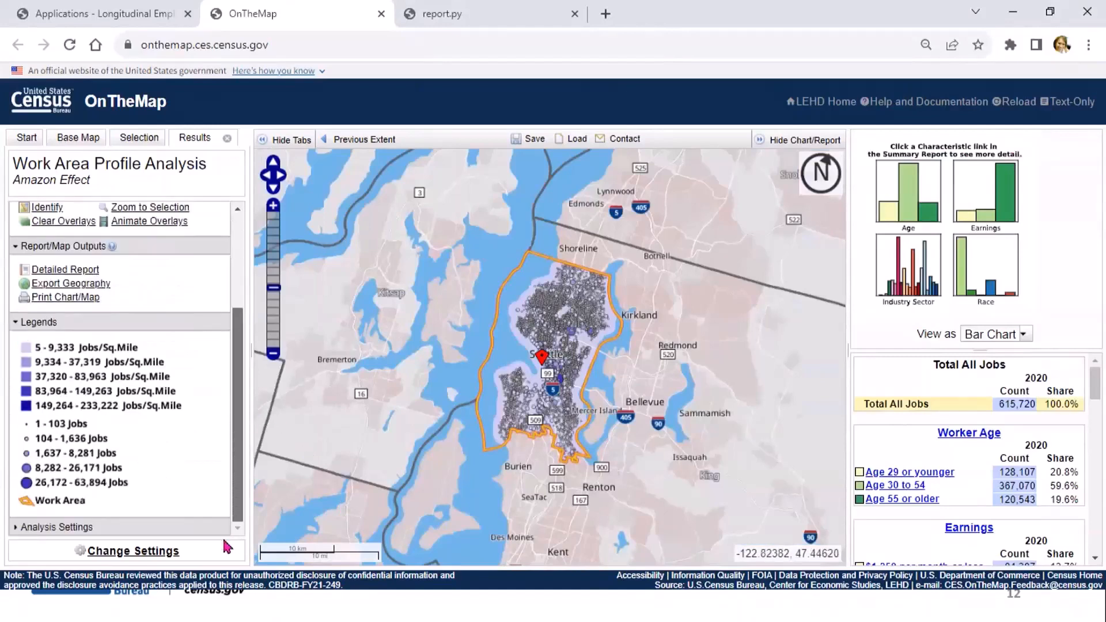
left_click(140, 554)
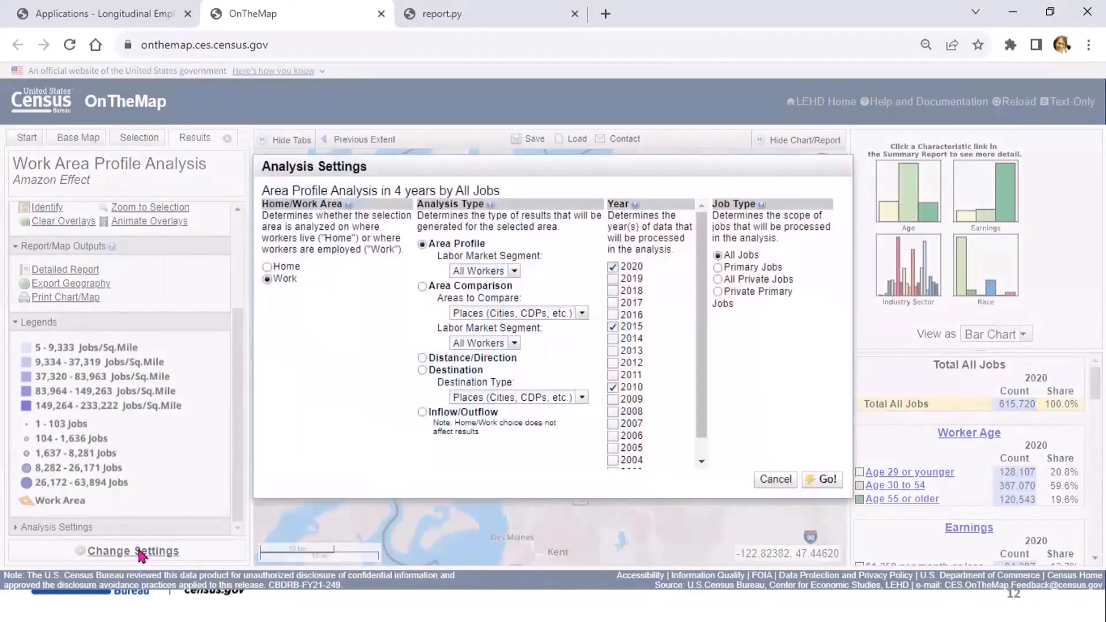
left_click(272, 269)
left_click(814, 481)
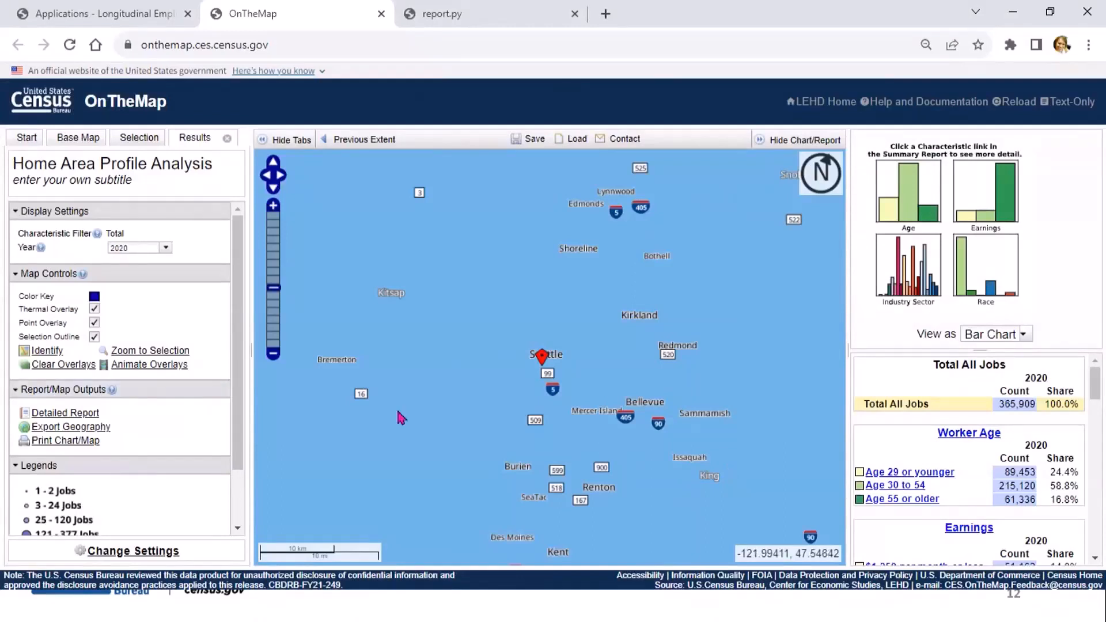
Step: Display the Home Area Profile results for 2002 and review the worker age, earnings and industry sector figures
left_click(166, 249)
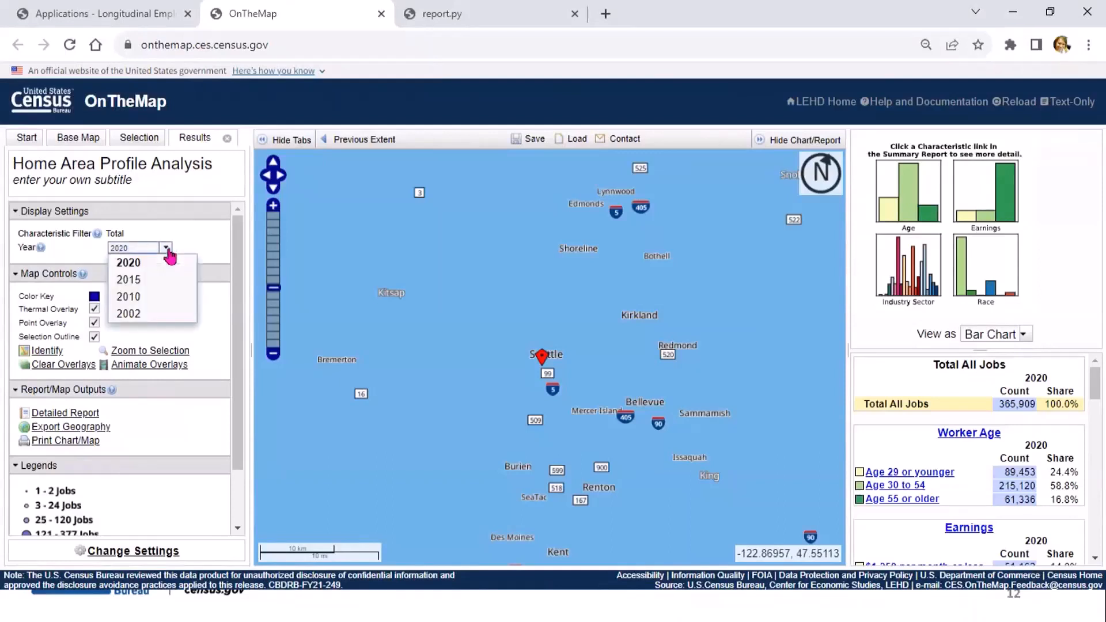
left_click(160, 316)
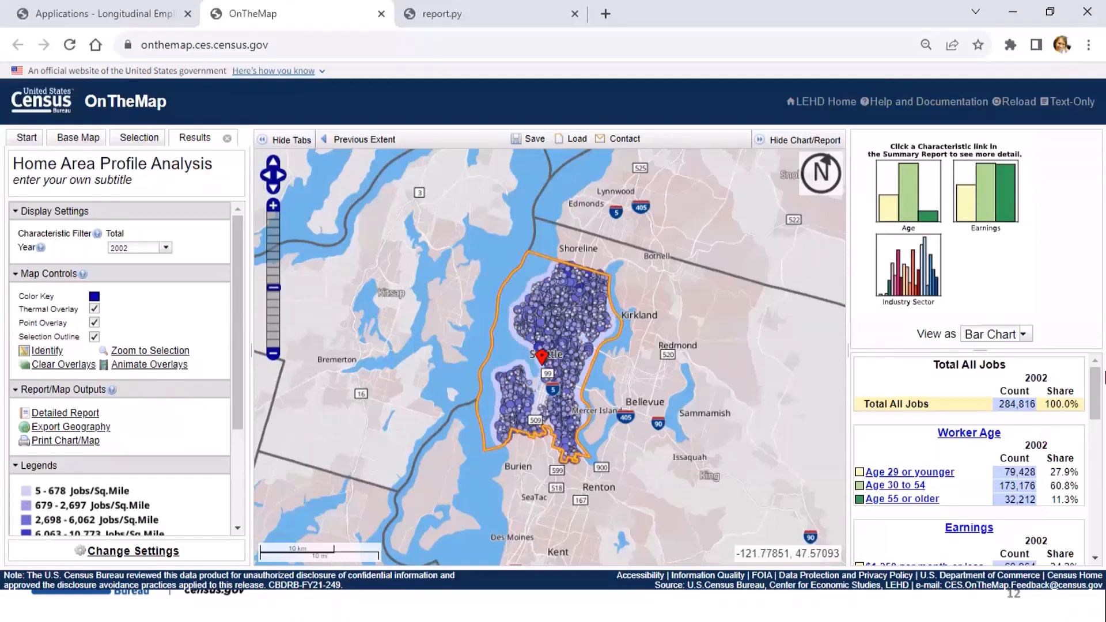
left_click_drag(1096, 379, 1103, 425)
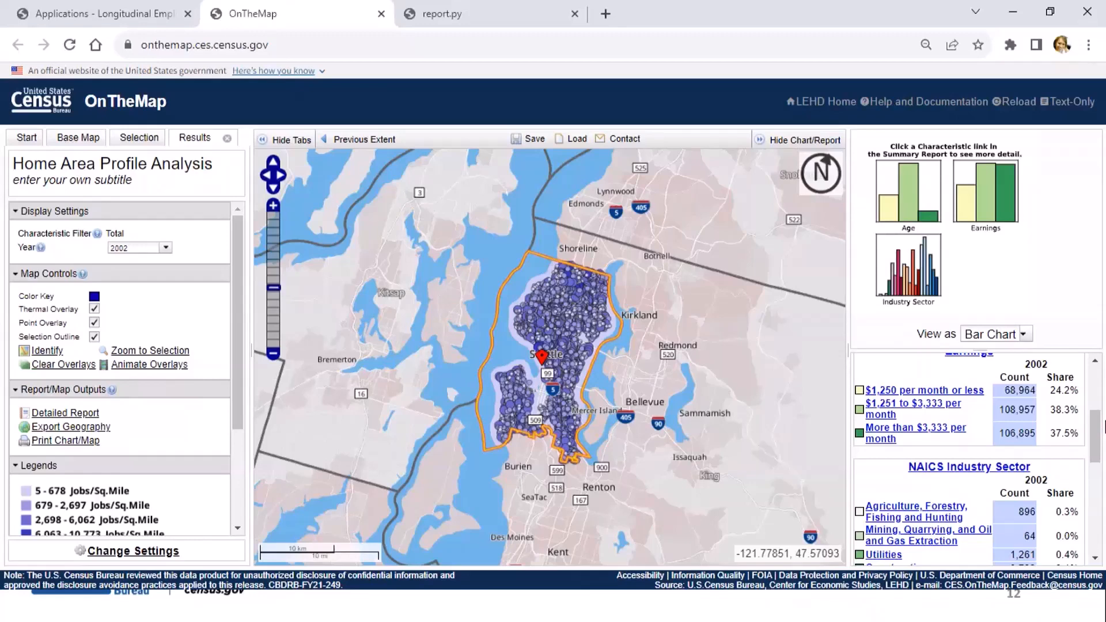
left_click_drag(1099, 429, 1101, 472)
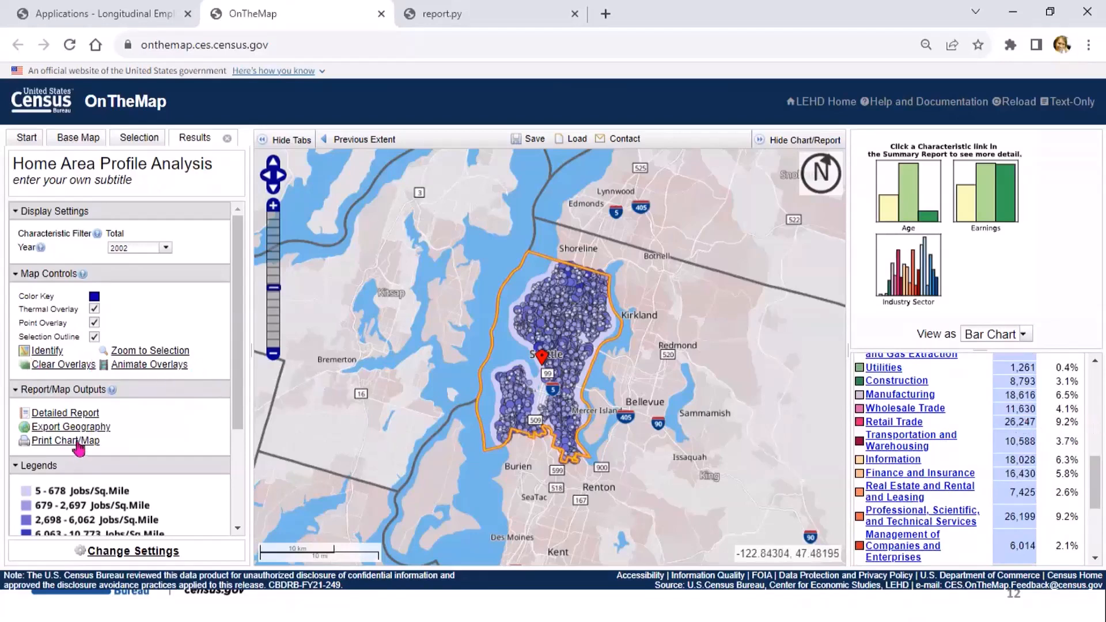
Step: View the detailed Home Area Profile Report comparing 2020, 2015, 2010 and 2002 through the industry sectors, and close it
left_click(79, 417)
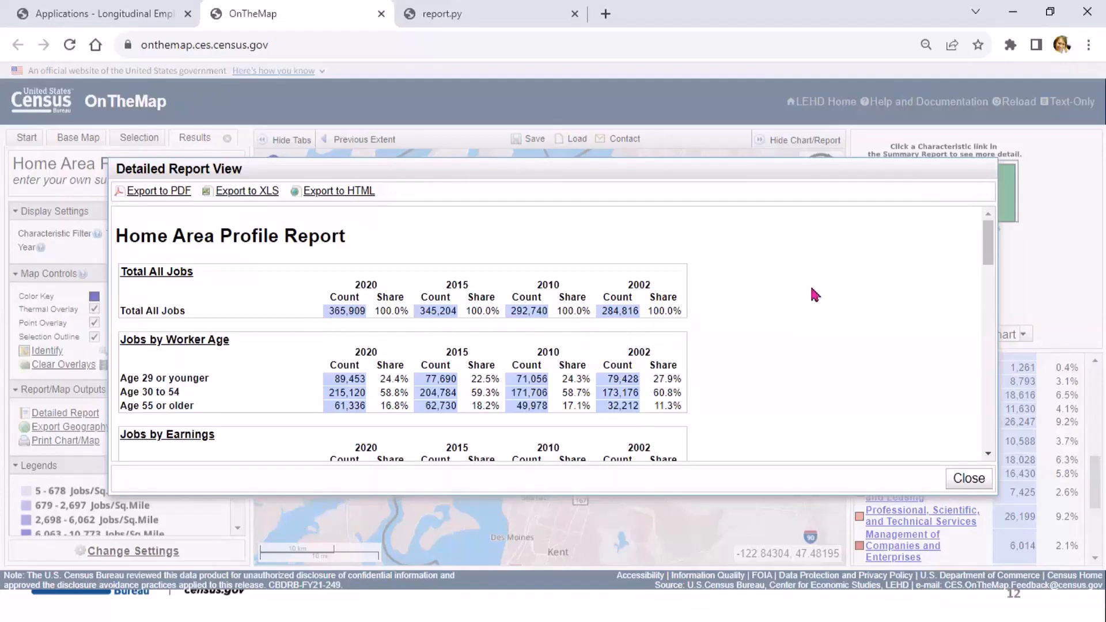
left_click_drag(987, 254, 986, 315)
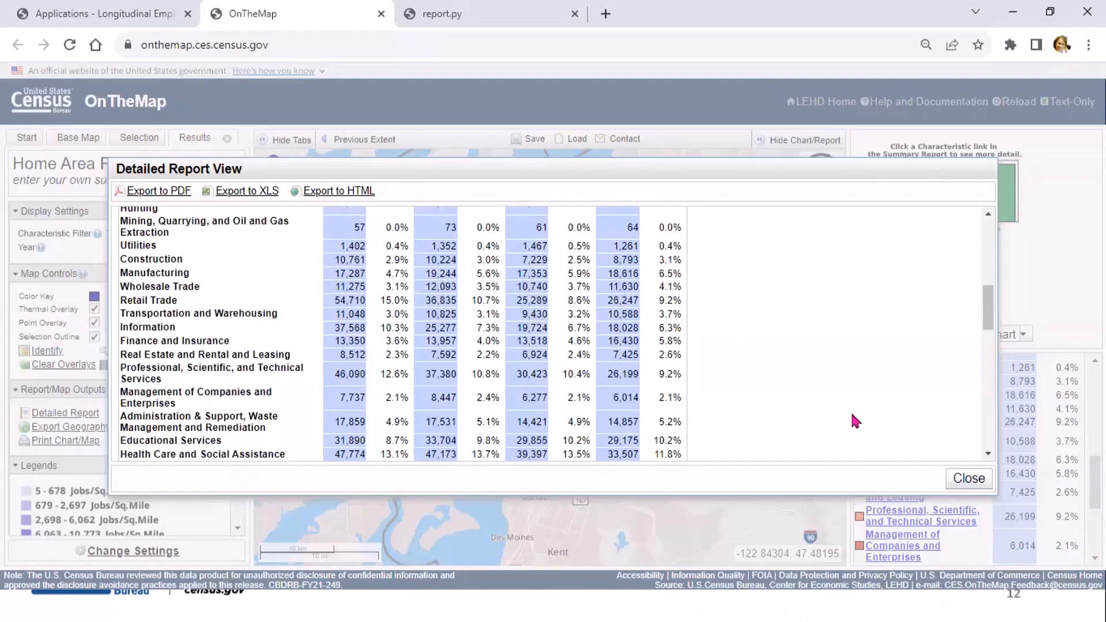
left_click(970, 480)
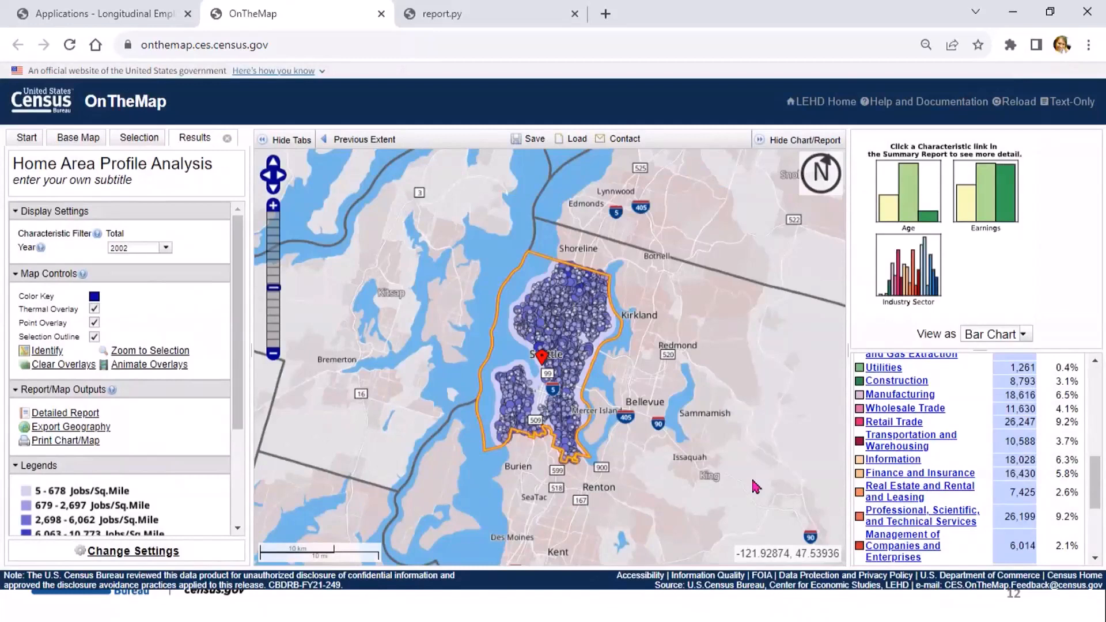
Step: Change the analysis type to Distance/Direction, keeping the Home area and the selected years, and run it for all jobs
key("Right")
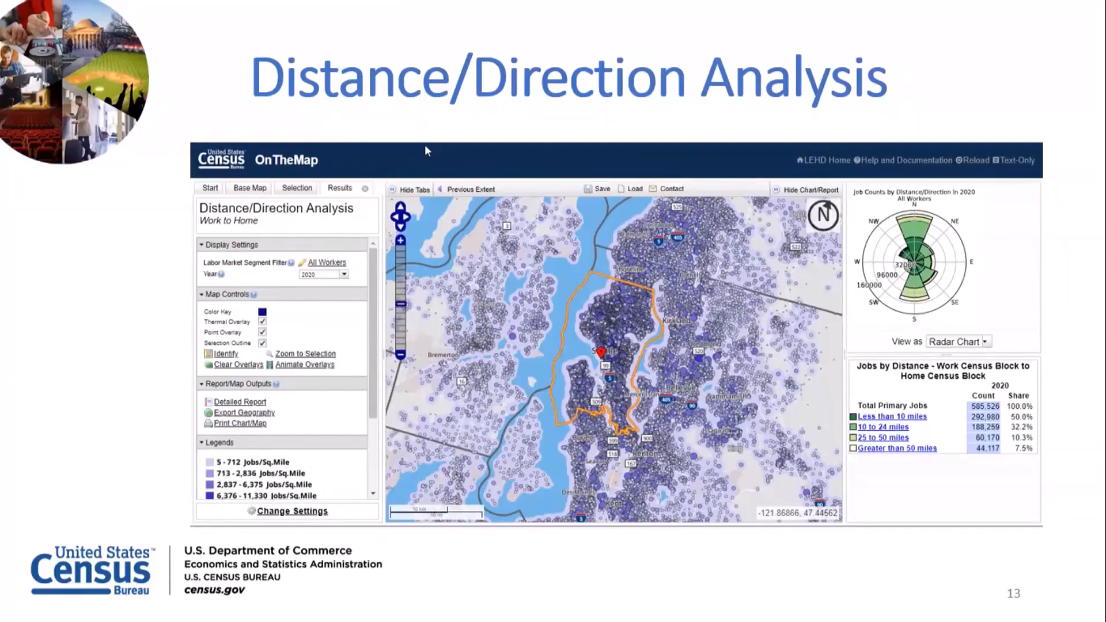
key("alt+Tab")
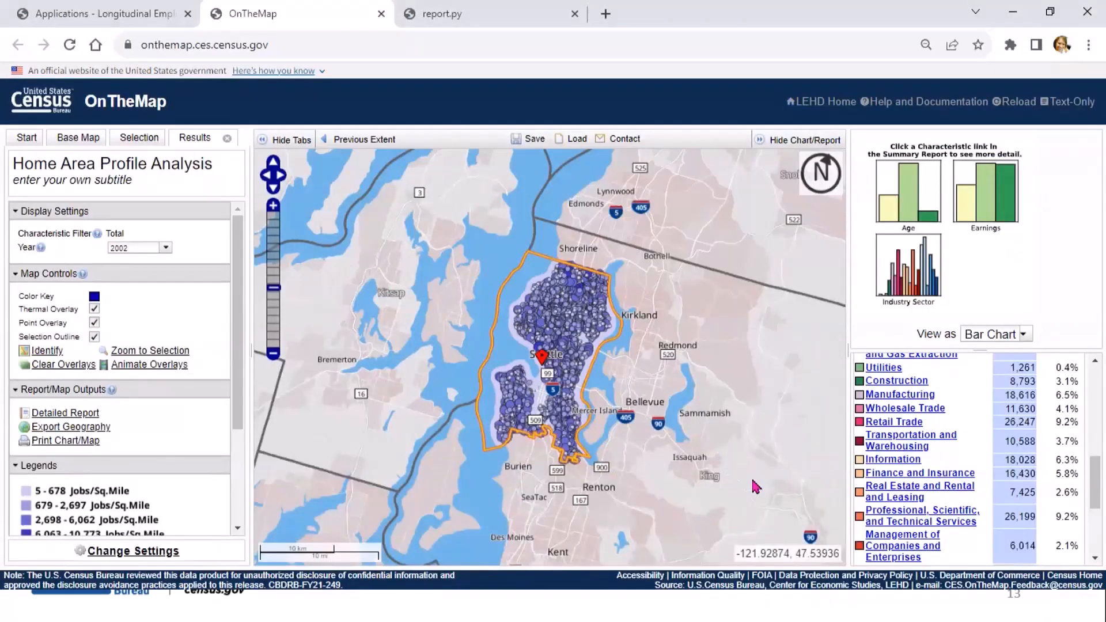
left_click(148, 557)
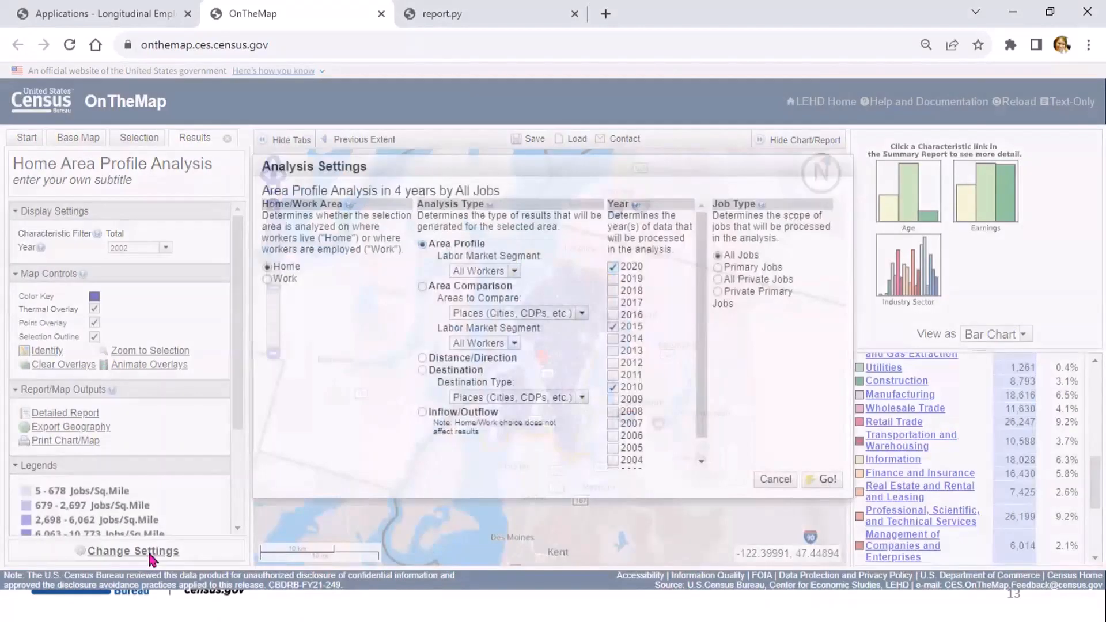
left_click(425, 359)
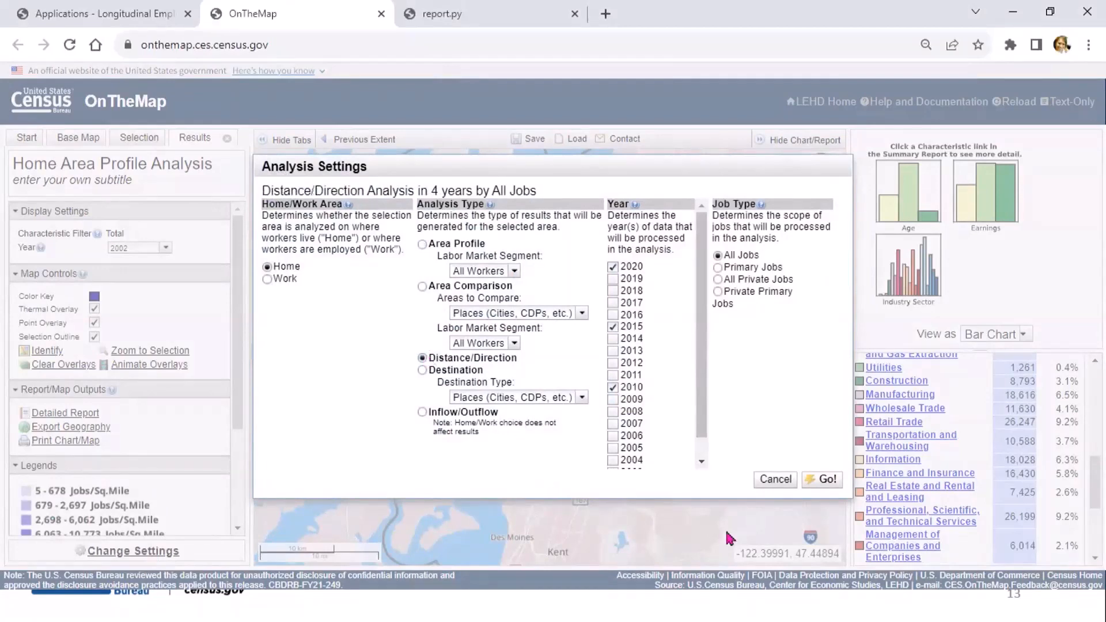
left_click(823, 480)
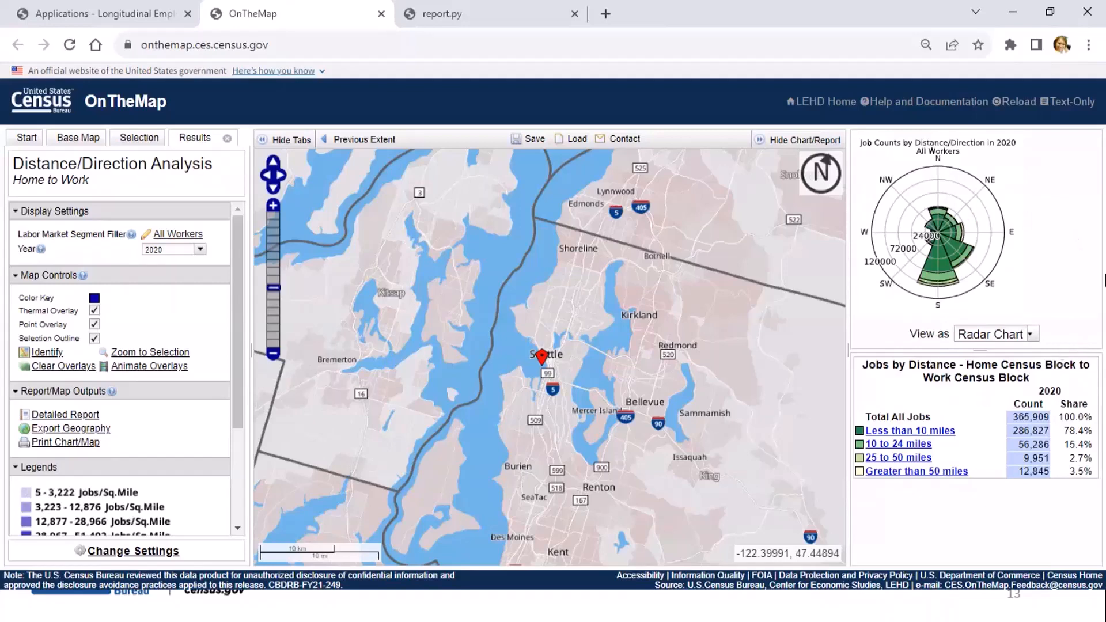
Step: Show only the jobs greater than 50 miles away, inspect the Seattle area on the map, and return to all jobs
left_click(931, 434)
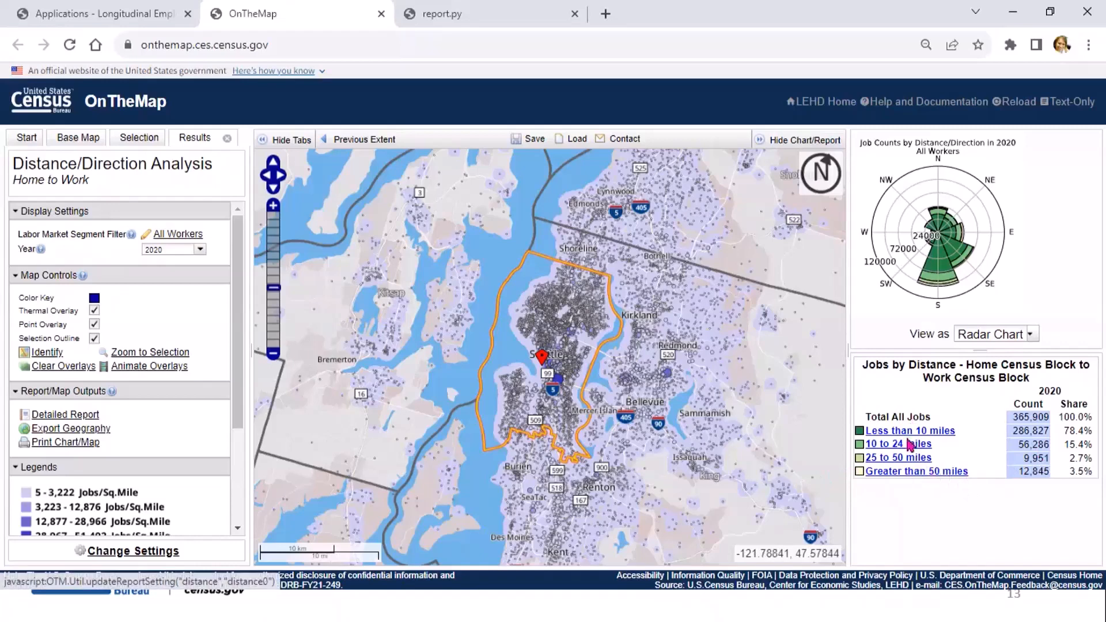
left_click(904, 472)
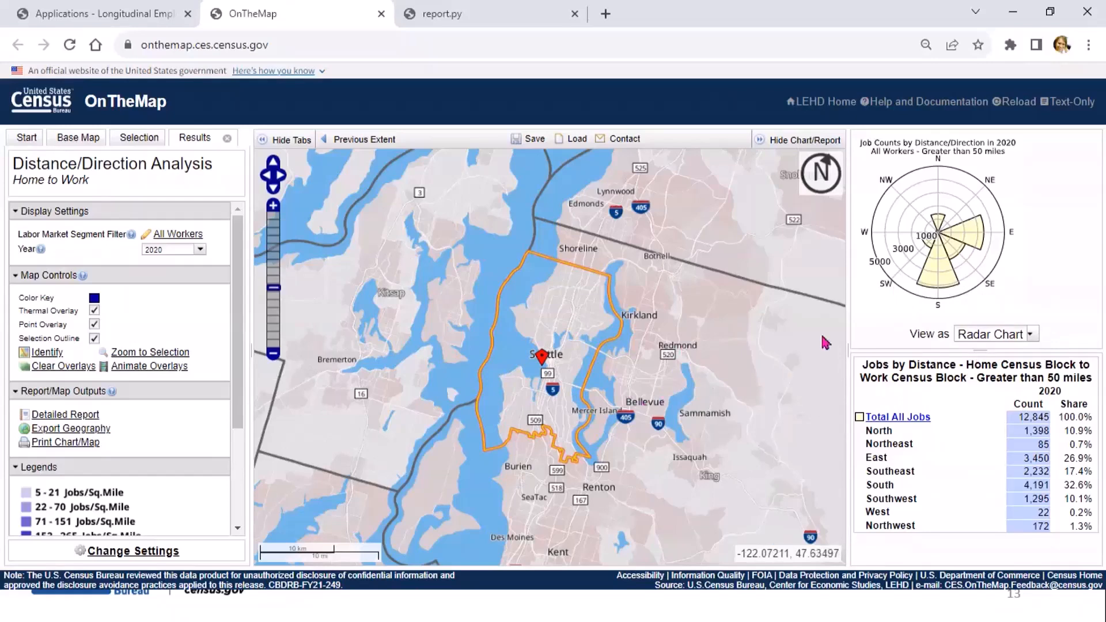
scroll(696, 426, "up", 1)
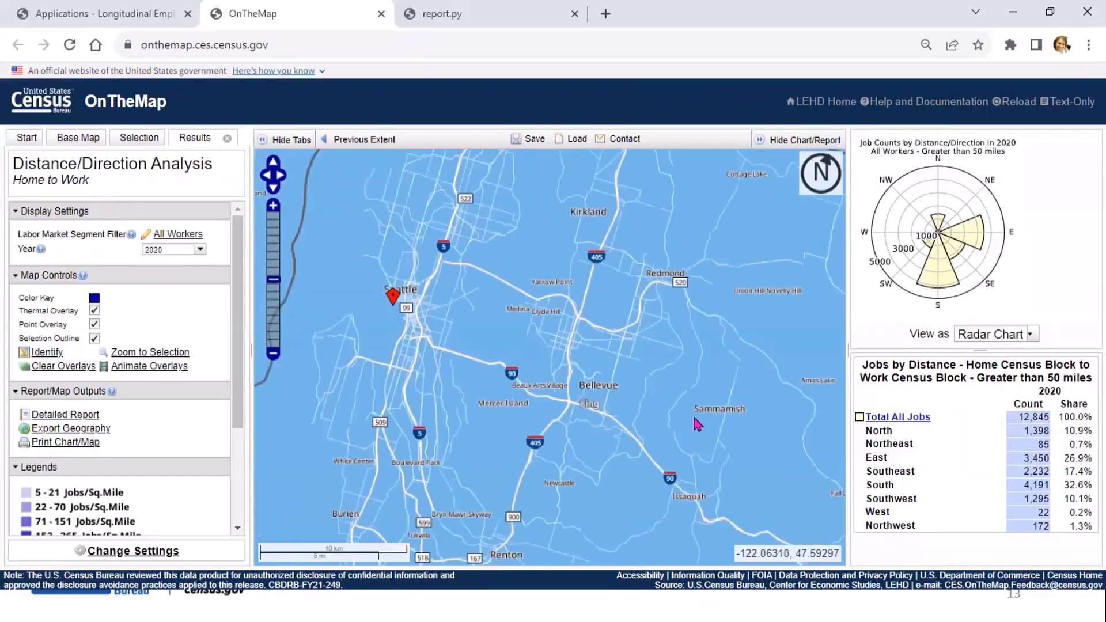
left_click_drag(602, 393, 766, 446)
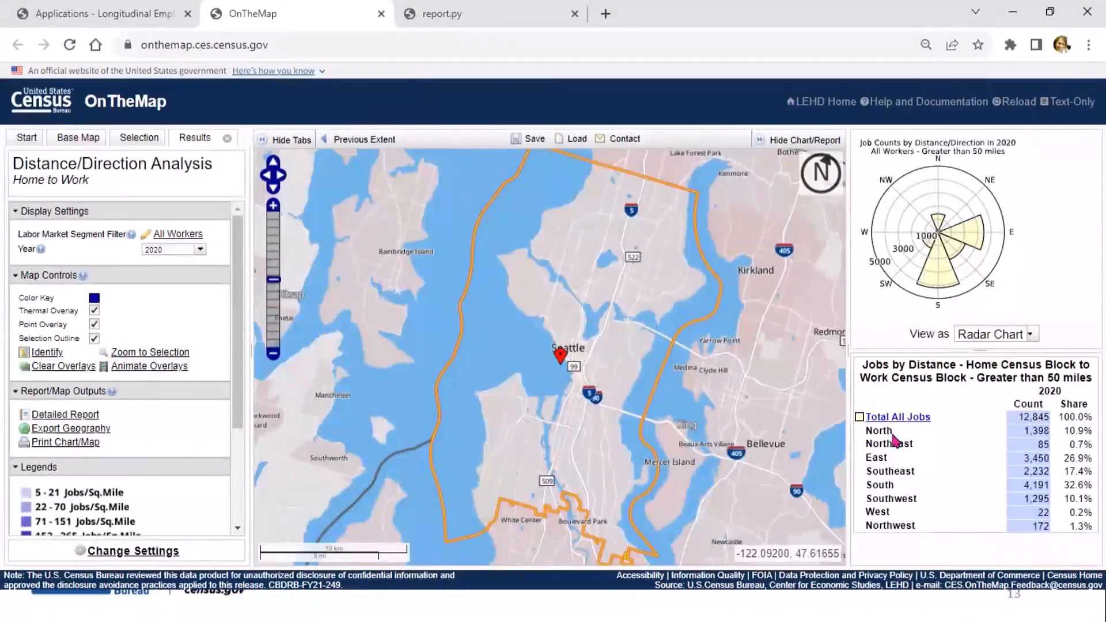
left_click(916, 423)
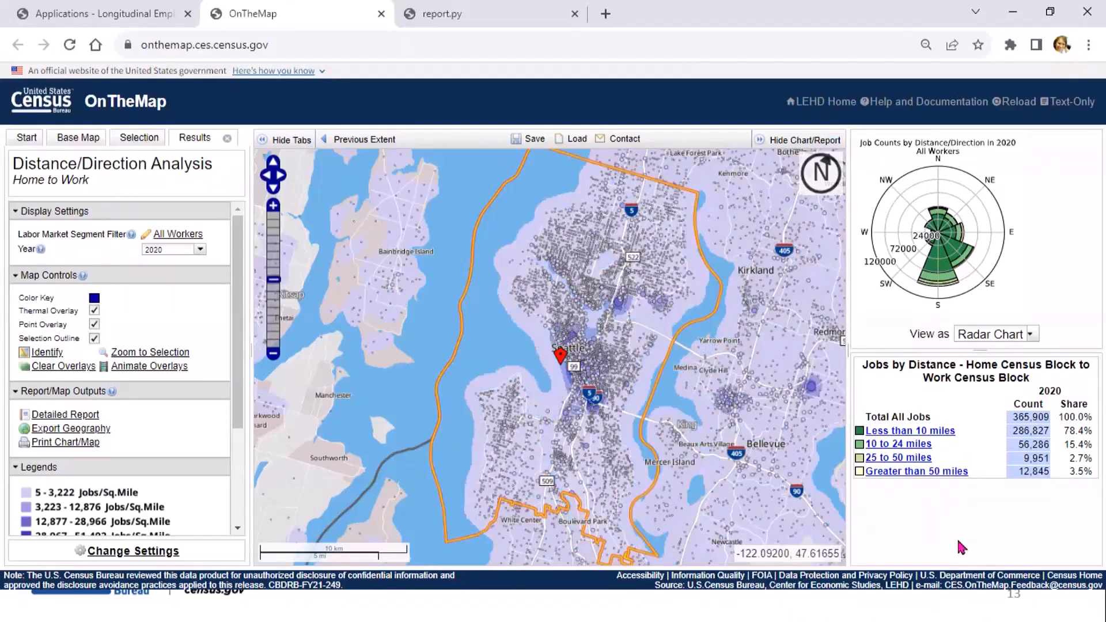
Step: Change the settings to Work area with a Destination analysis by Places (Cities, CDPs, etc.) and run it for all jobs
key("alt")
key("alt+Tab")
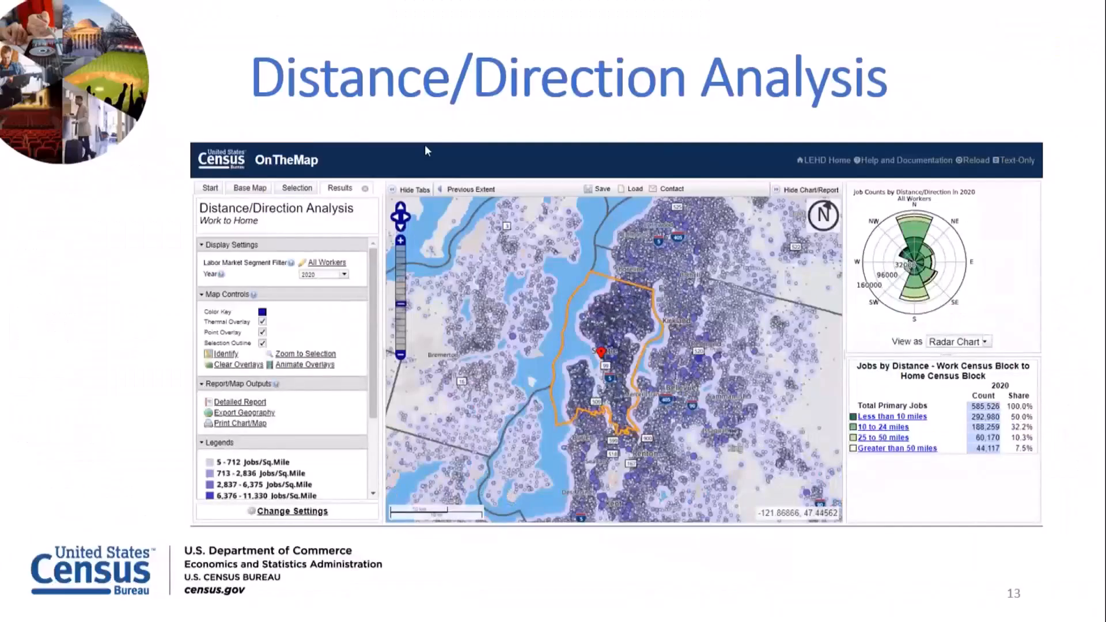
key("Right")
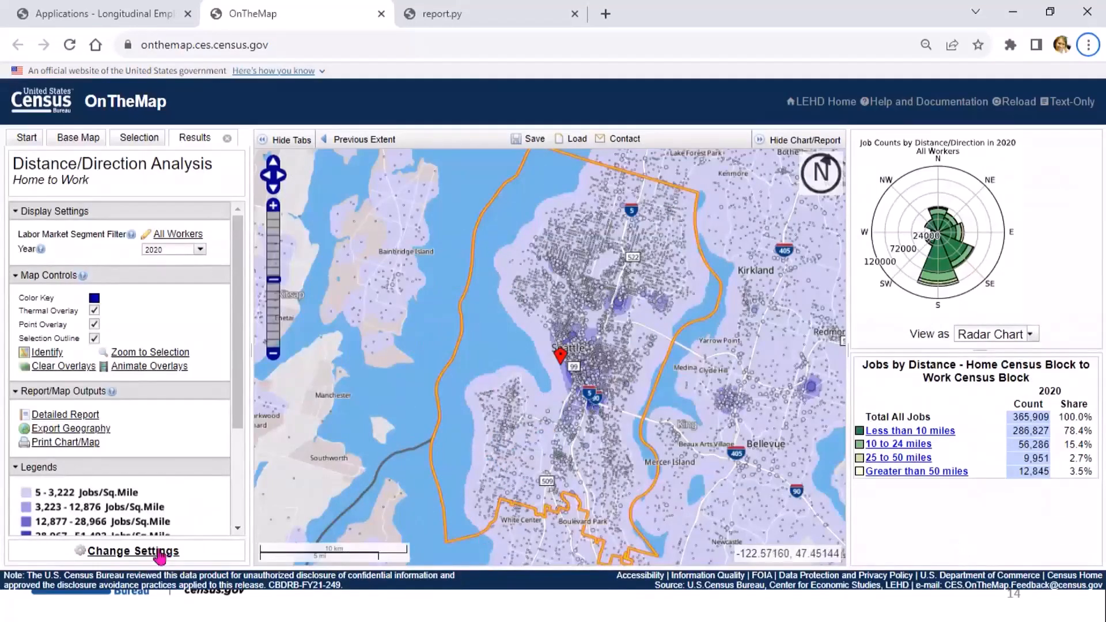
left_click(158, 551)
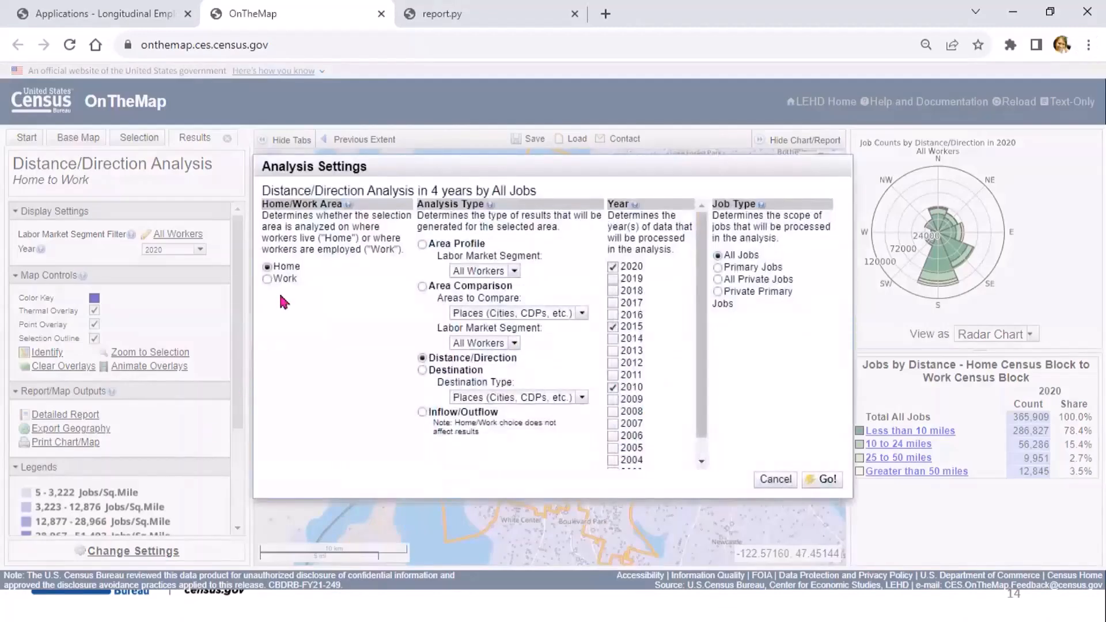
left_click(268, 280)
left_click(422, 370)
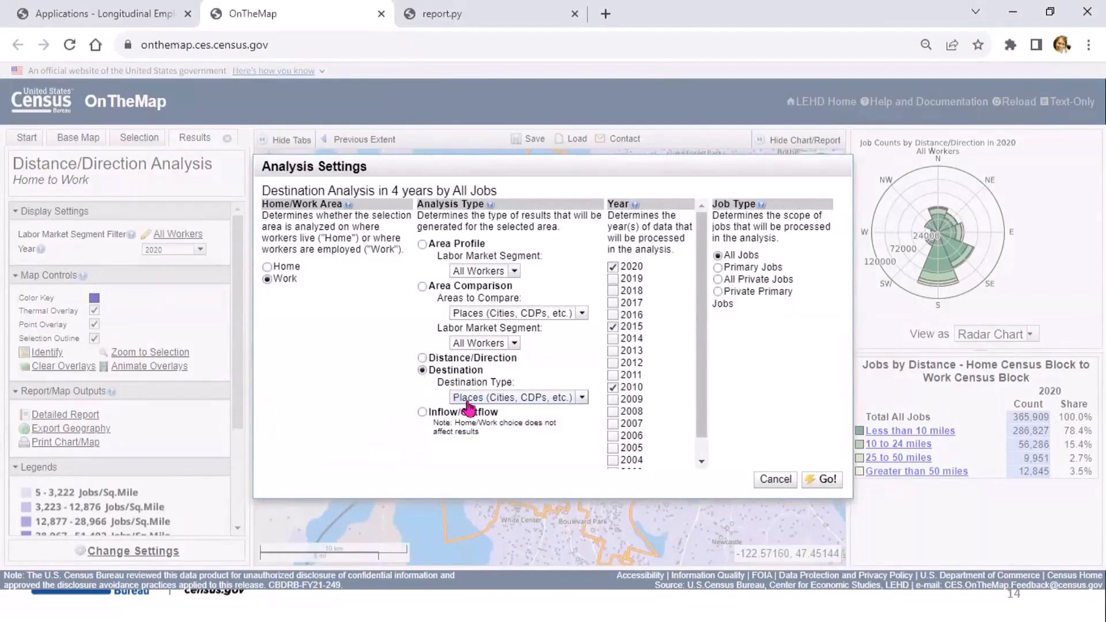
left_click(827, 486)
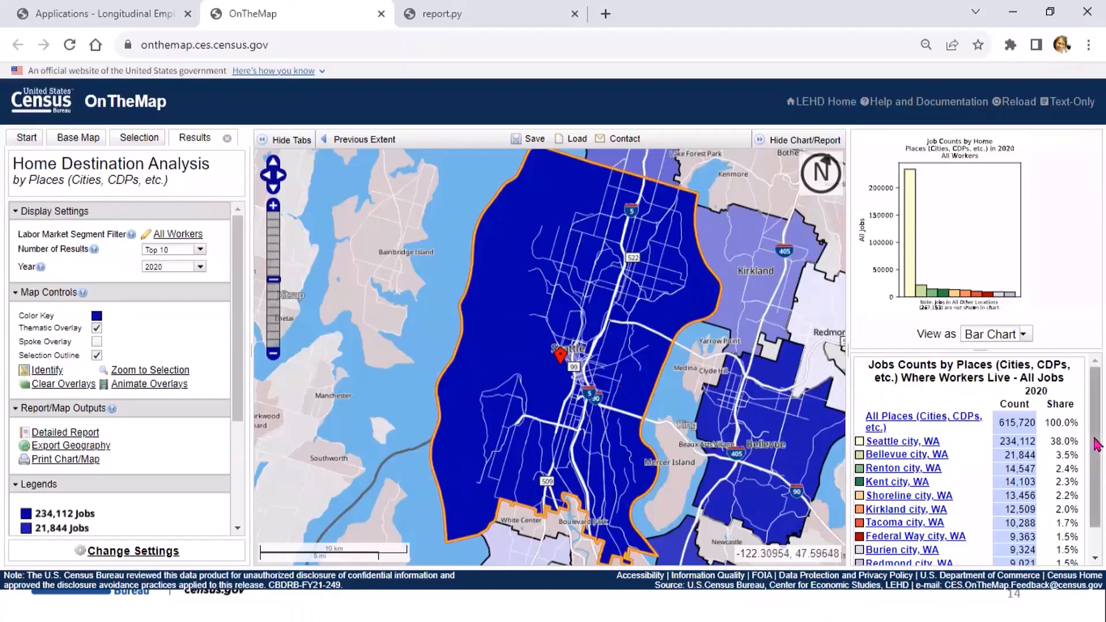
Step: Review the list of places where workers live and the available choices for the number of results
left_click_drag(1097, 453, 1096, 422)
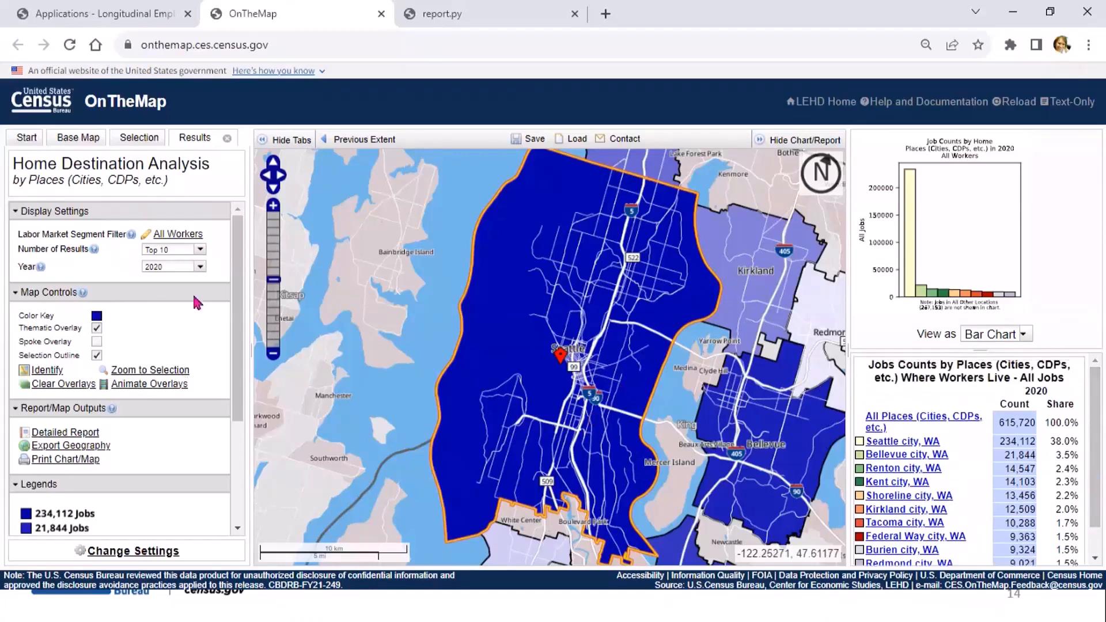
left_click(200, 250)
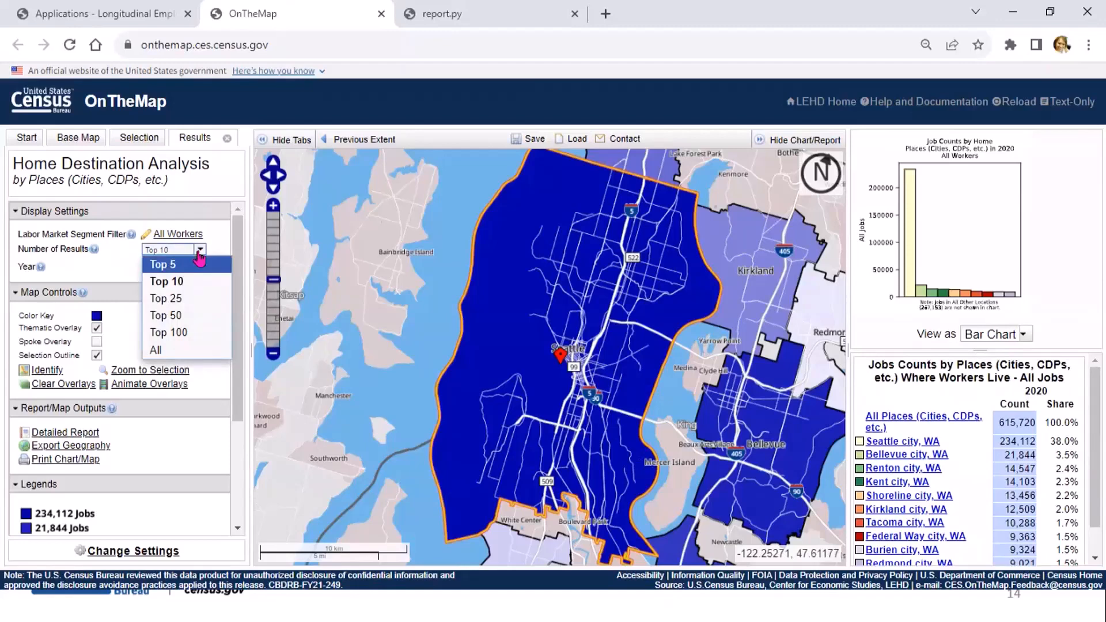
left_click(199, 251)
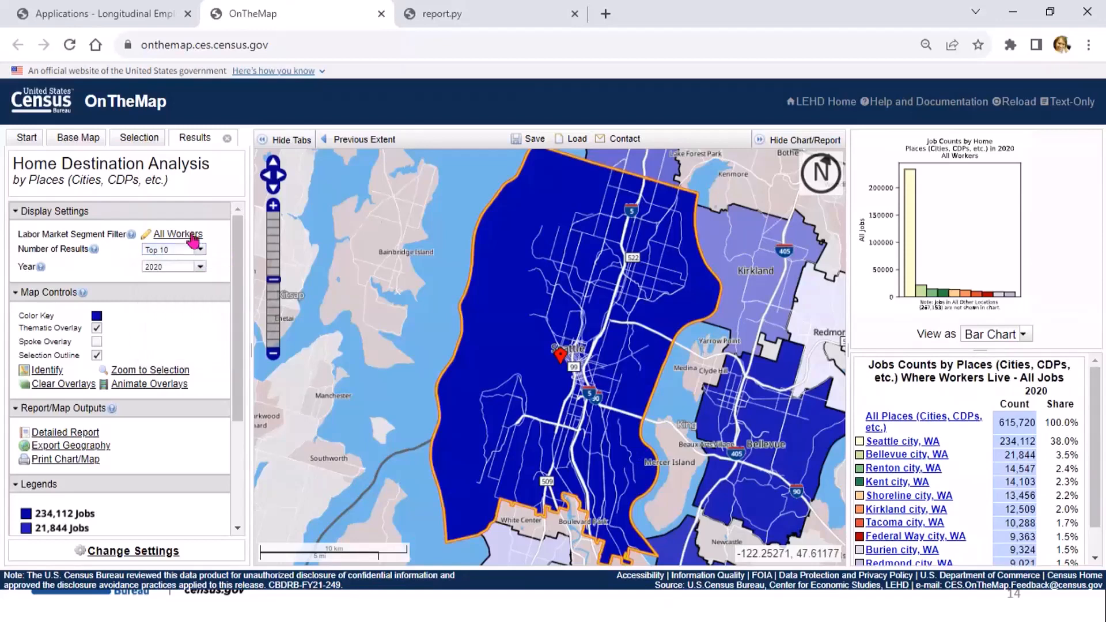
Step: Filter the labor market segment to Age: 55 or older, review the job counts by place, and restore All Workers
left_click(193, 237)
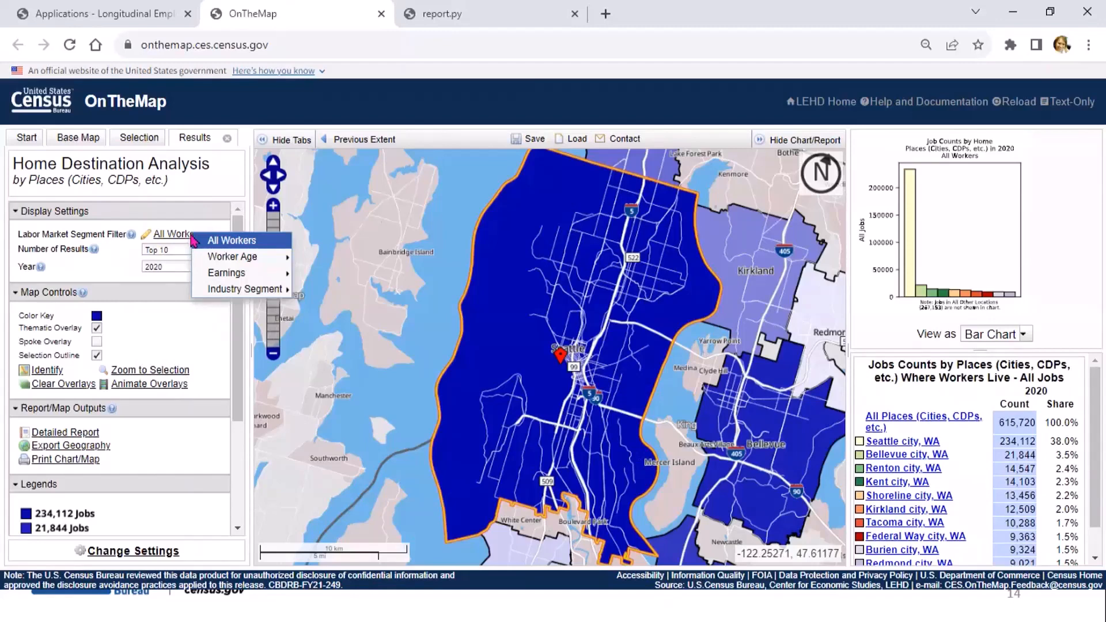
mouse_move(206, 262)
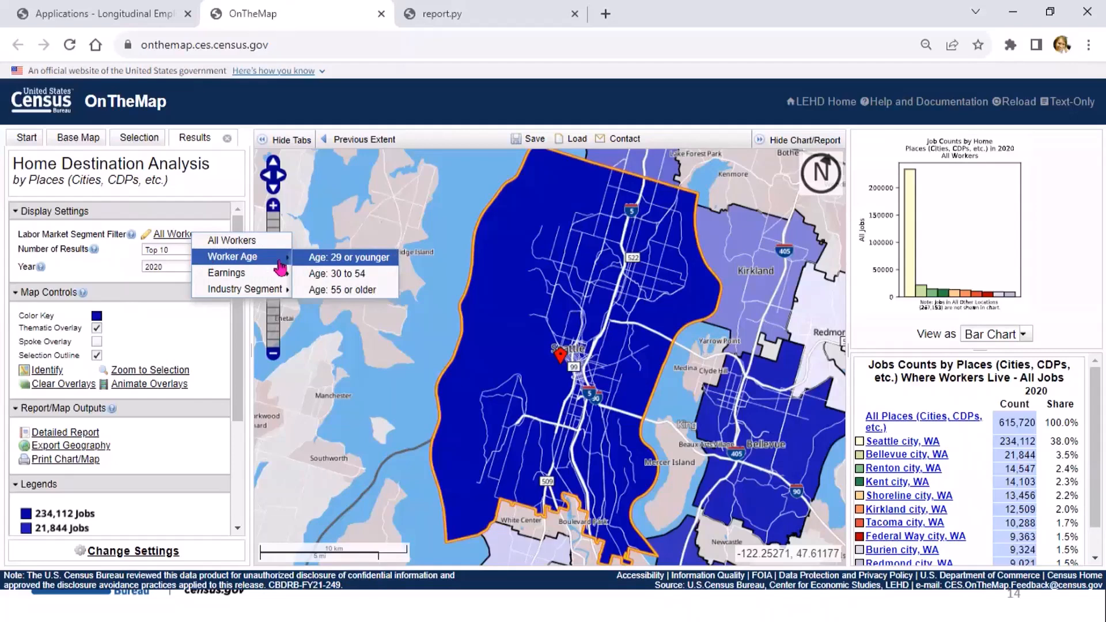
left_click(332, 290)
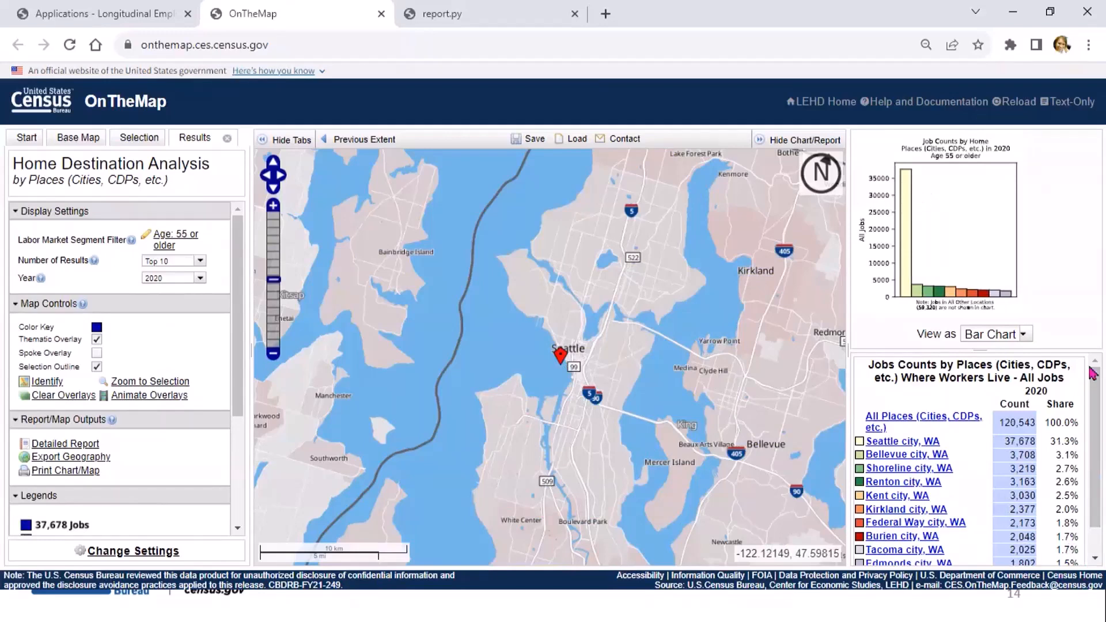
left_click_drag(1096, 486, 1099, 423)
left_click(192, 244)
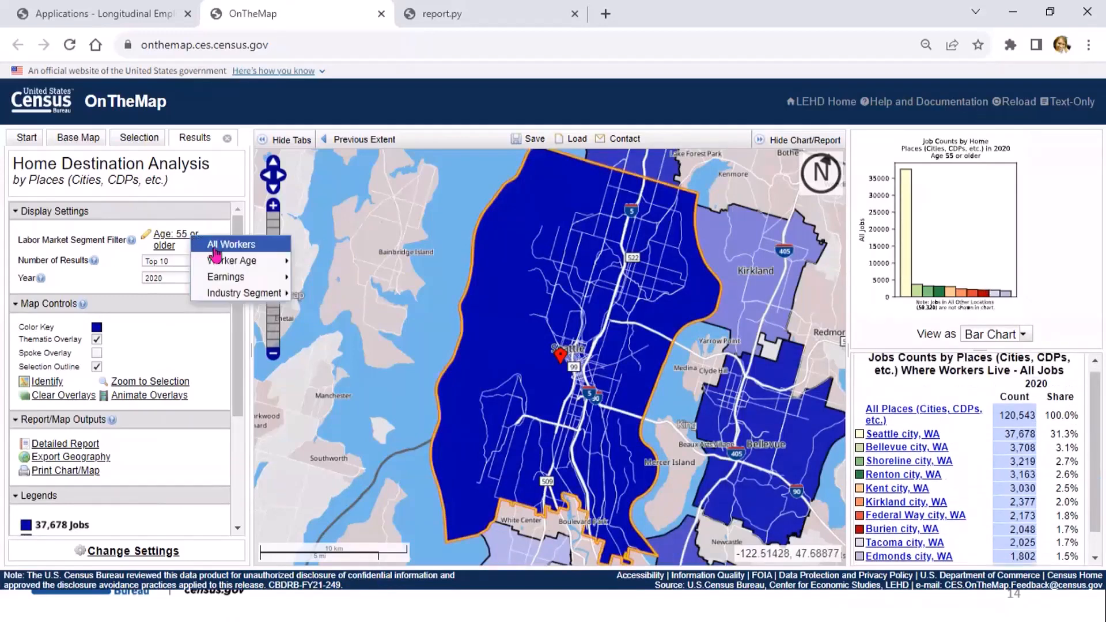
left_click(230, 250)
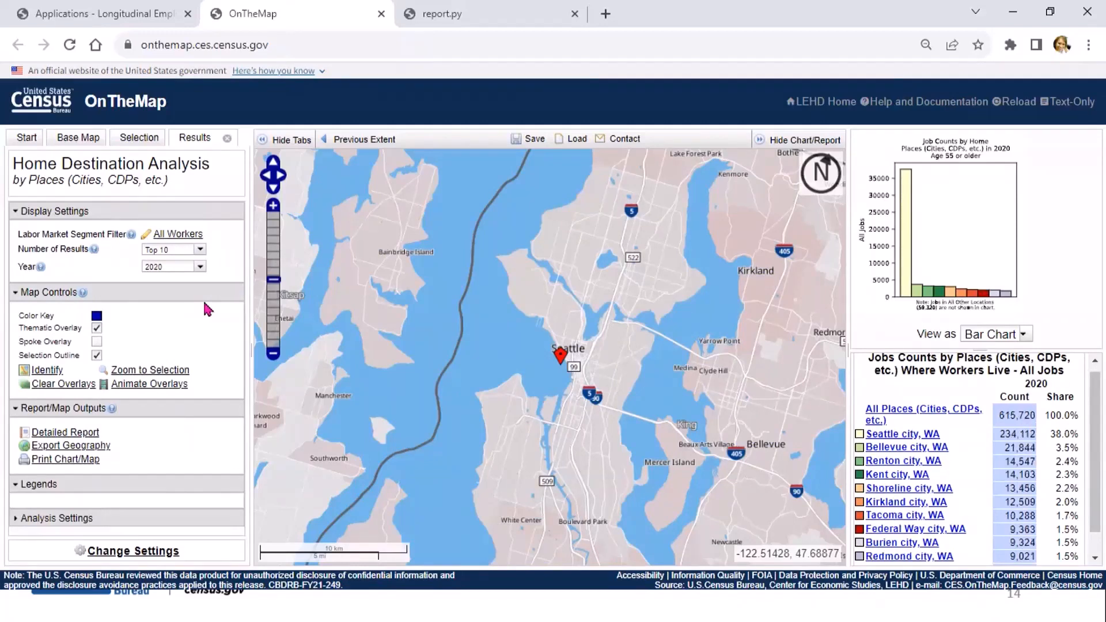
Step: Turn on the spoke overlay for the destination map and identify the job details for Shoreline city, WA
left_click(96, 342)
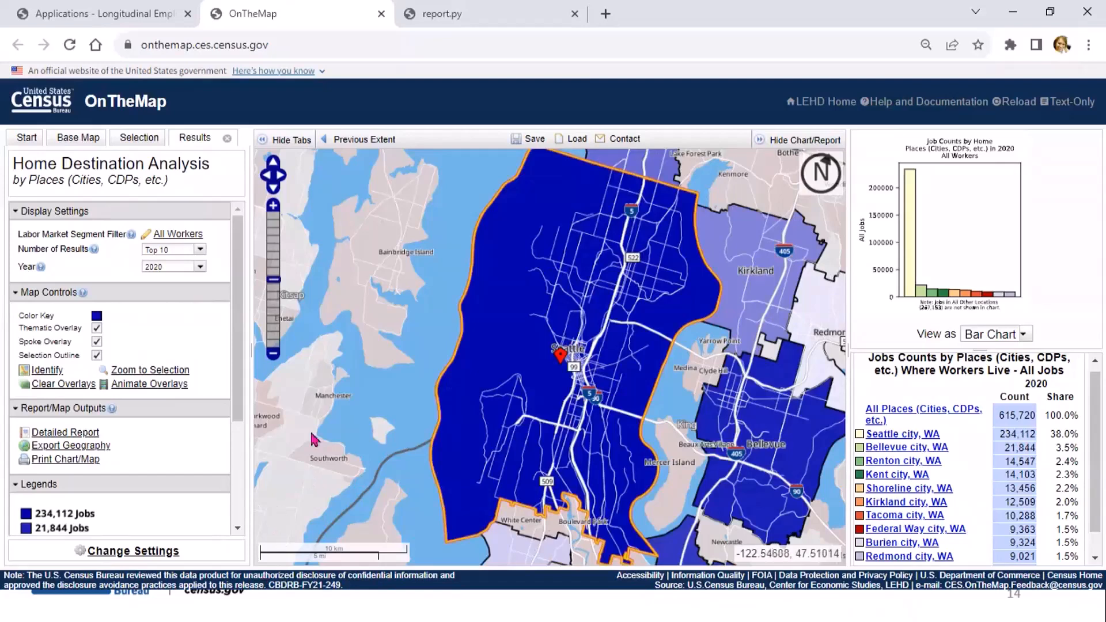
left_click(273, 352)
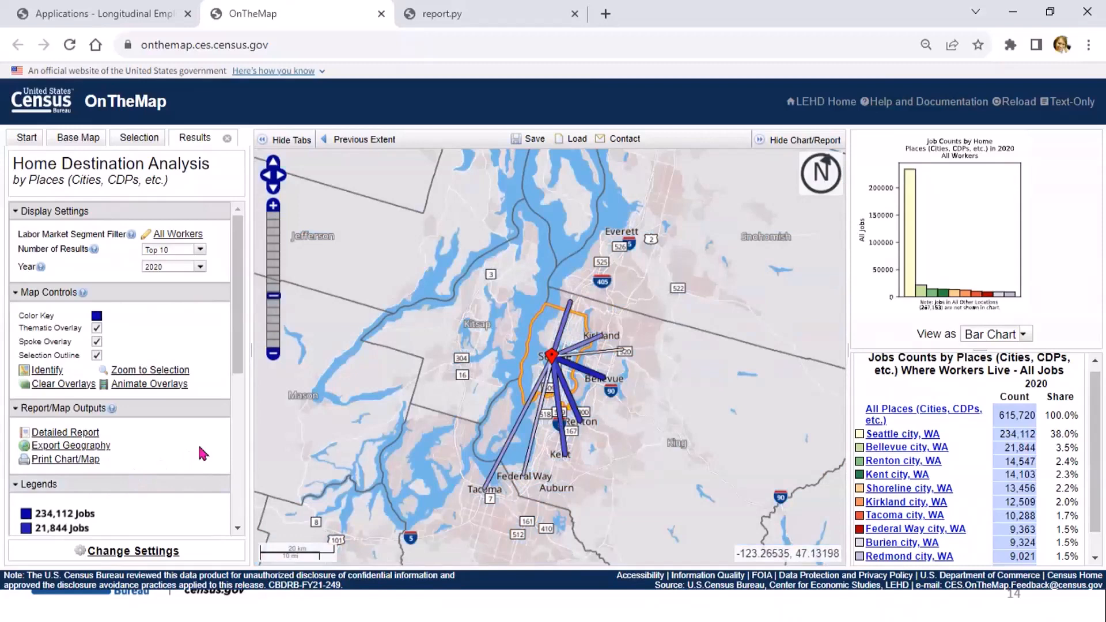
left_click(56, 374)
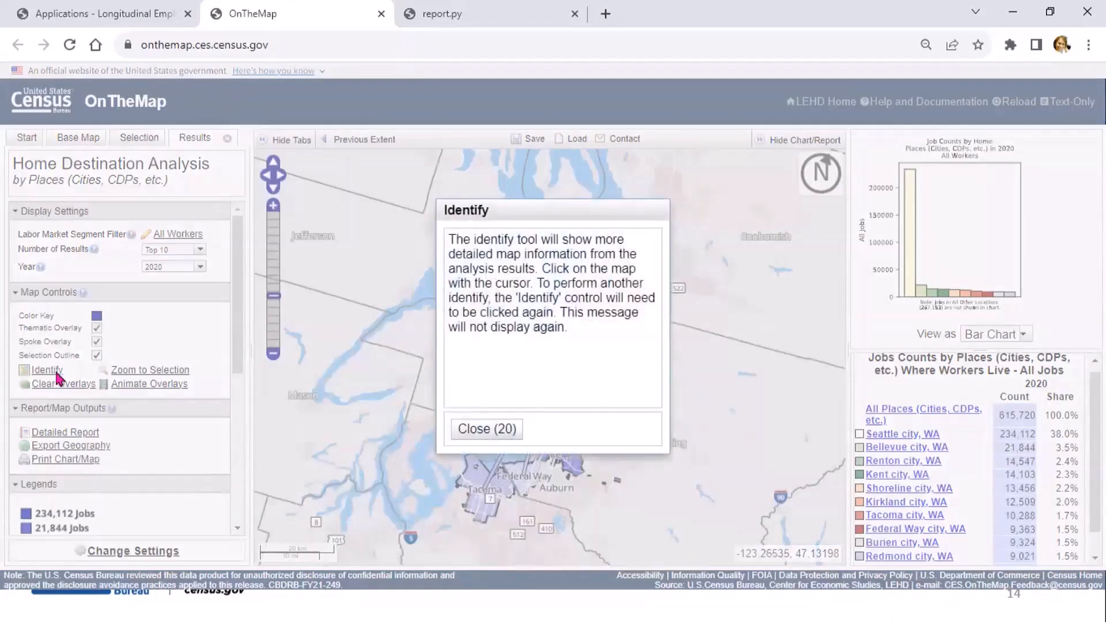
left_click(479, 441)
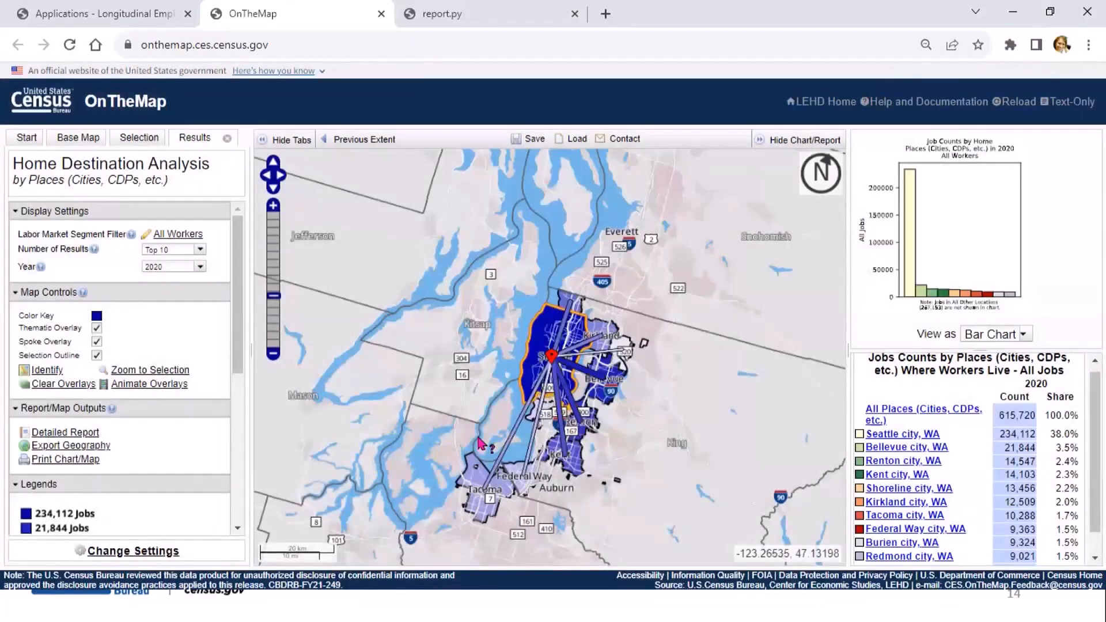
left_click(572, 308)
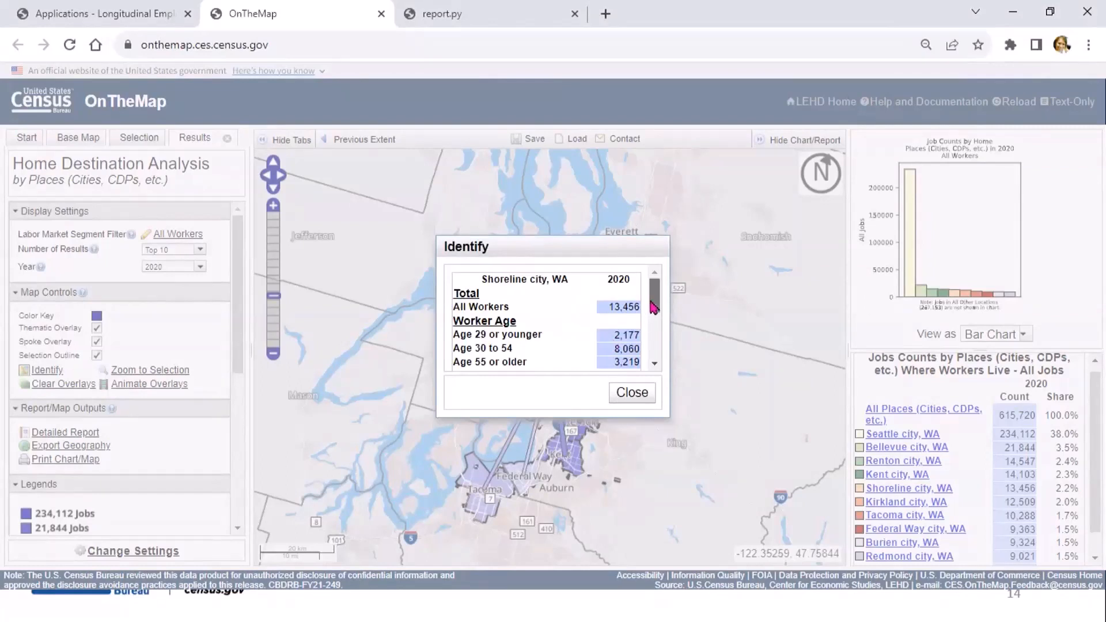
Step: Review the earnings and industry segment job counts in the Shoreline city, WA details and close them
left_click_drag(653, 307, 657, 367)
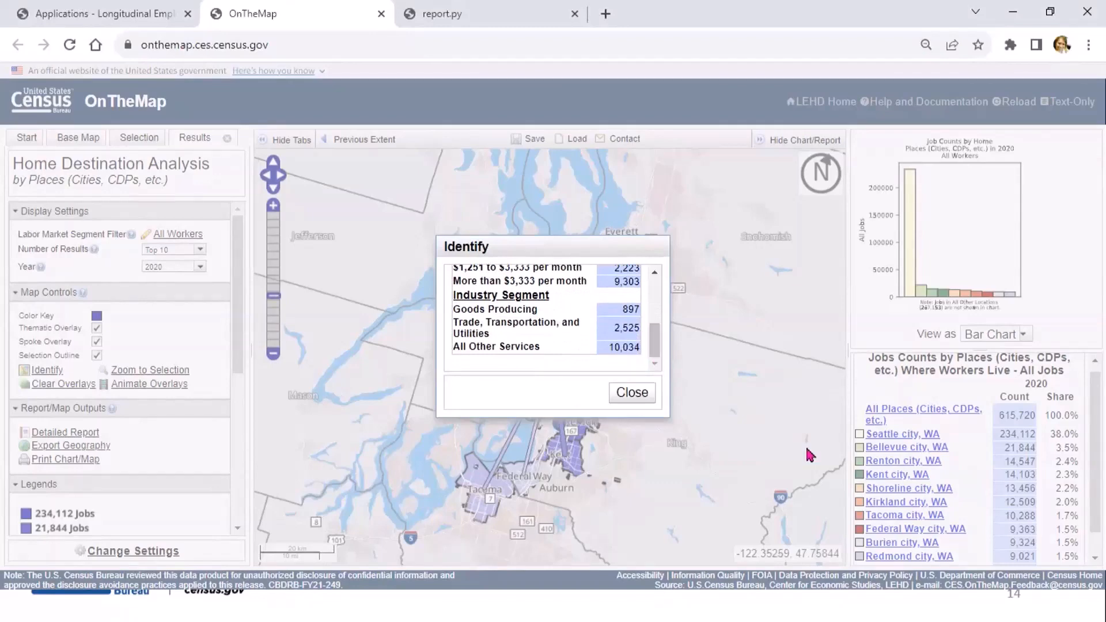
left_click(633, 393)
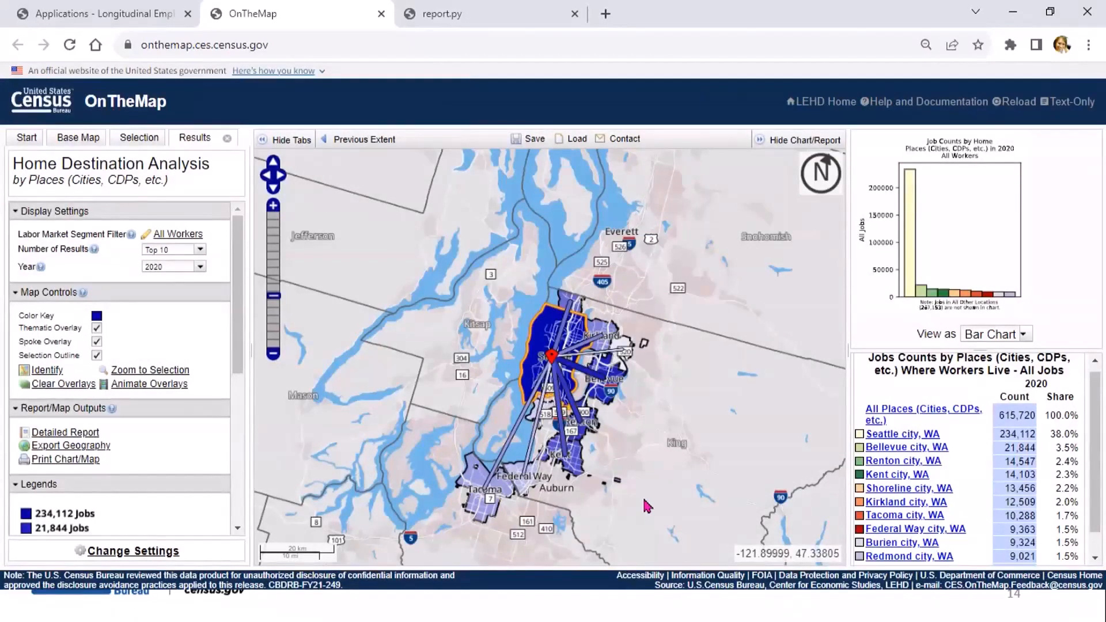
Step: Switch to the presentation, read the Destination Exercise questions, and return to OnTheMap
key("alt+Tab")
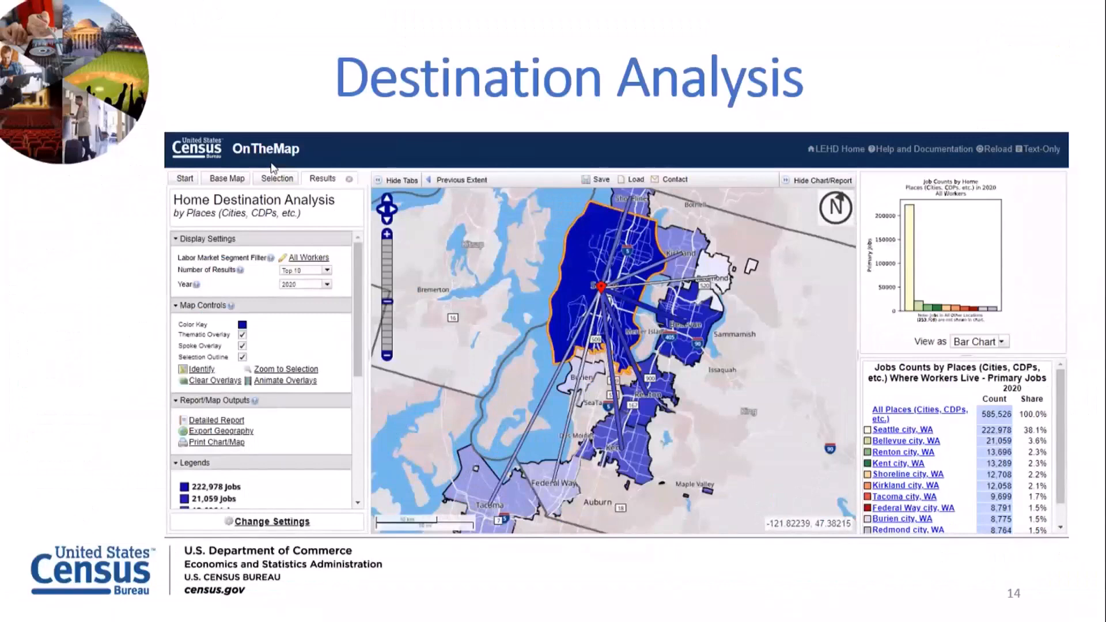
left_click(758, 594)
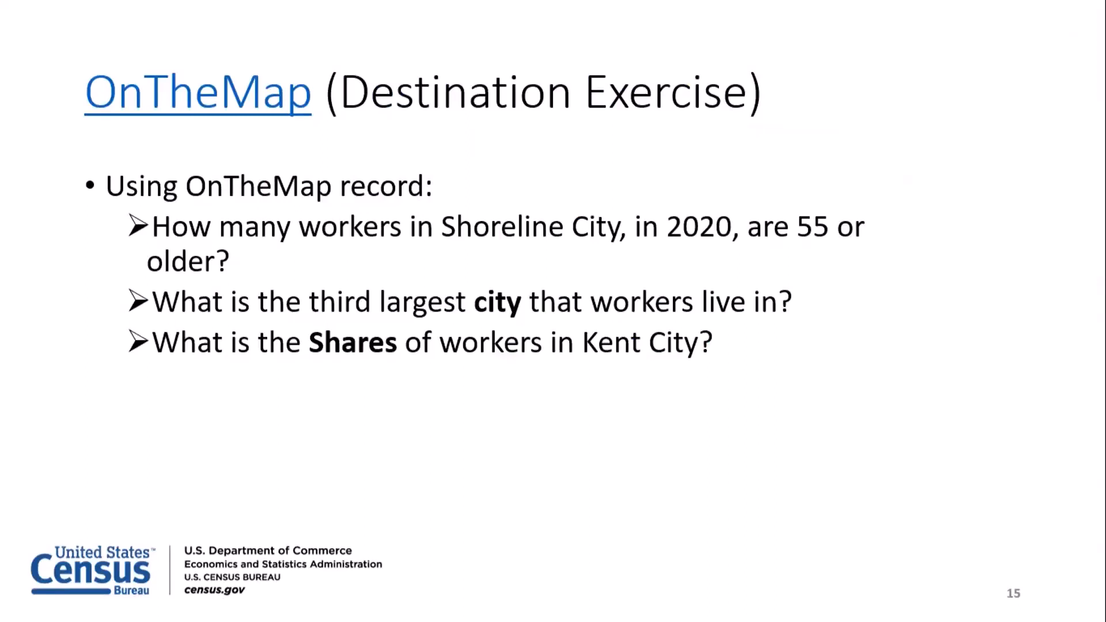
key("alt+Tab")
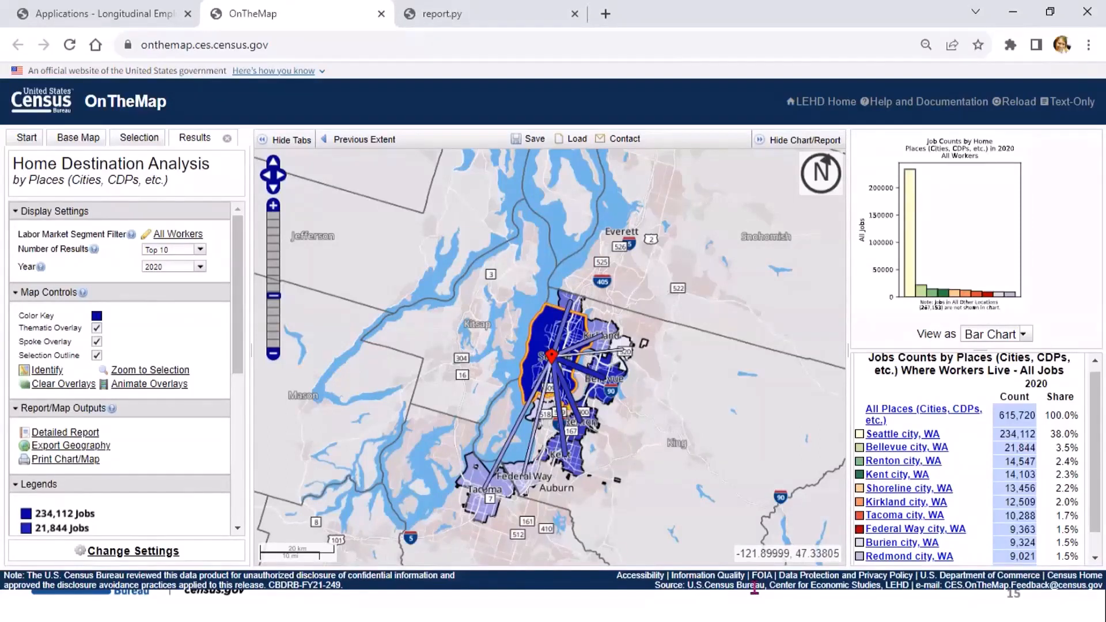
Step: Highlight Shoreline city, WA, filter the labor market segment to Age: 55 or older, and review the job counts and shares by place
left_click(886, 493)
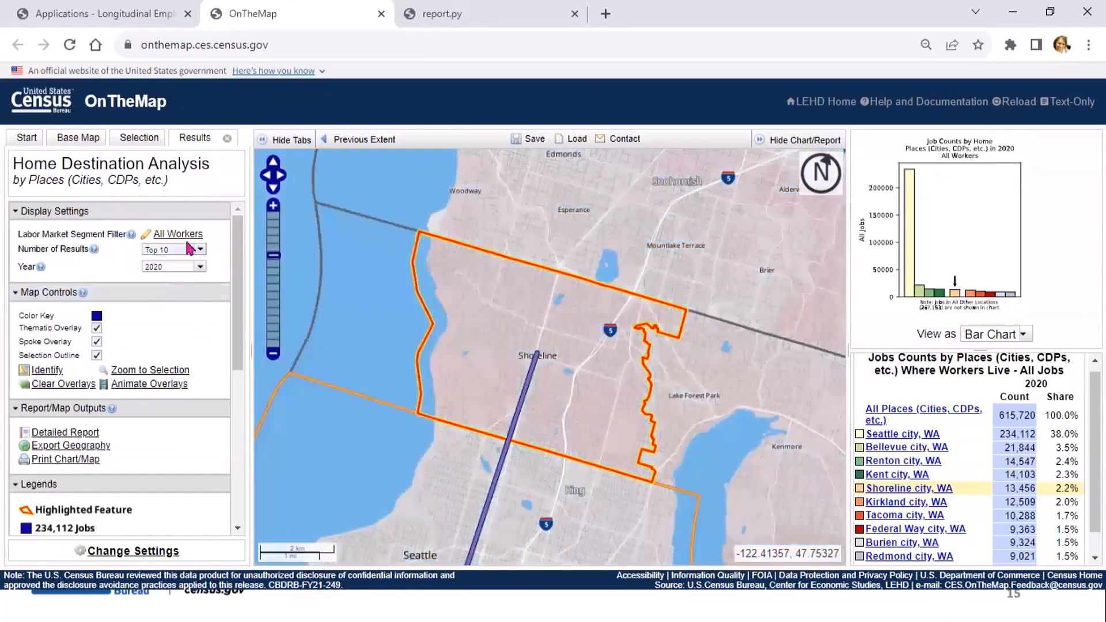
left_click(183, 235)
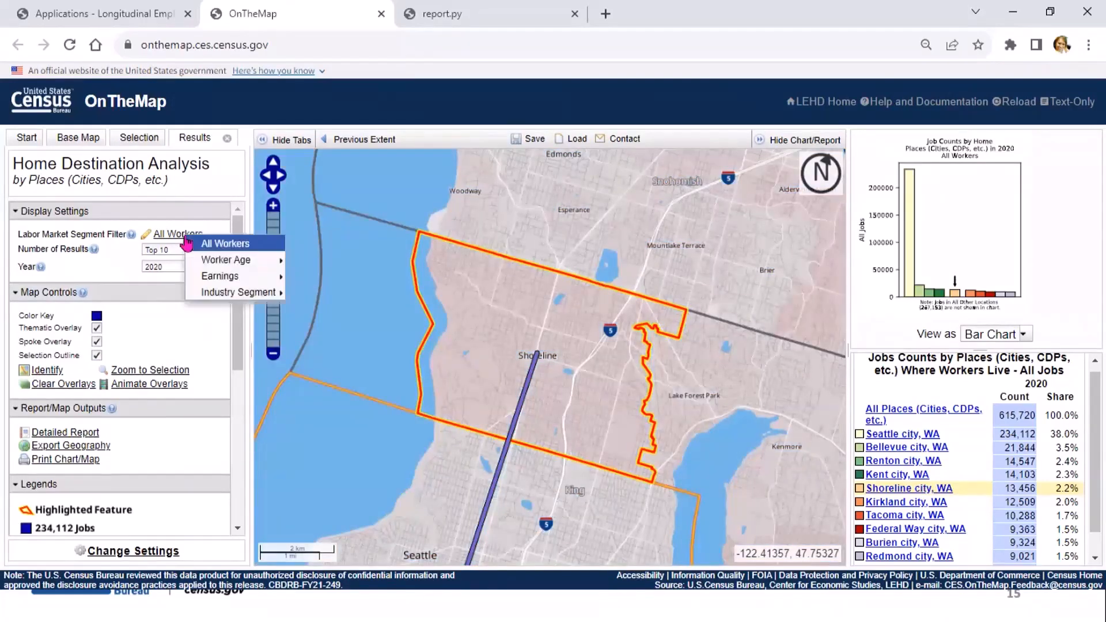
mouse_move(205, 267)
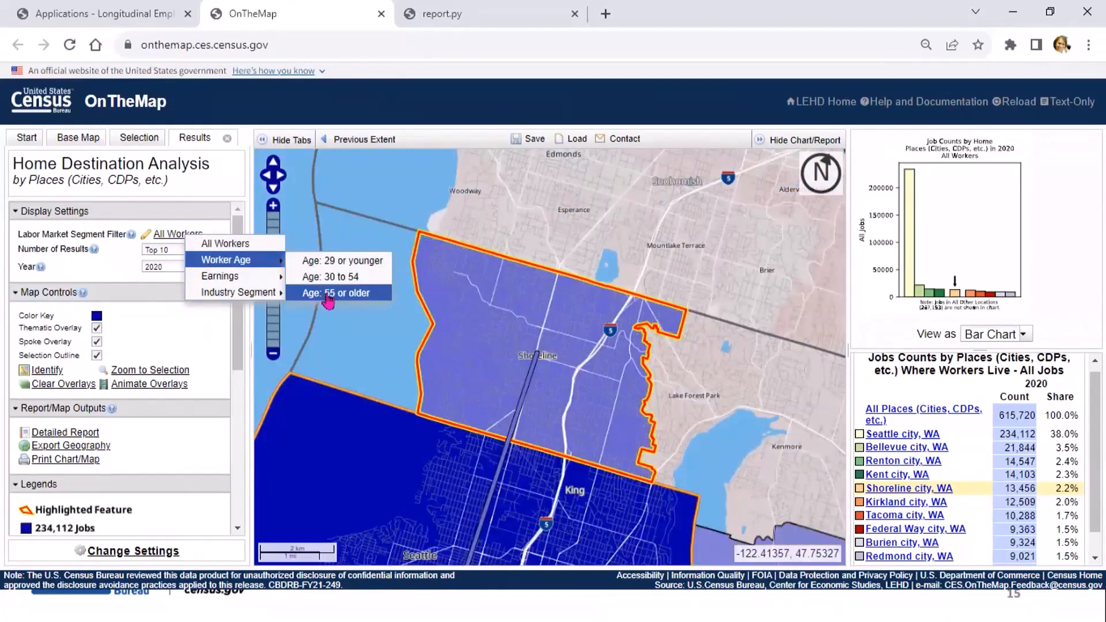
left_click(328, 297)
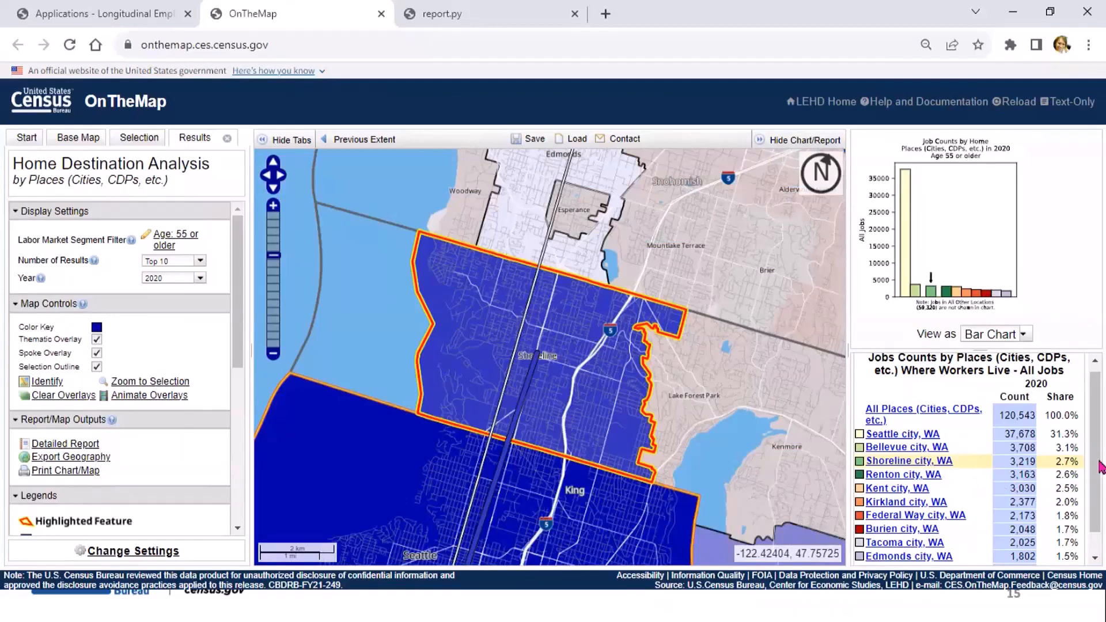
scroll(1100, 462, "down", 1)
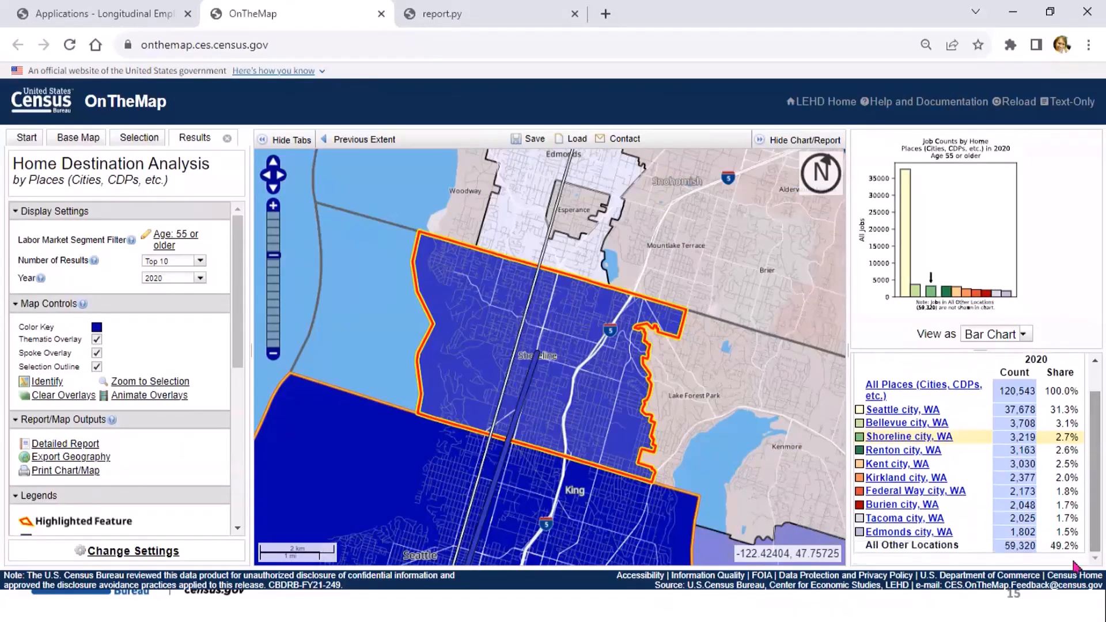
Step: Show the extent of All Places and restore the labor market segment filter to All Workers
left_click(913, 391)
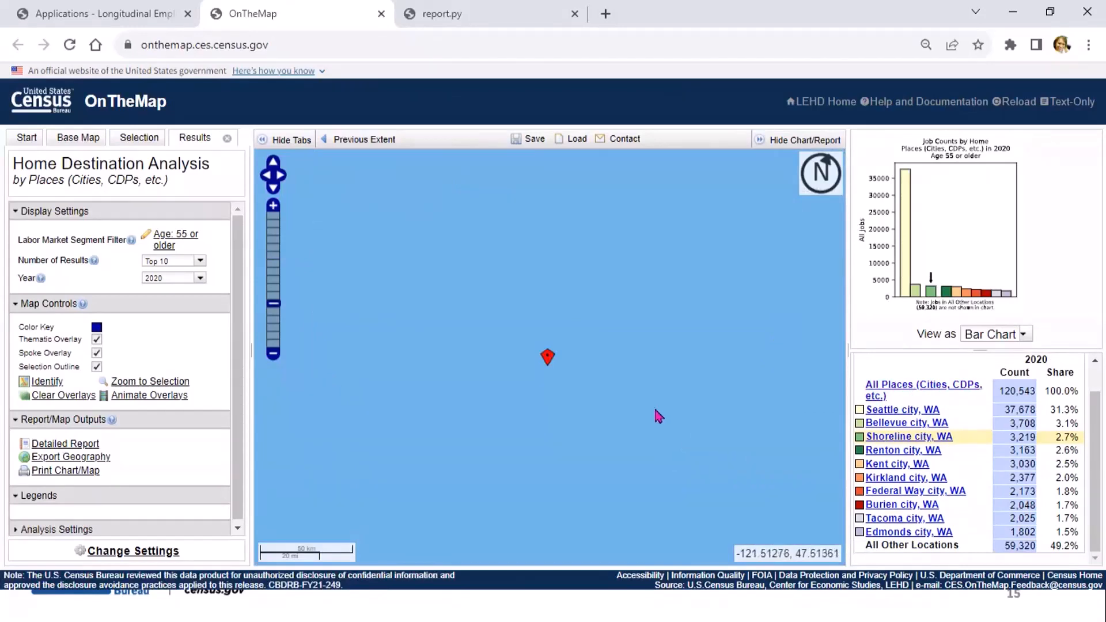
left_click(182, 245)
left_click(204, 248)
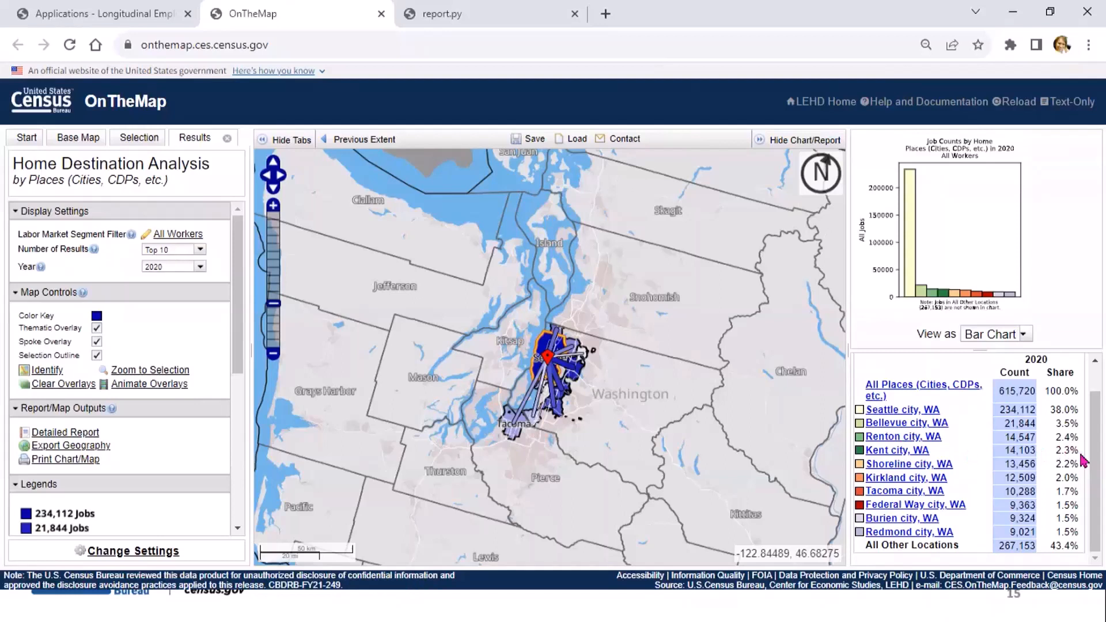
Step: Examine the Seattle destination map with its spokes and the matching job-count legend
left_click(275, 215)
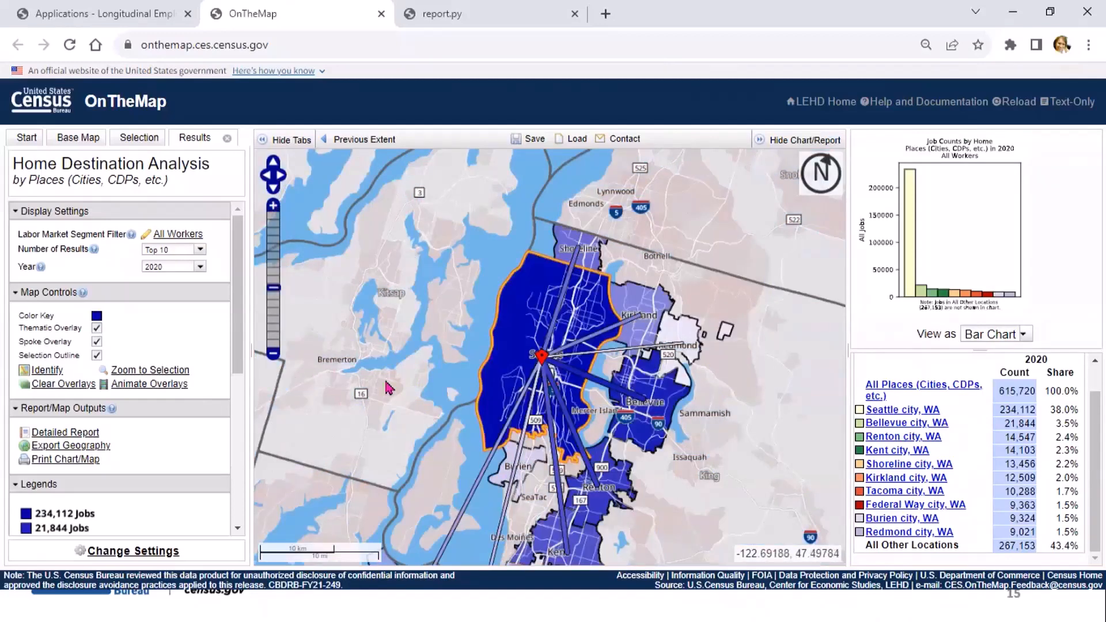
left_click_drag(485, 276, 500, 220)
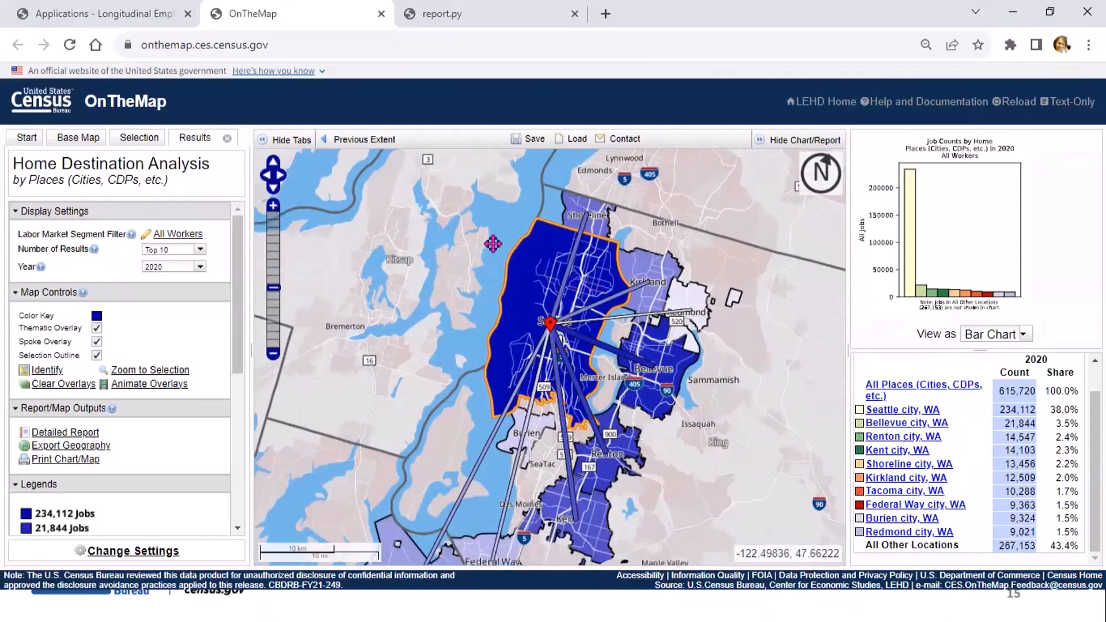
scroll(241, 465, "down", 3)
scroll(240, 466, "down", 3)
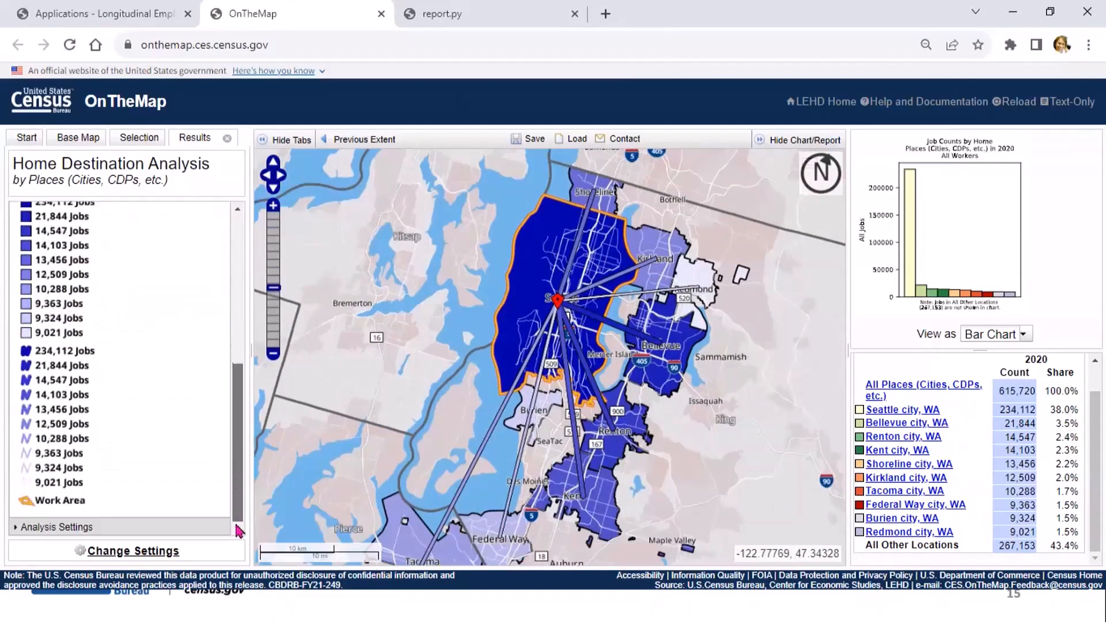
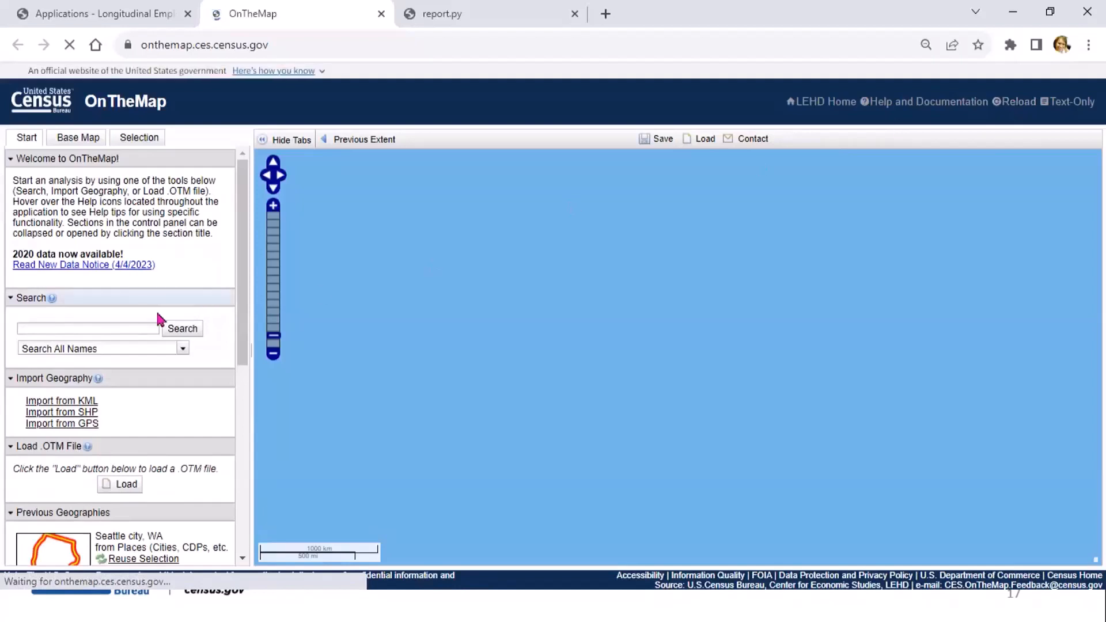
Step: Search all names for "houston" and select Houston city, TX as the area to analyze
left_click(118, 329)
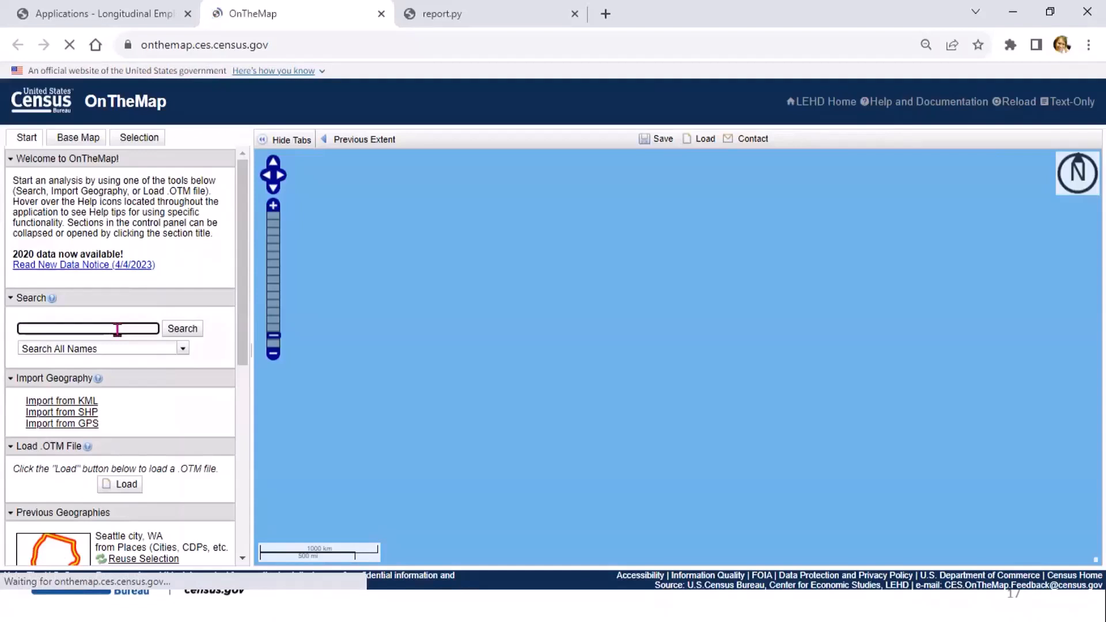
type("houston")
key("Return")
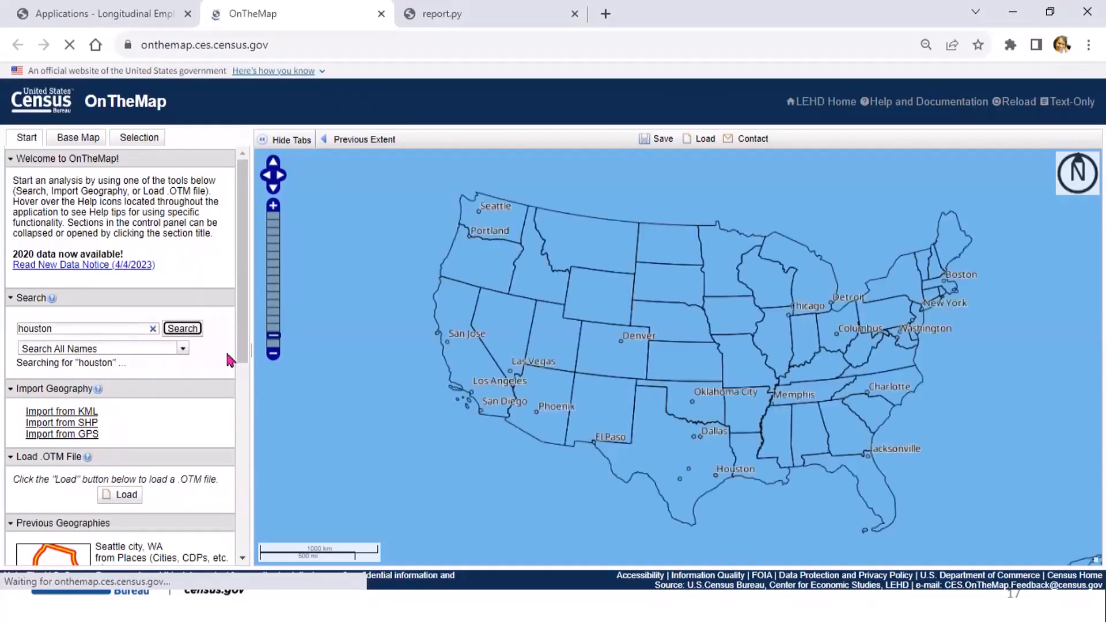
scroll(229, 377, "down", 1)
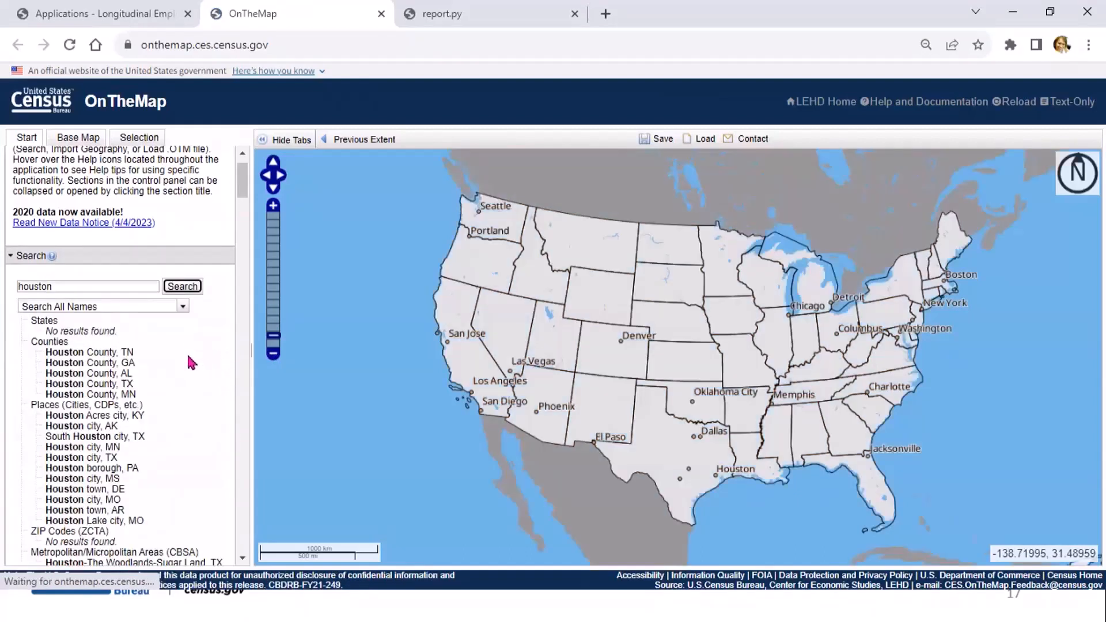
left_click(71, 464)
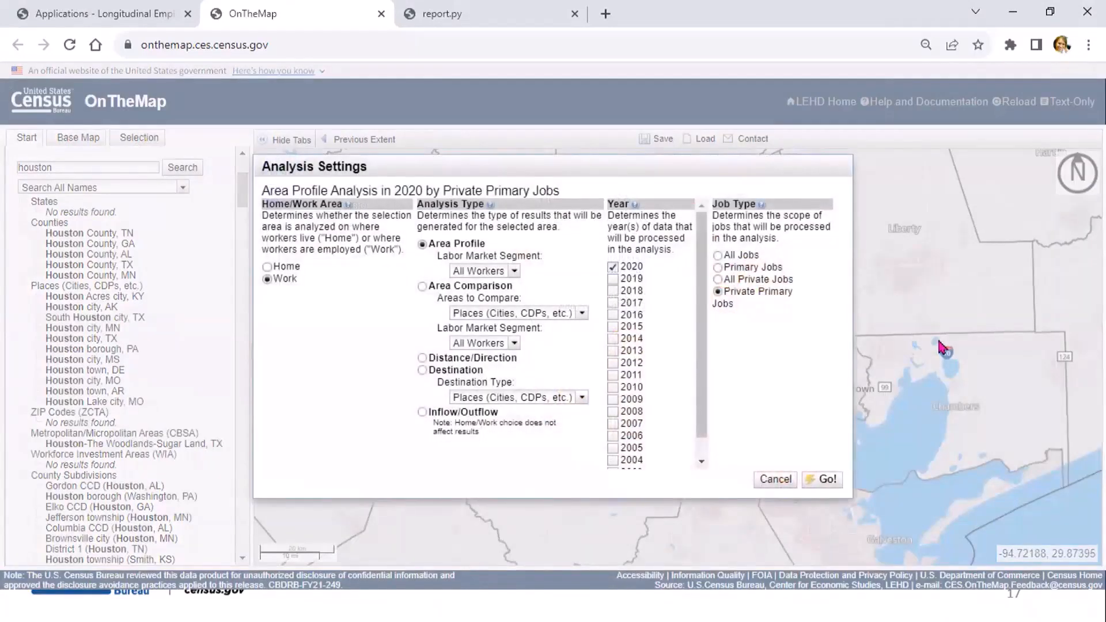
Step: Run an Inflow/Outflow analysis of Houston city, TX for All Jobs in 2020
left_click(422, 413)
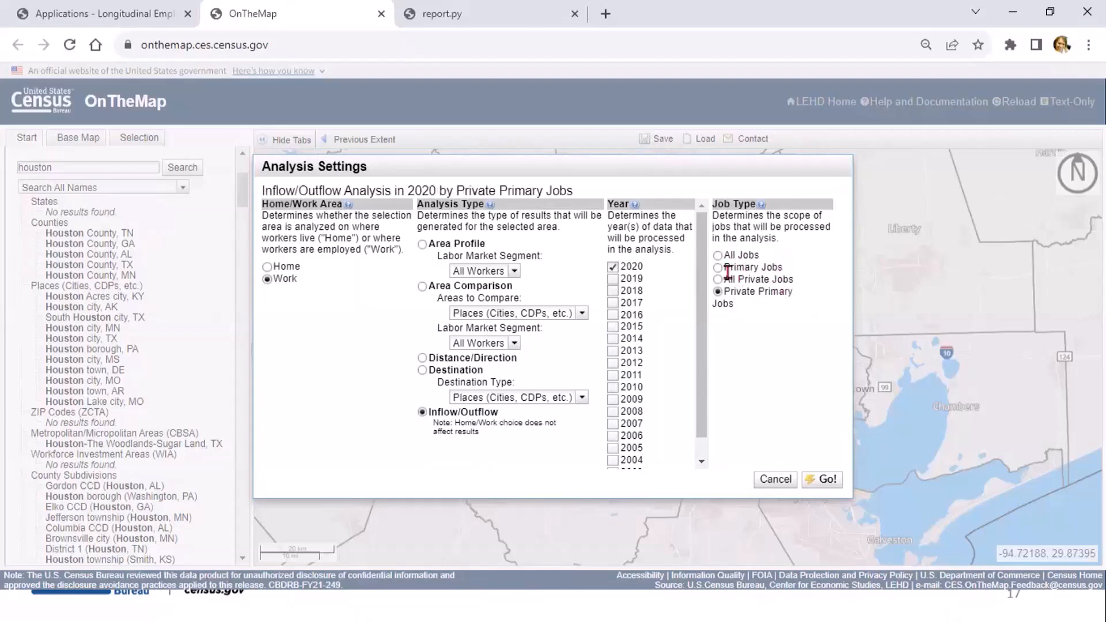
left_click(718, 255)
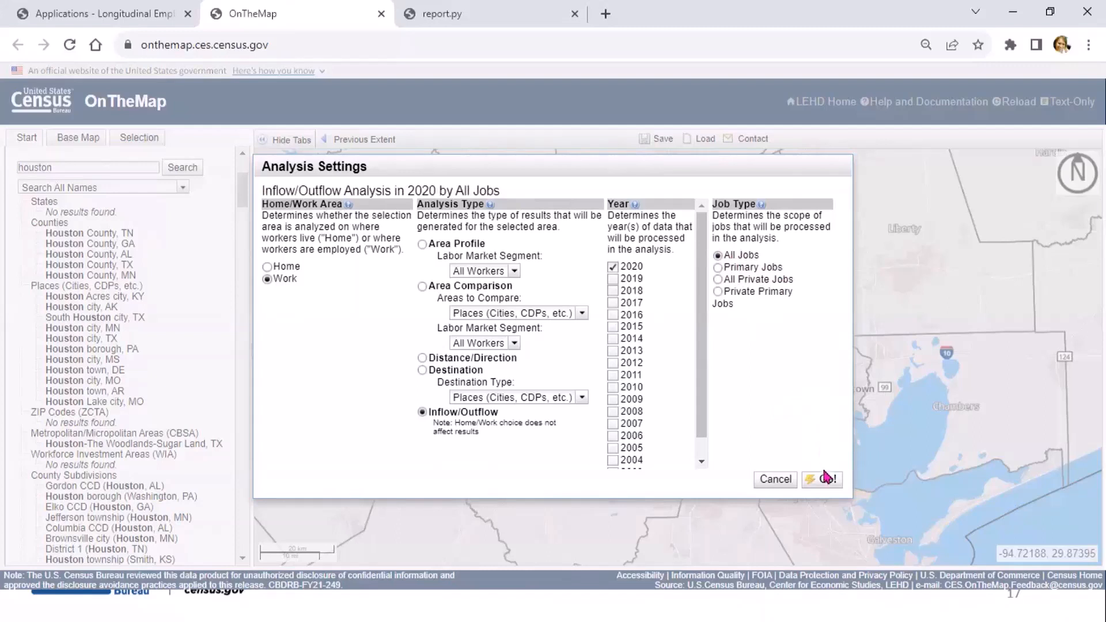
left_click(820, 484)
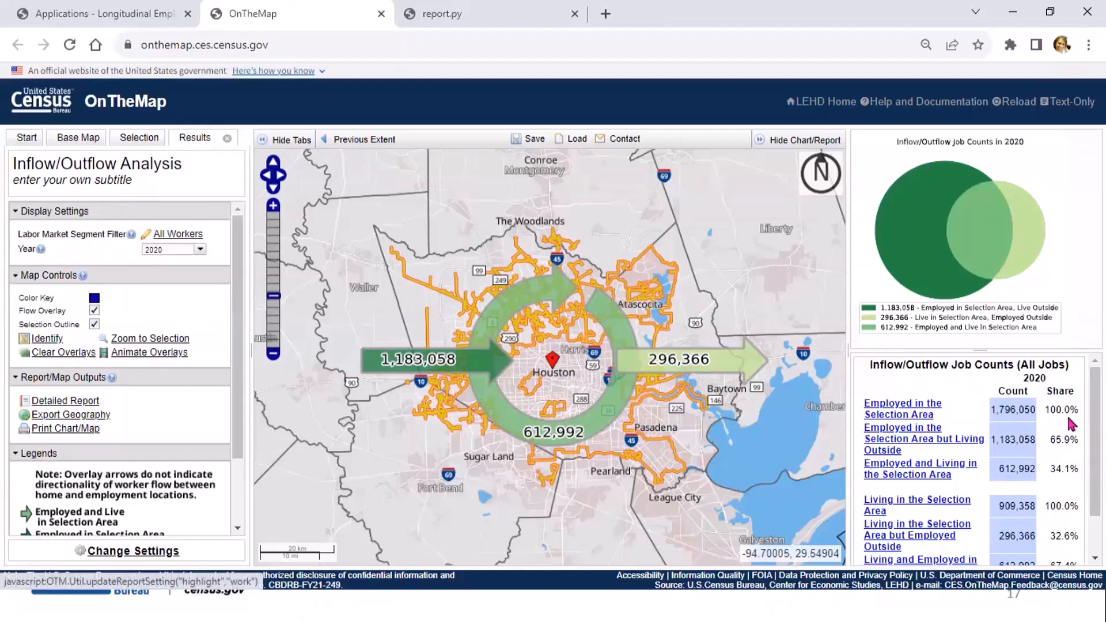
Step: Review the inflow/outflow job counts, highlighting Employed in the Selection Area and Living in the Selection Area
scroll(1096, 427, "down", 1)
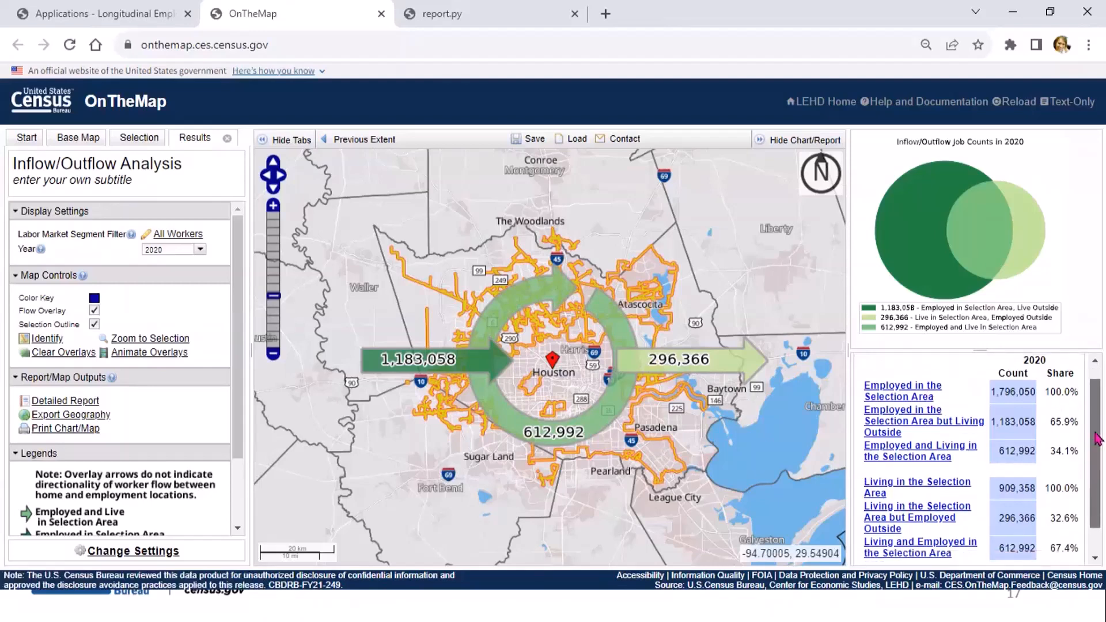
left_click(904, 397)
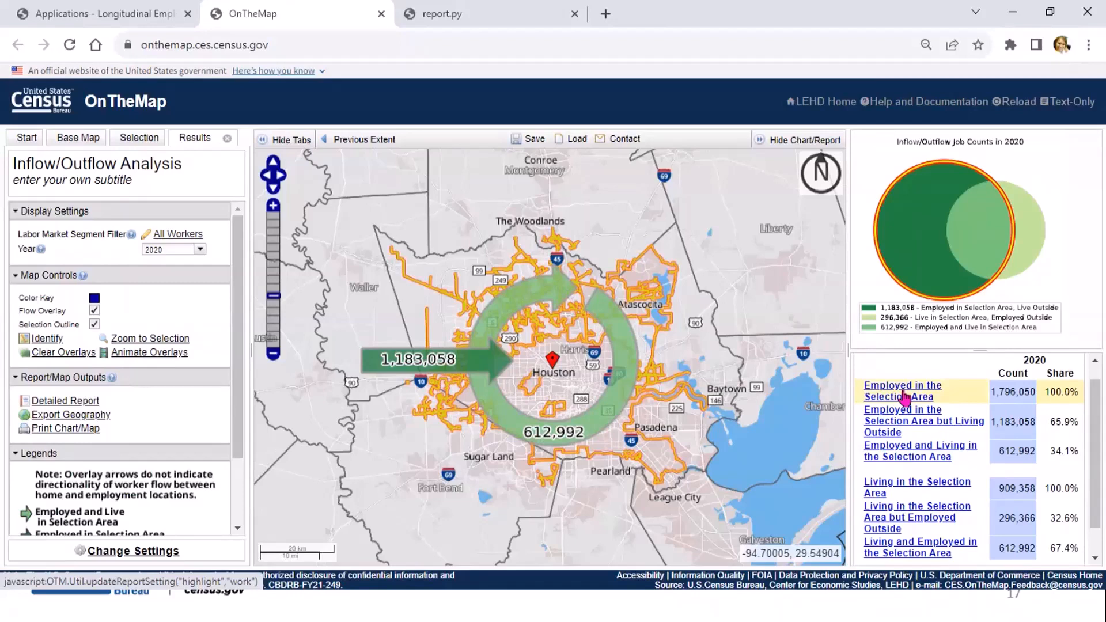
left_click(916, 488)
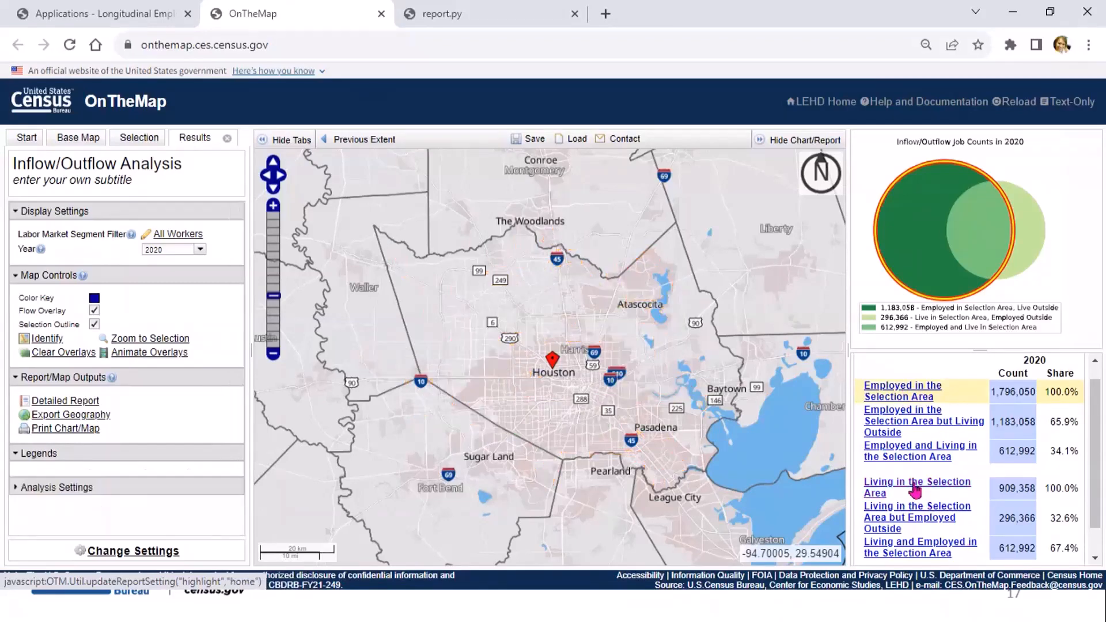
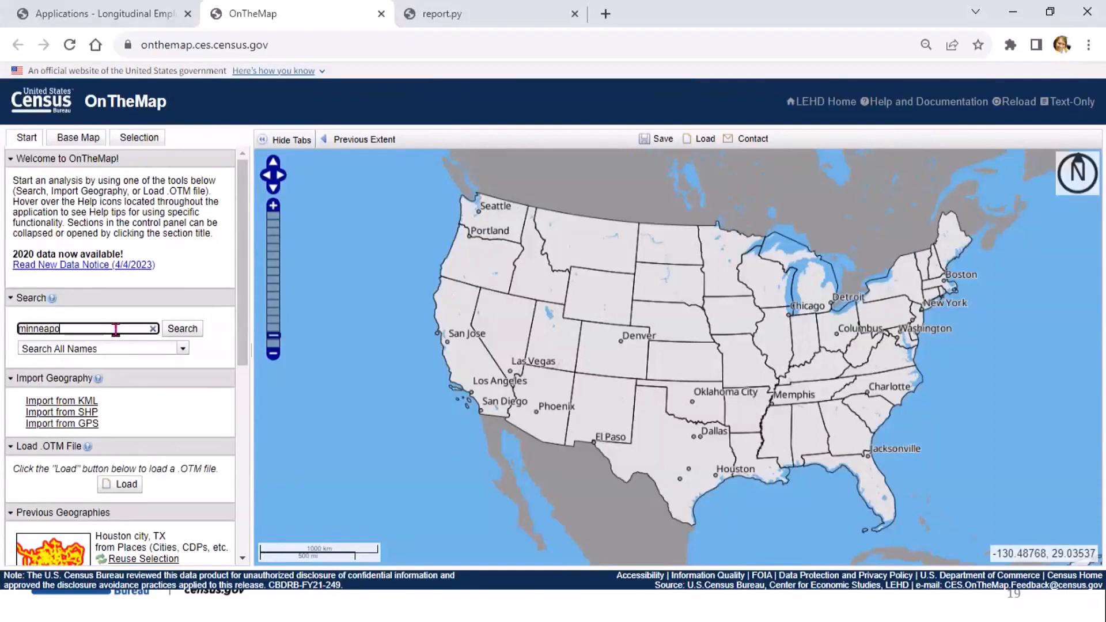
Step: Search all names for "minneapolis" and select Minneapolis city, MN from the places
type("lis")
left_click(178, 330)
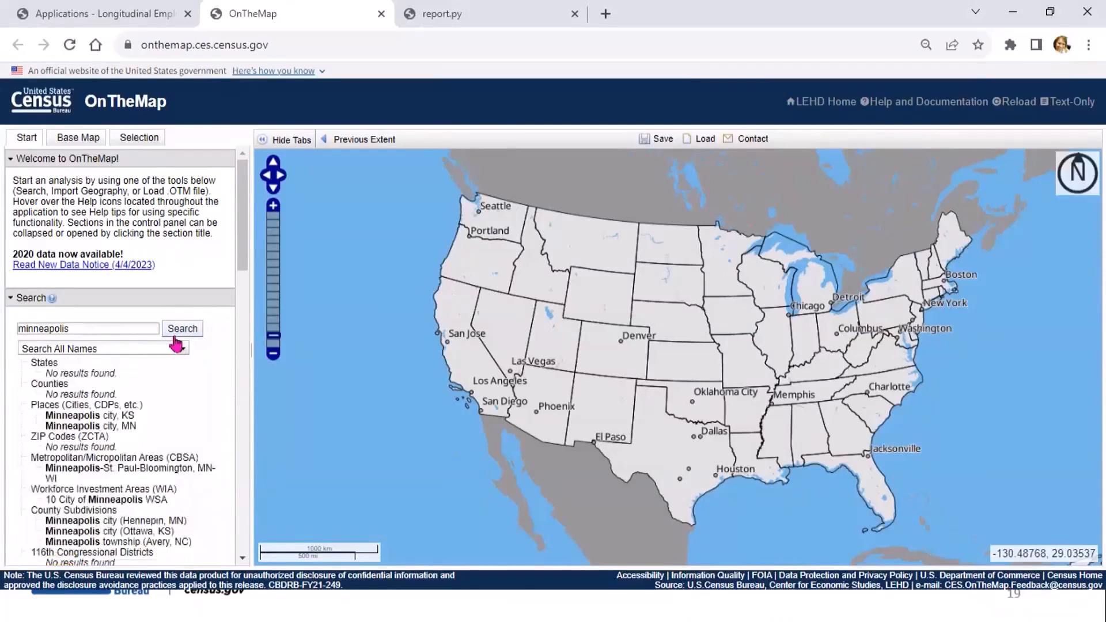
left_click_drag(246, 262, 242, 309)
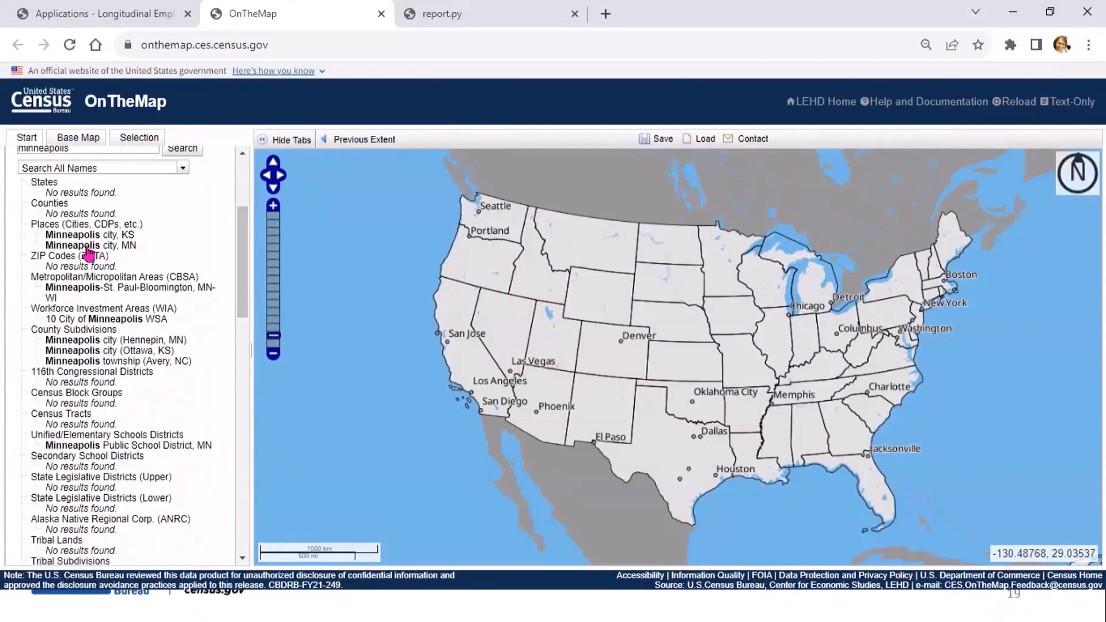
left_click(88, 247)
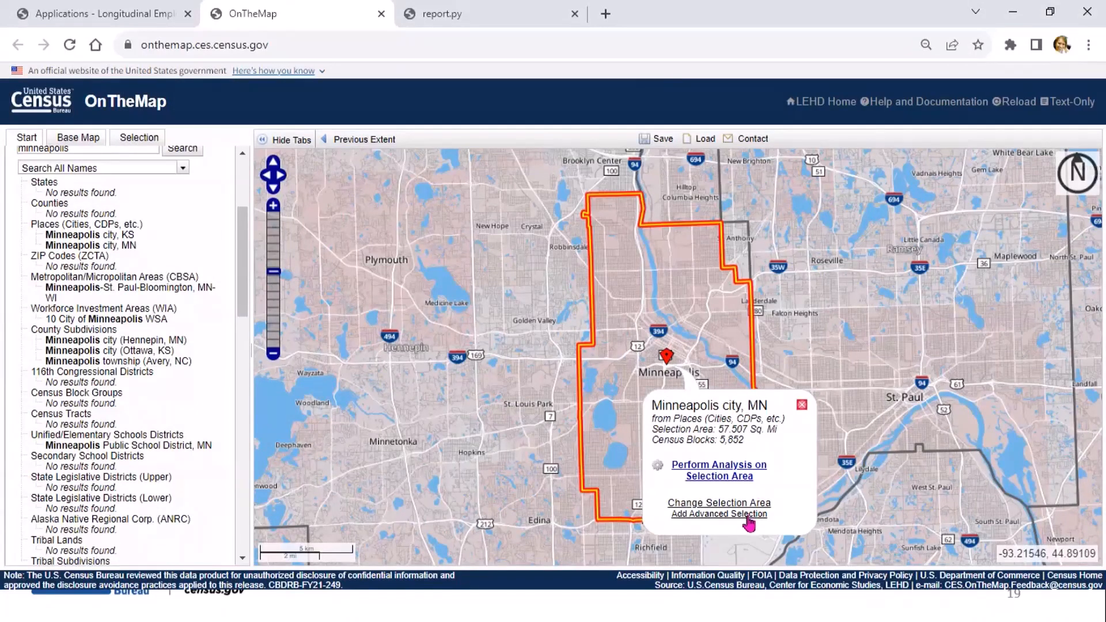
Step: Start an advanced selection, draw a point at St. Paul, and set the added layer selection to Places (Cities, CDPs, etc.)
left_click(749, 514)
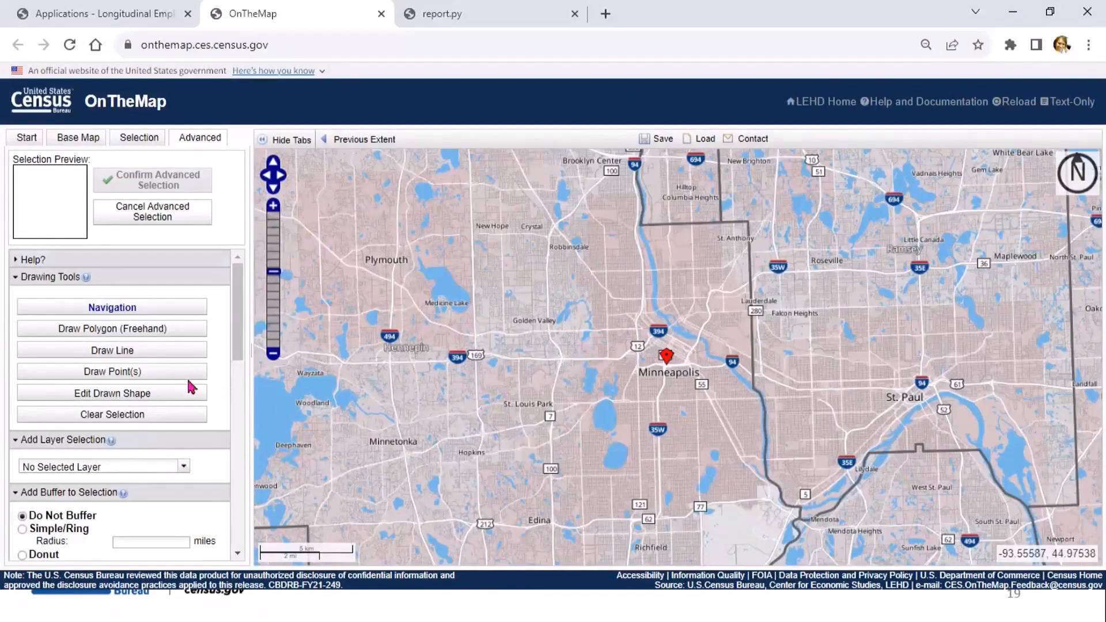
left_click(120, 379)
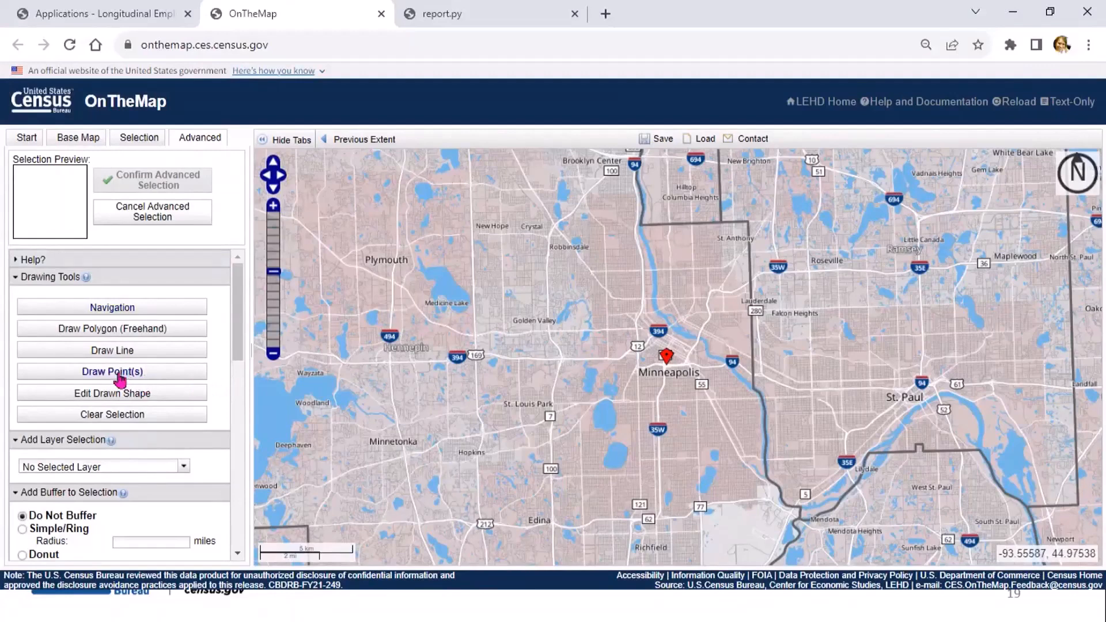
left_click(899, 394)
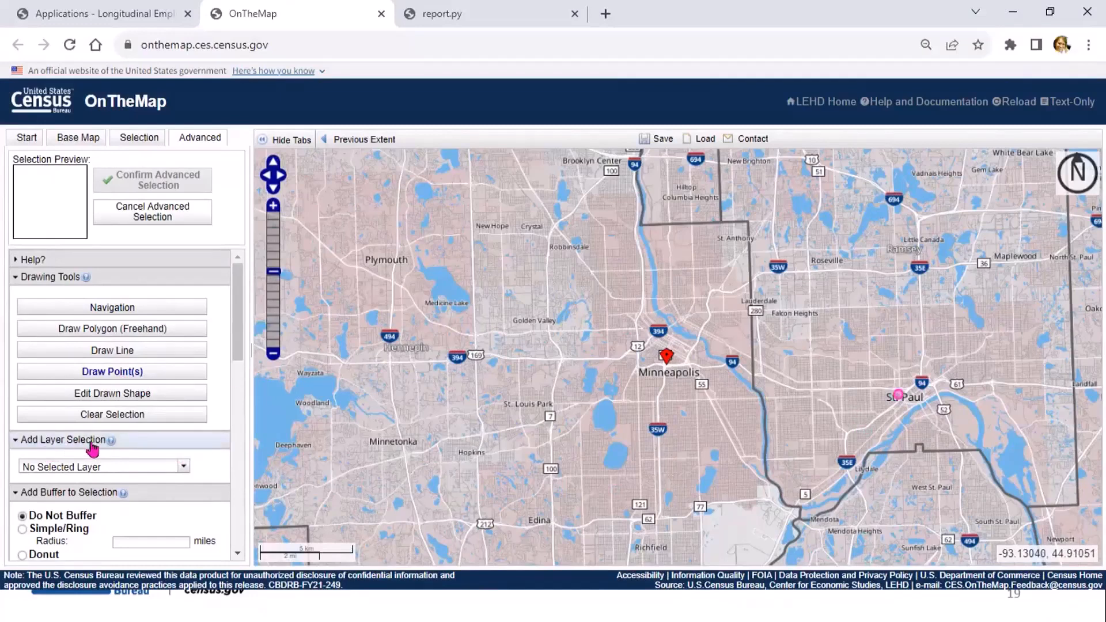
left_click(183, 468)
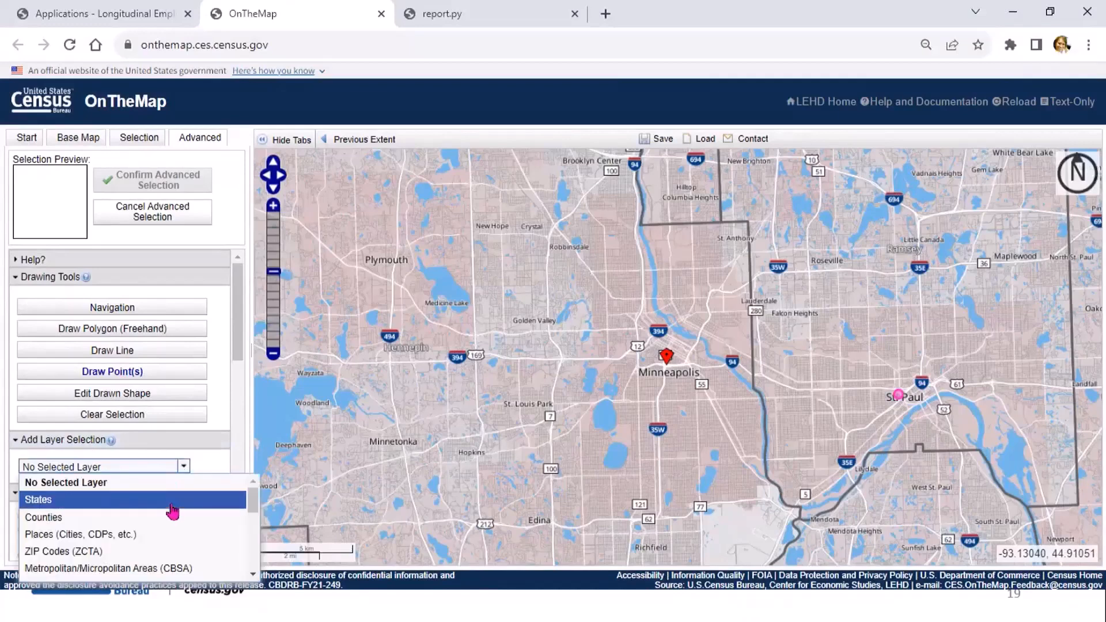
left_click(166, 535)
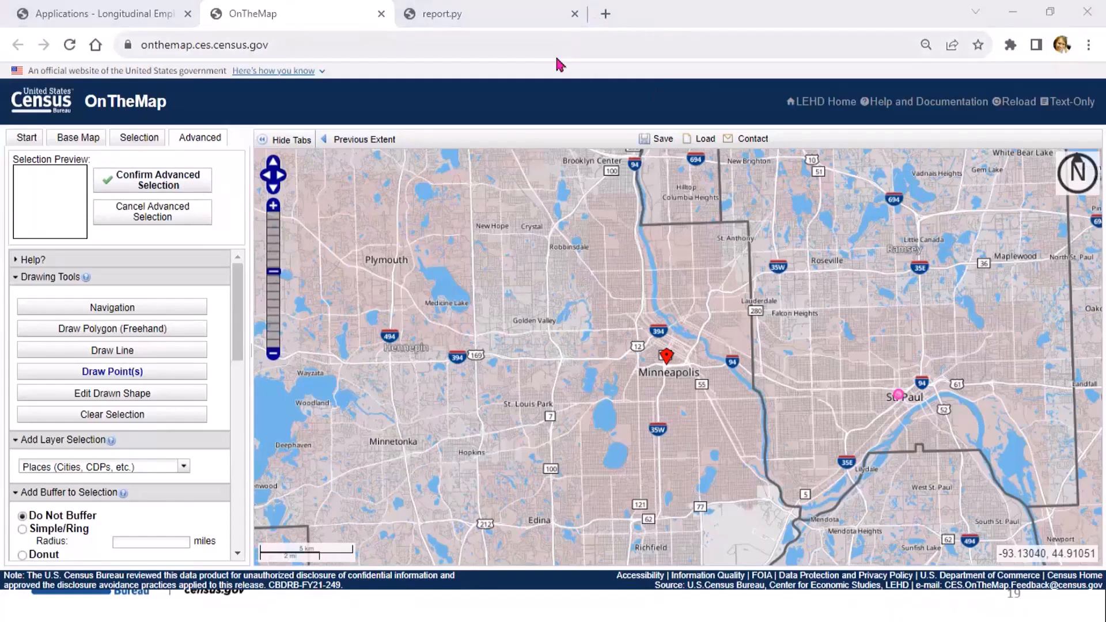
Step: Confirm St. Paul city as the advanced selection and run a Paired Area Analysis for 2020 Primary Jobs, then review its job counts
left_click(184, 181)
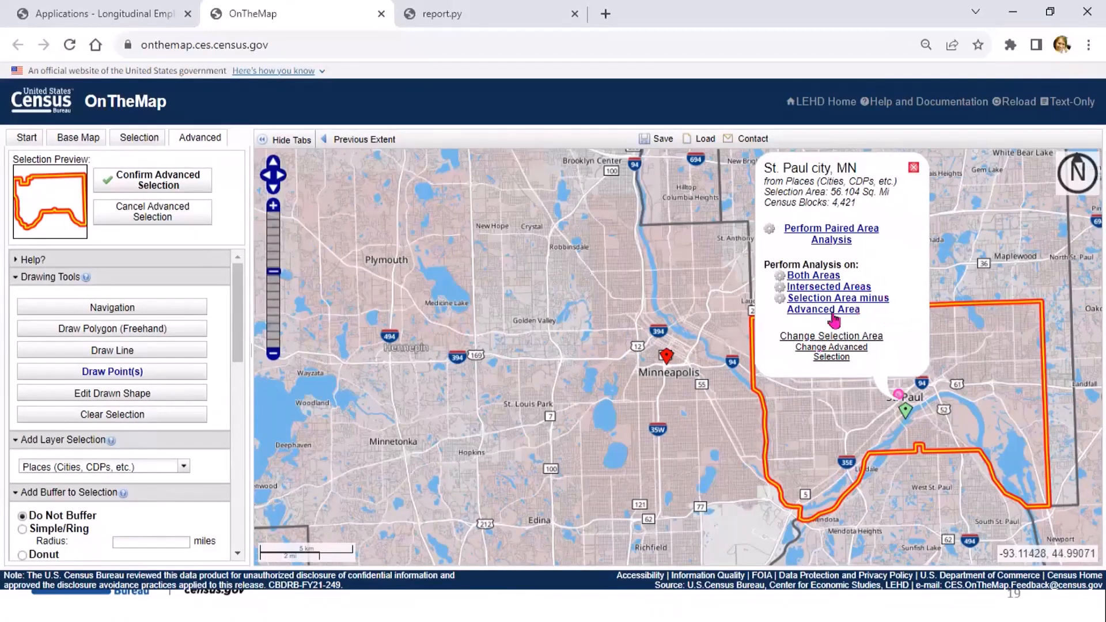
left_click(833, 235)
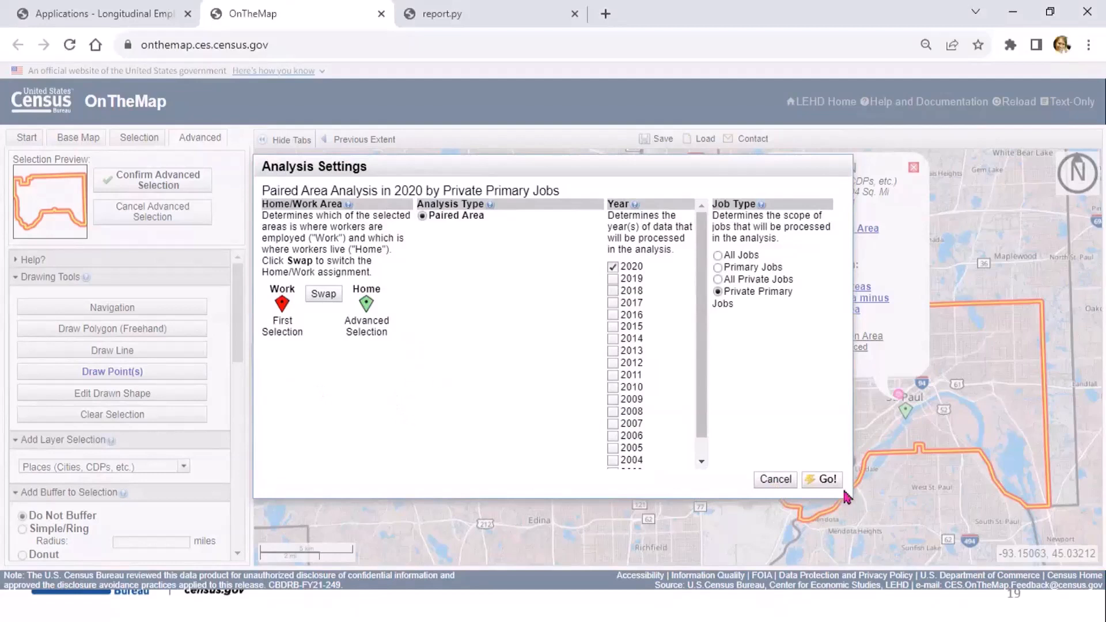
left_click(718, 268)
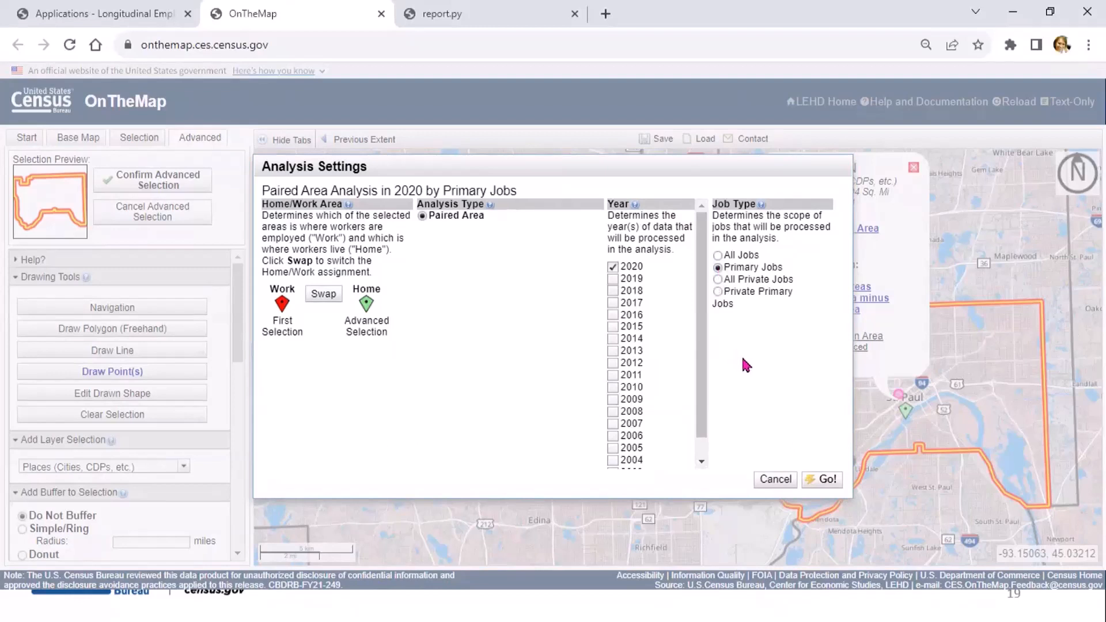
left_click(828, 480)
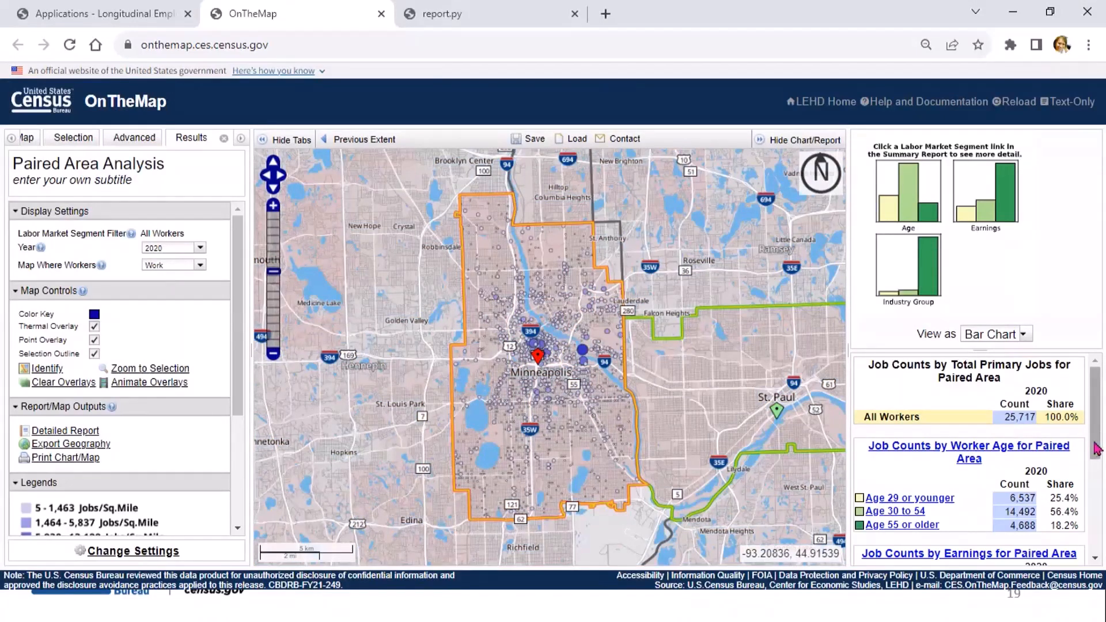
left_click_drag(1095, 448, 1104, 510)
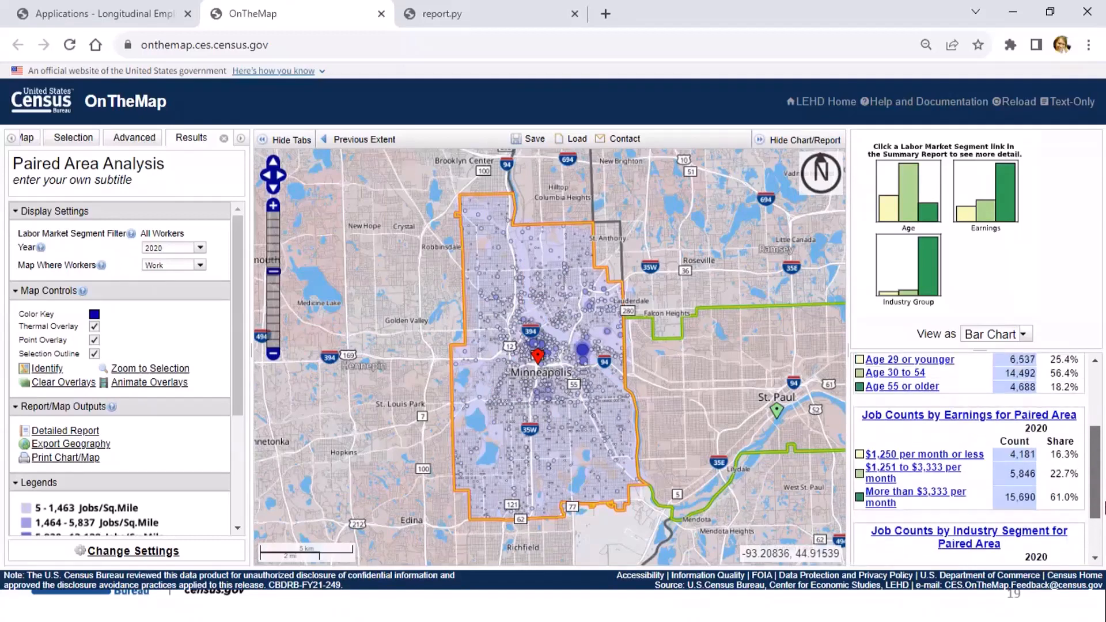
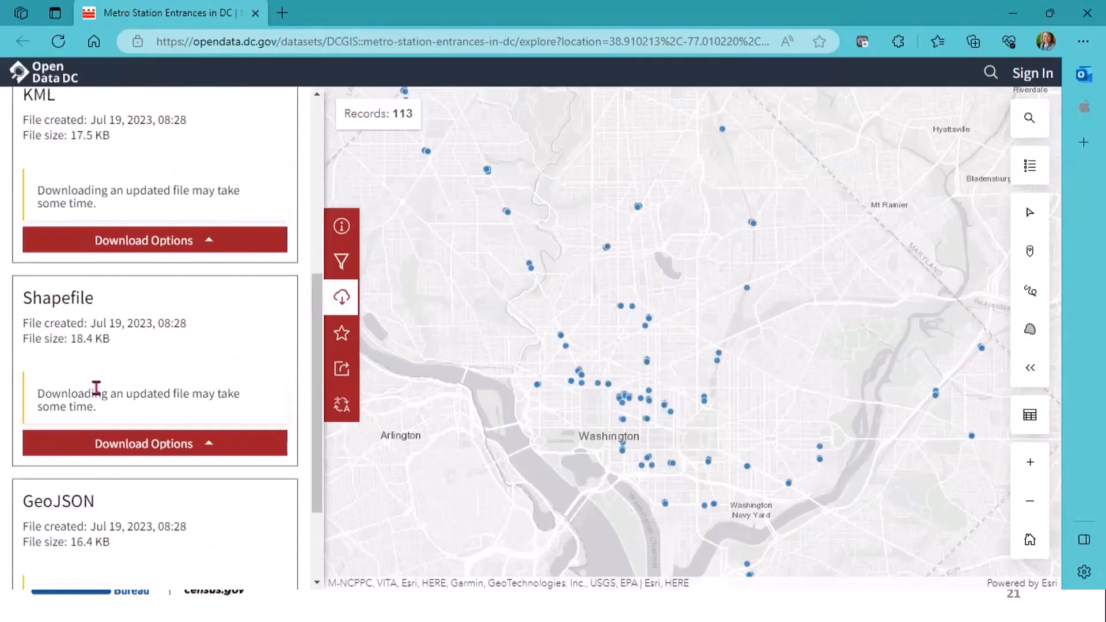
Step: Download the previously generated shapefile of Metro Station Entrances in DC from Open Data DC and switch back to OnTheMap
left_click(142, 450)
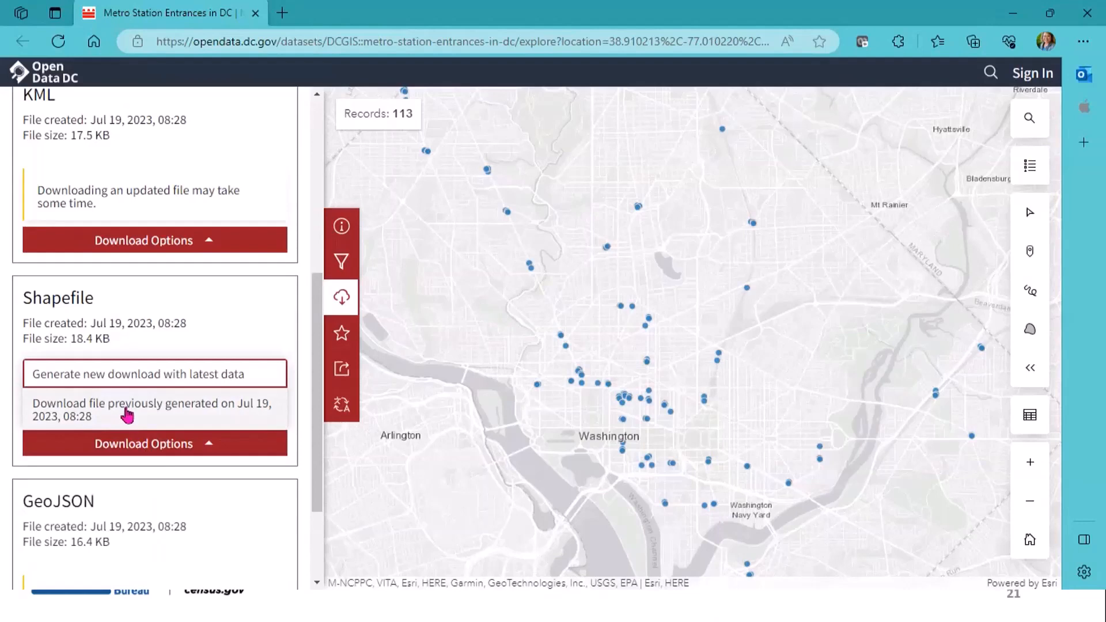
left_click(125, 410)
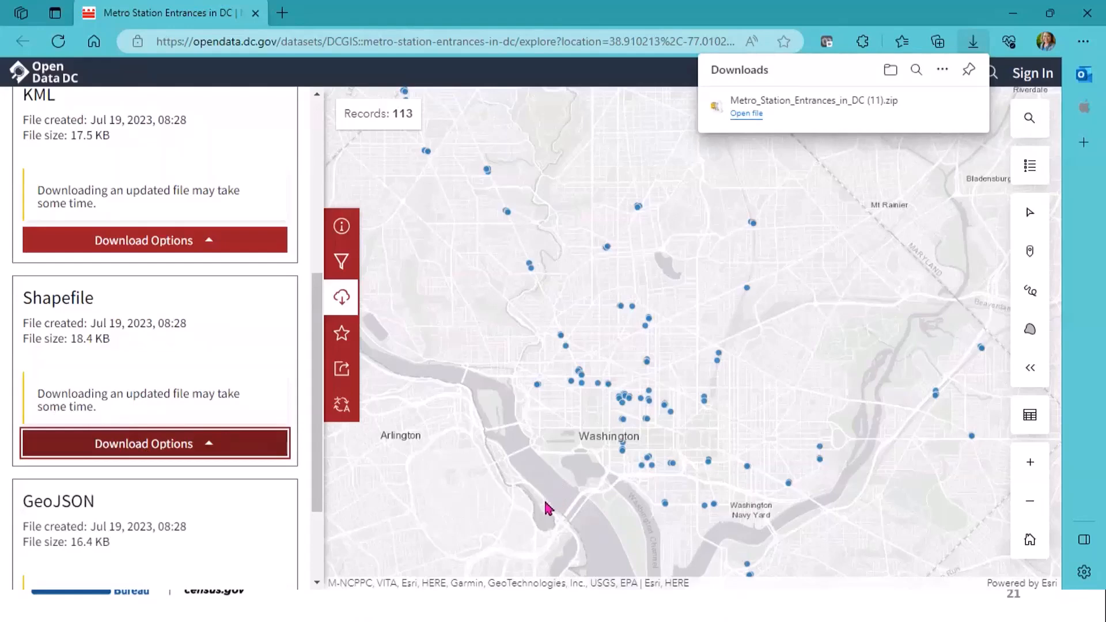
key("alt+Tab")
key("alt+Tab")
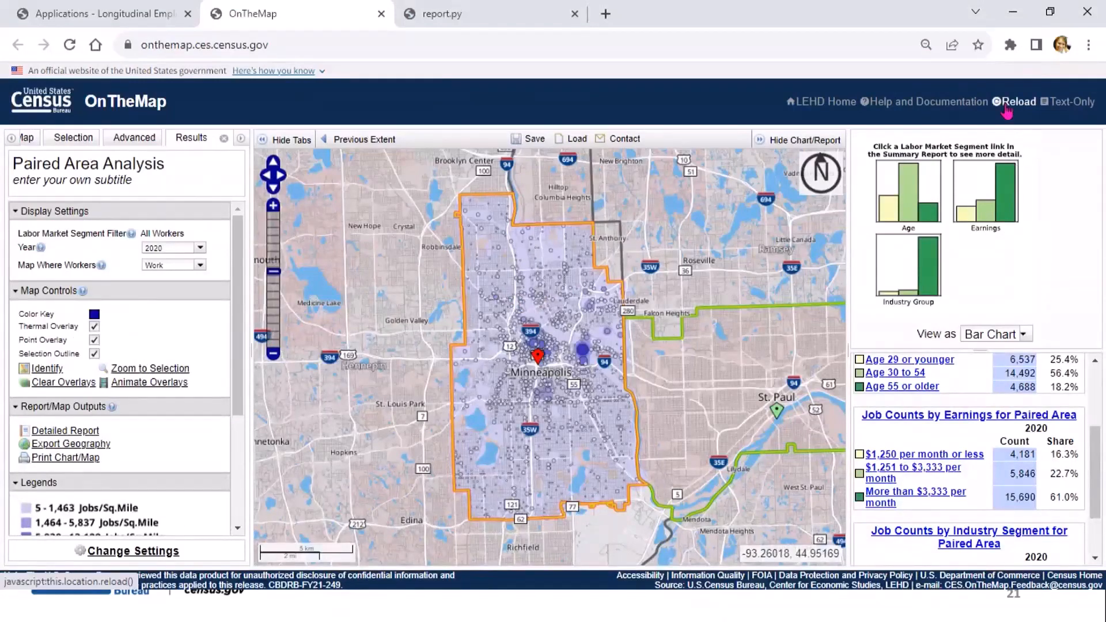
Step: Reload OnTheMap and import the shapefile archive Metro_Station_Entrances_in_DC (11).zip
left_click(1005, 109)
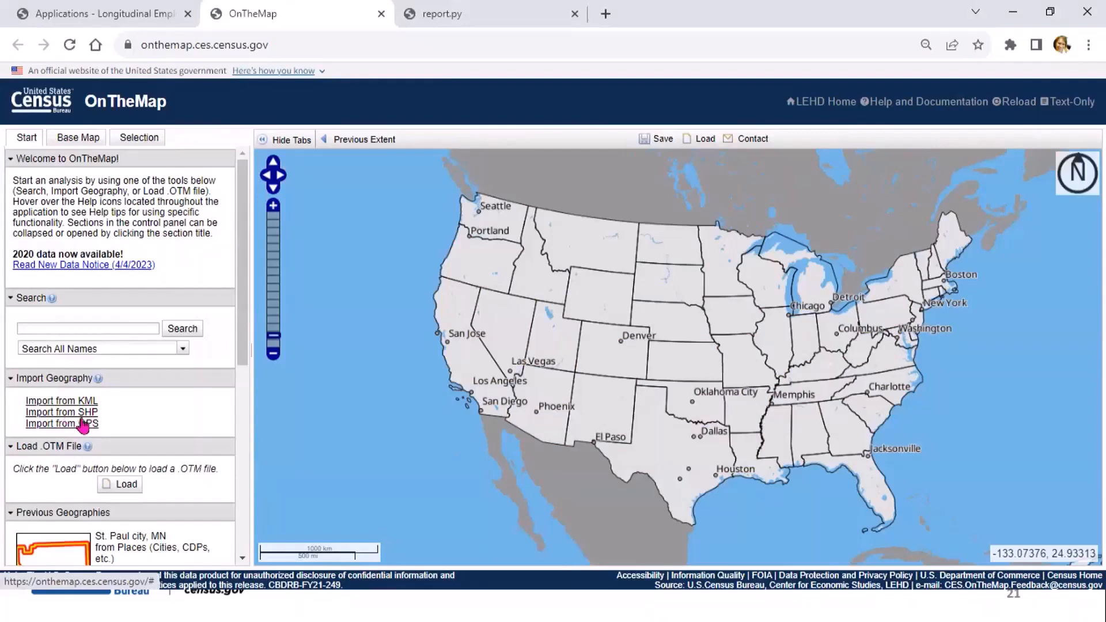
left_click(82, 420)
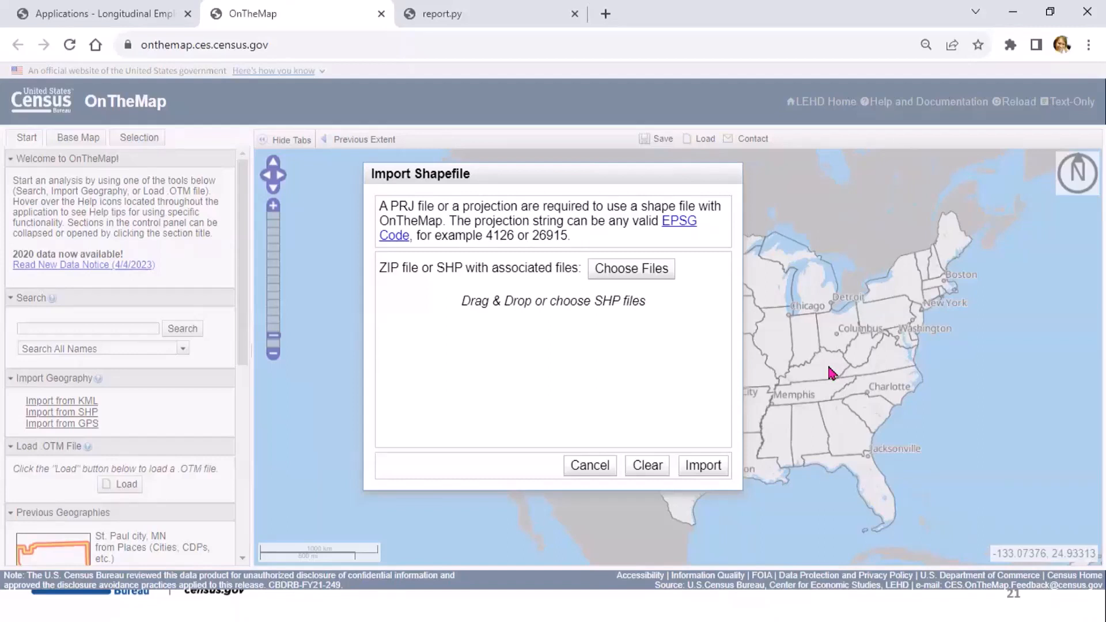
left_click(663, 273)
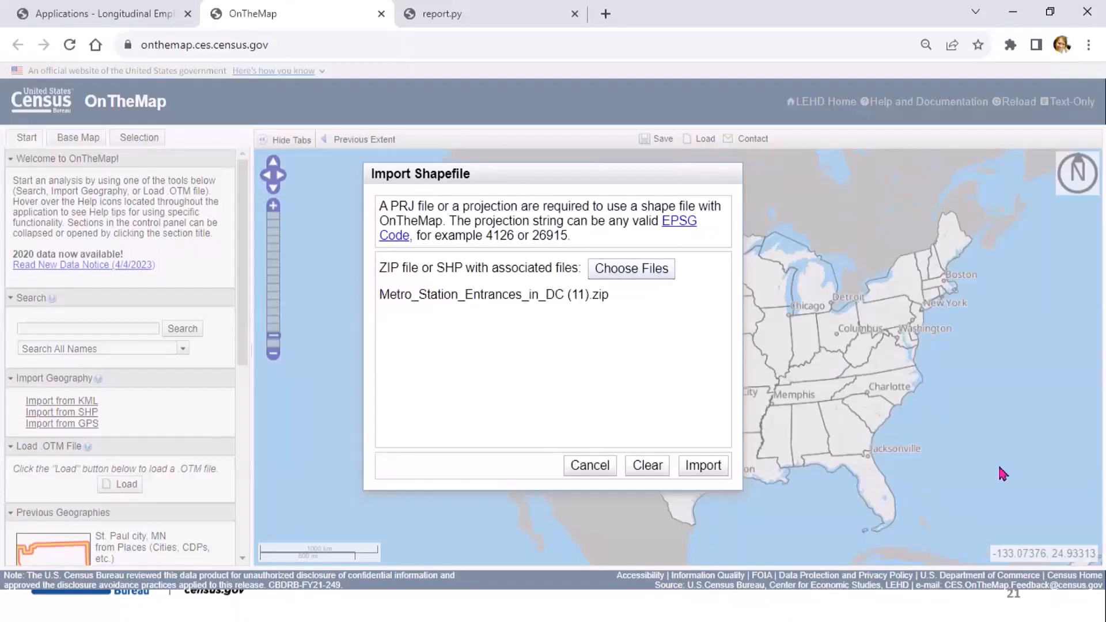
left_click(703, 467)
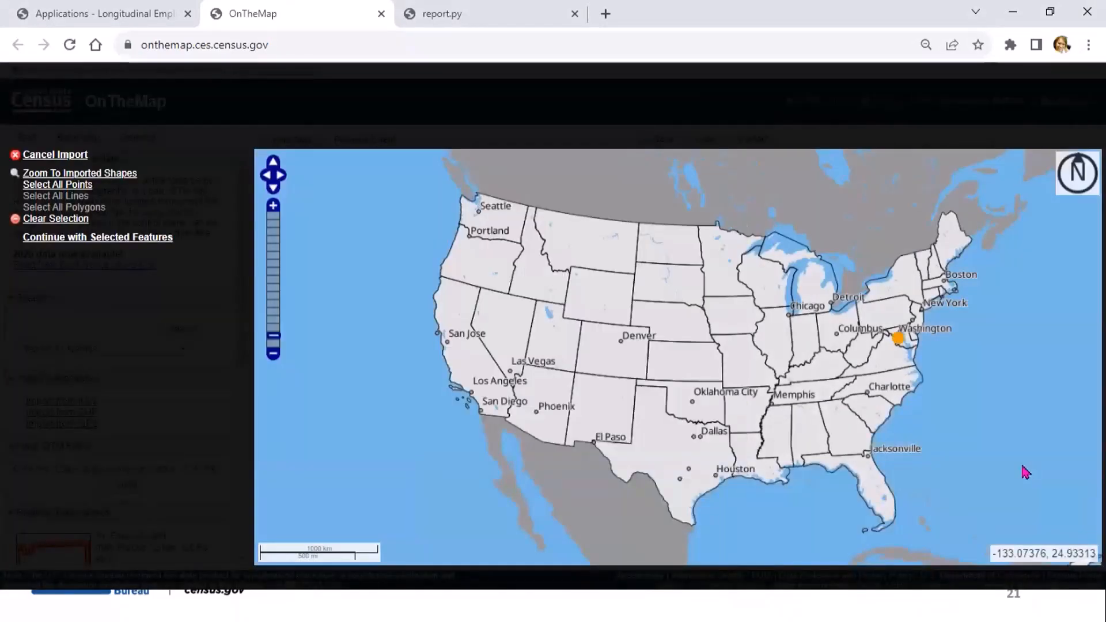
Step: Zoom to the imported shapes, select all the station entrance points, and continue with the selected features
left_click(120, 180)
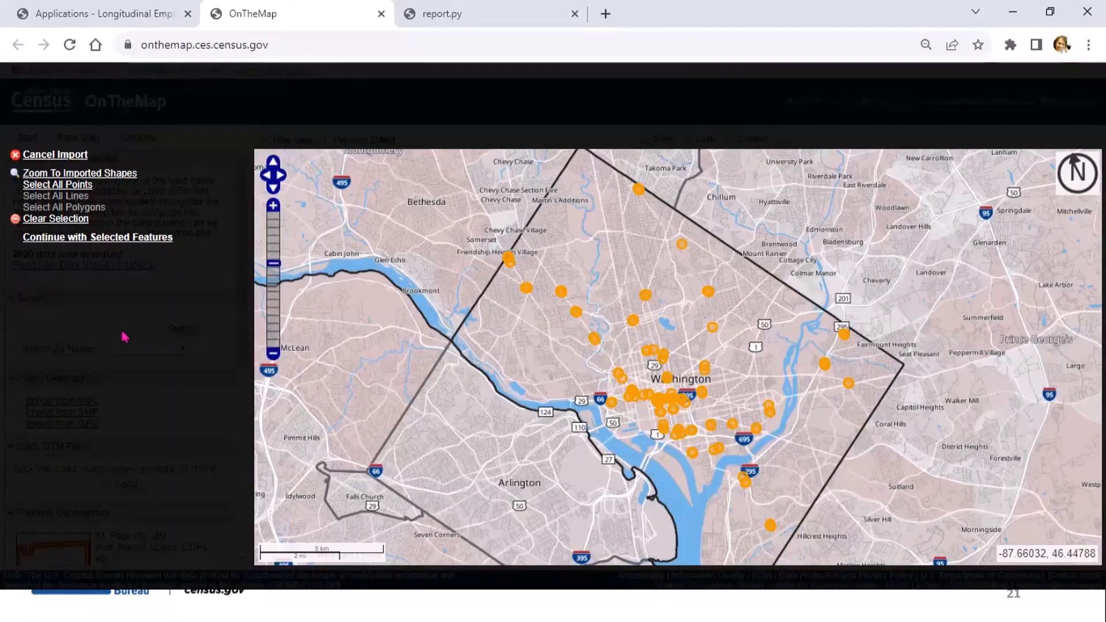
left_click(69, 189)
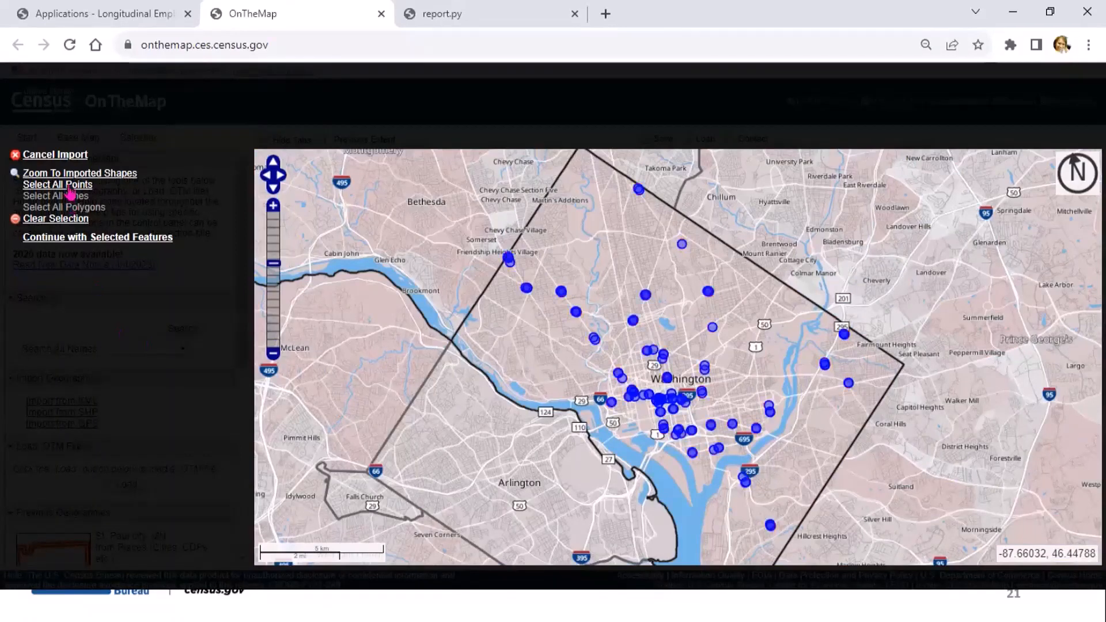
left_click(79, 237)
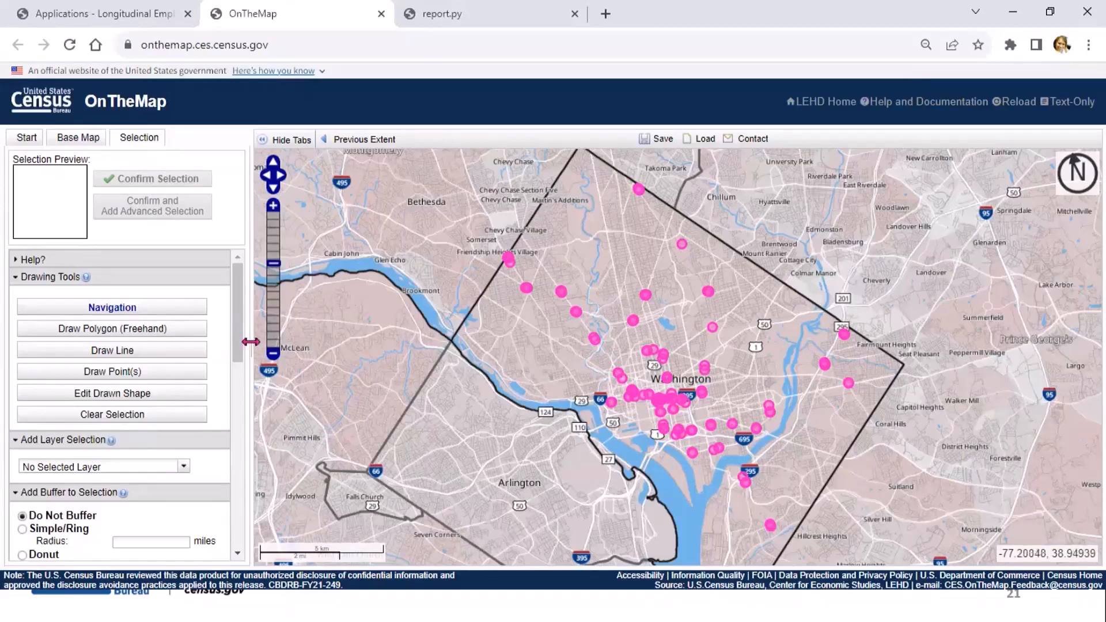
Step: Add a Simple/Ring buffer with a 0.25 mile radius around the station entrance points and confirm the selection
scroll(241, 357, "down", 2)
left_click_drag(241, 357, 231, 408)
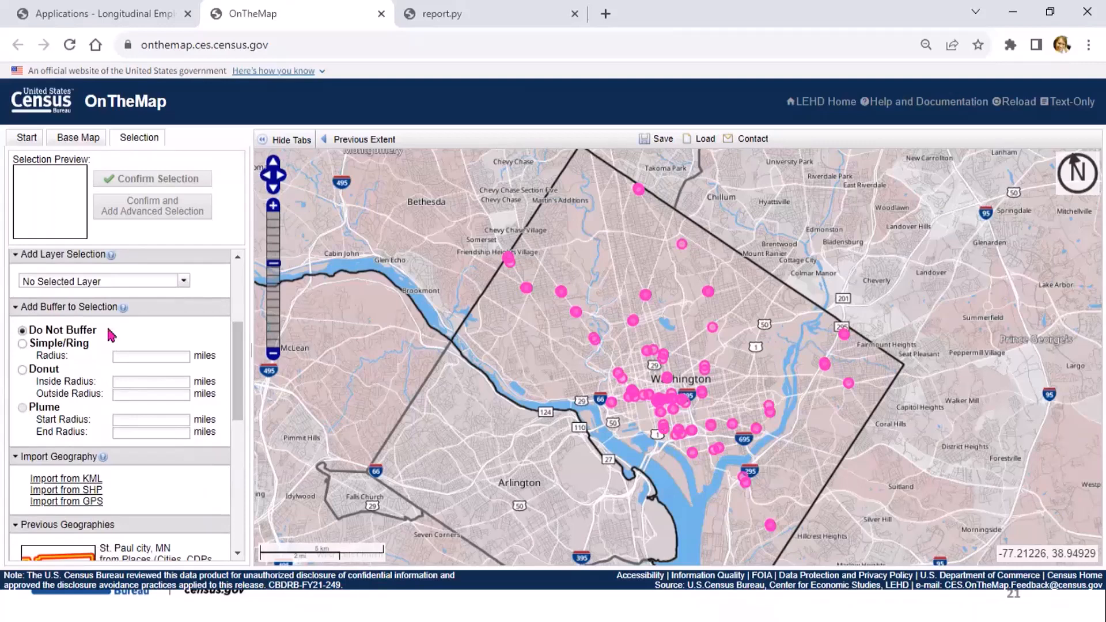
left_click(22, 344)
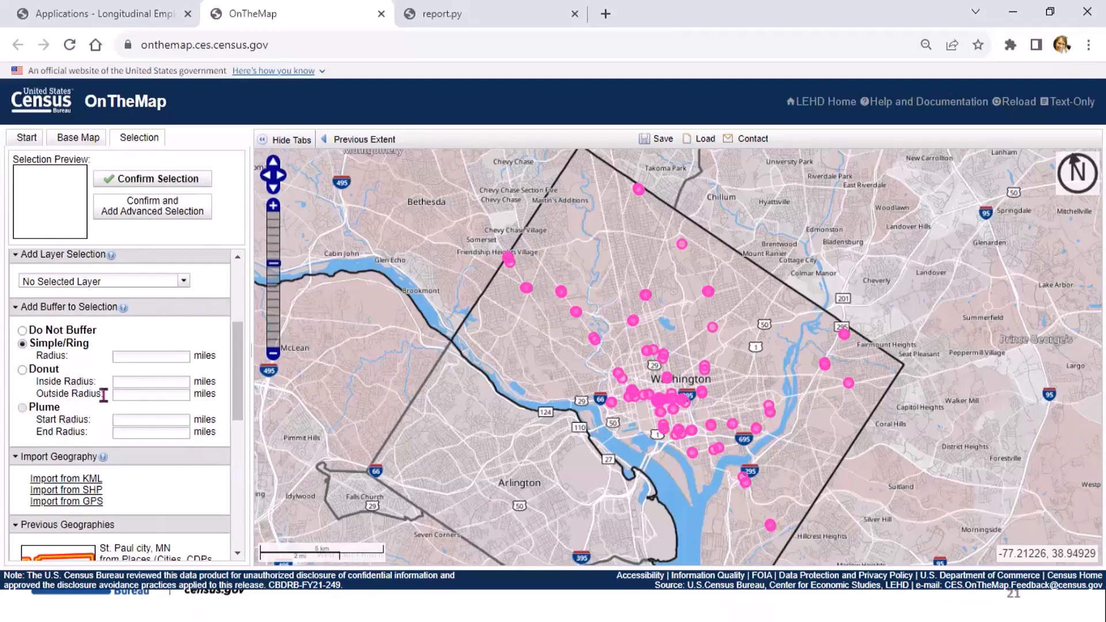
left_click(129, 357)
type("25")
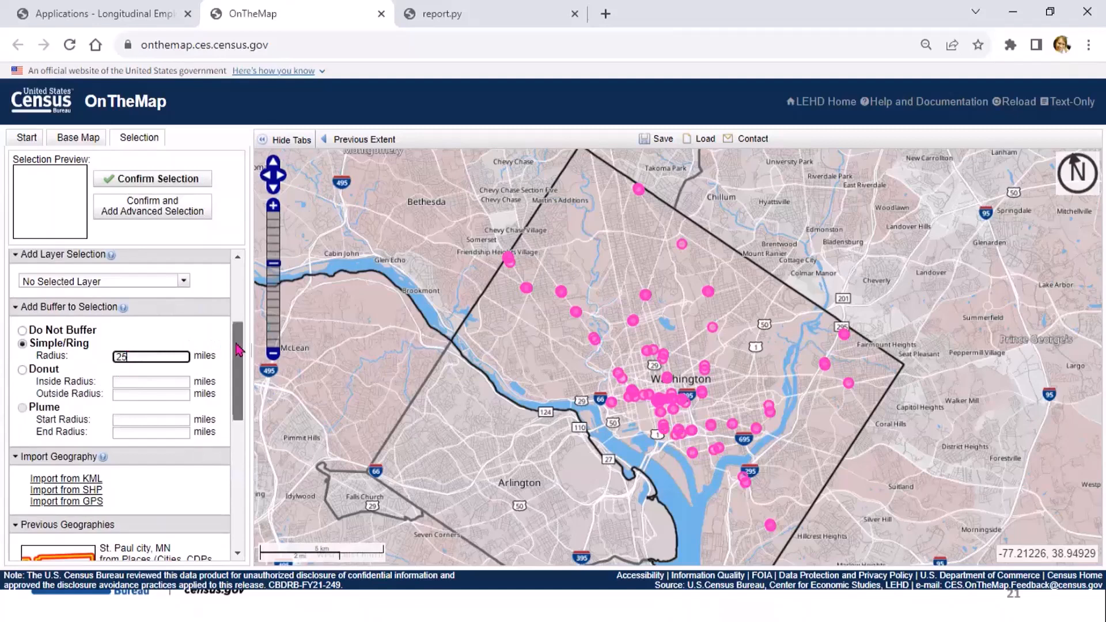
left_click_drag(238, 341, 238, 342)
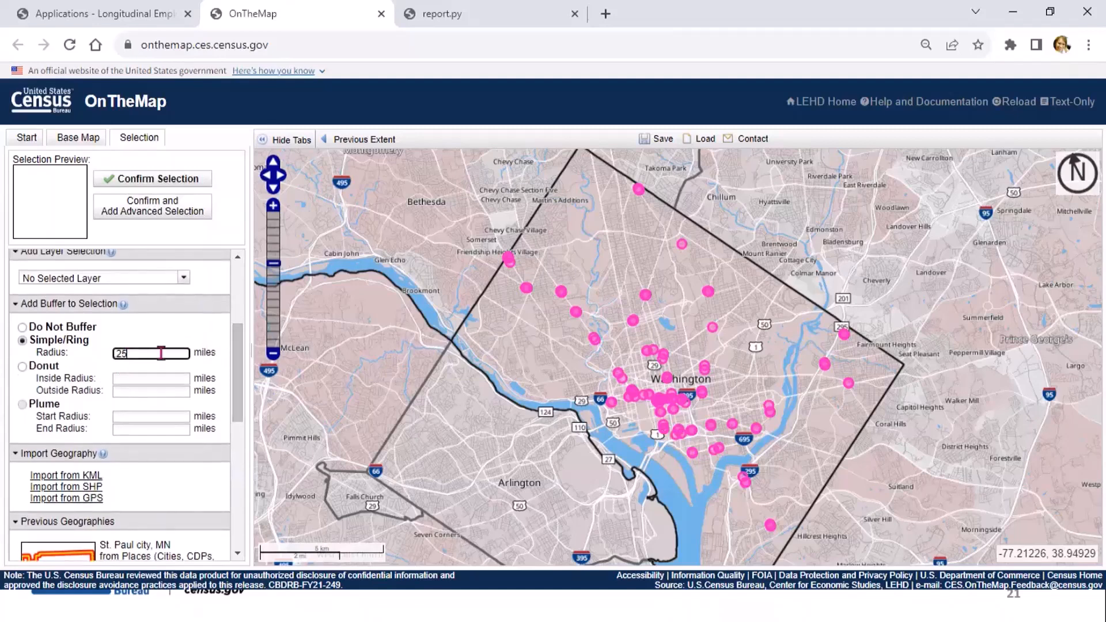
left_click(157, 185)
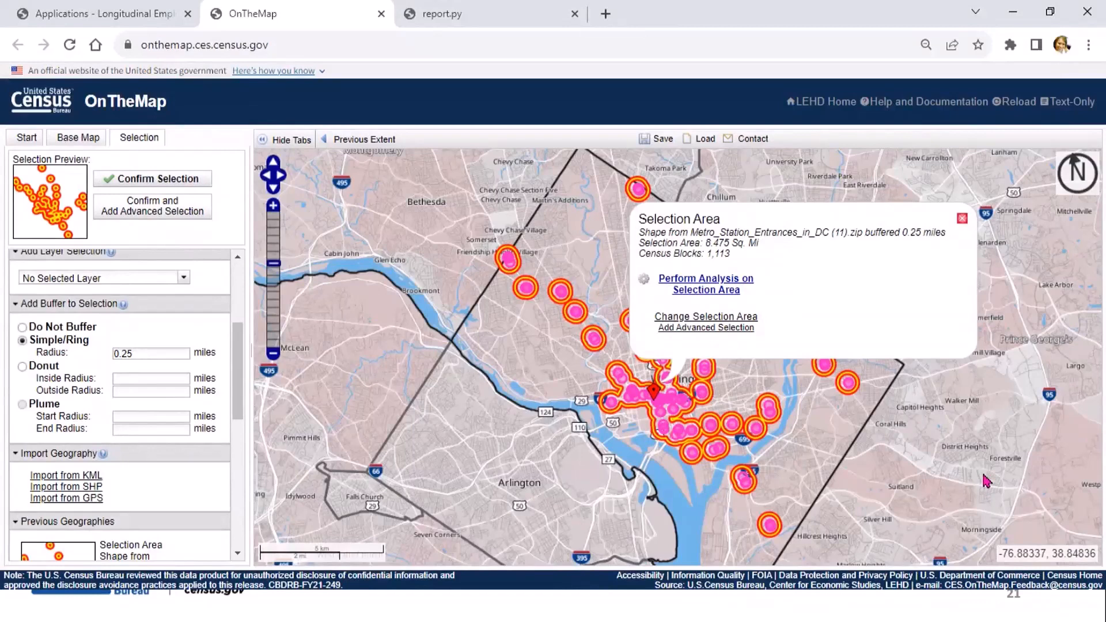
Step: Run a Home Area Profile analysis on the buffered selection area for All Workers and All Jobs in 2020
left_click(733, 288)
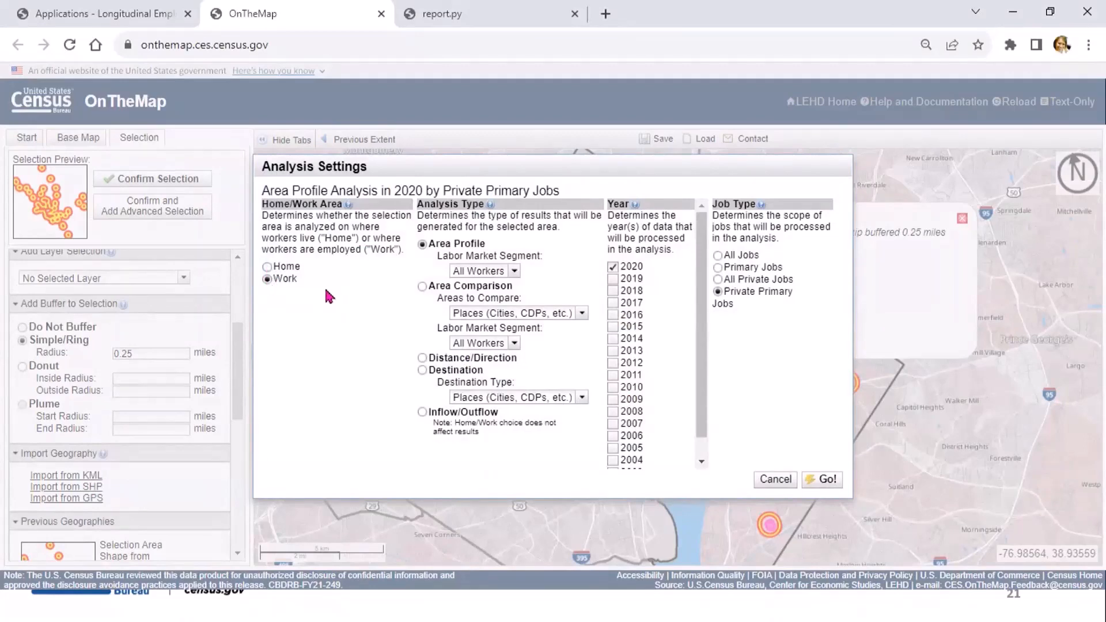
left_click(268, 267)
left_click(718, 255)
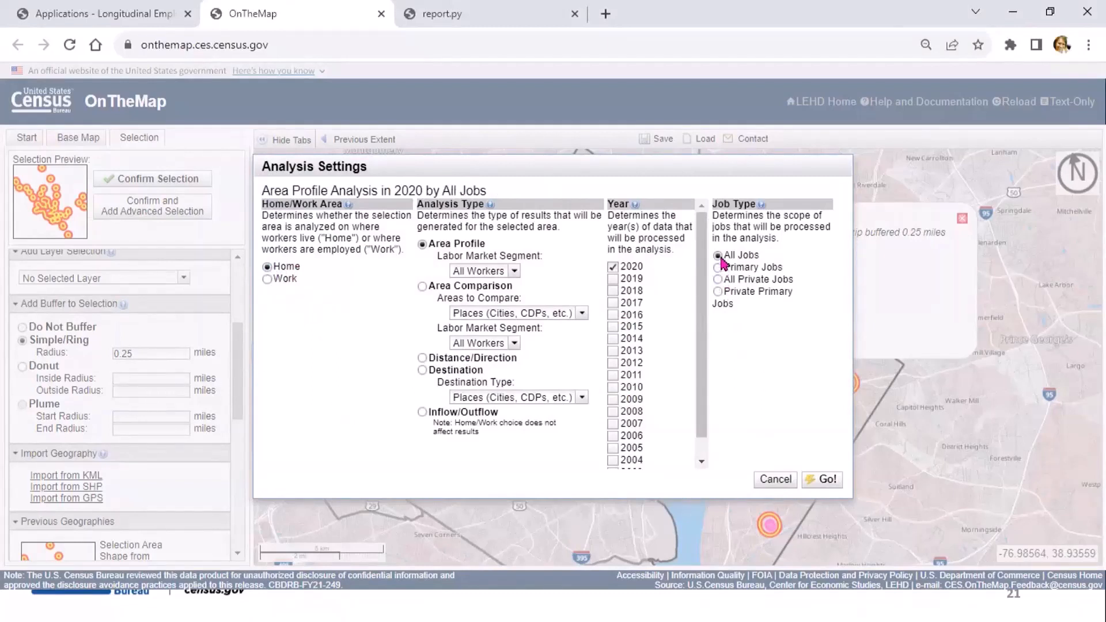
left_click(825, 482)
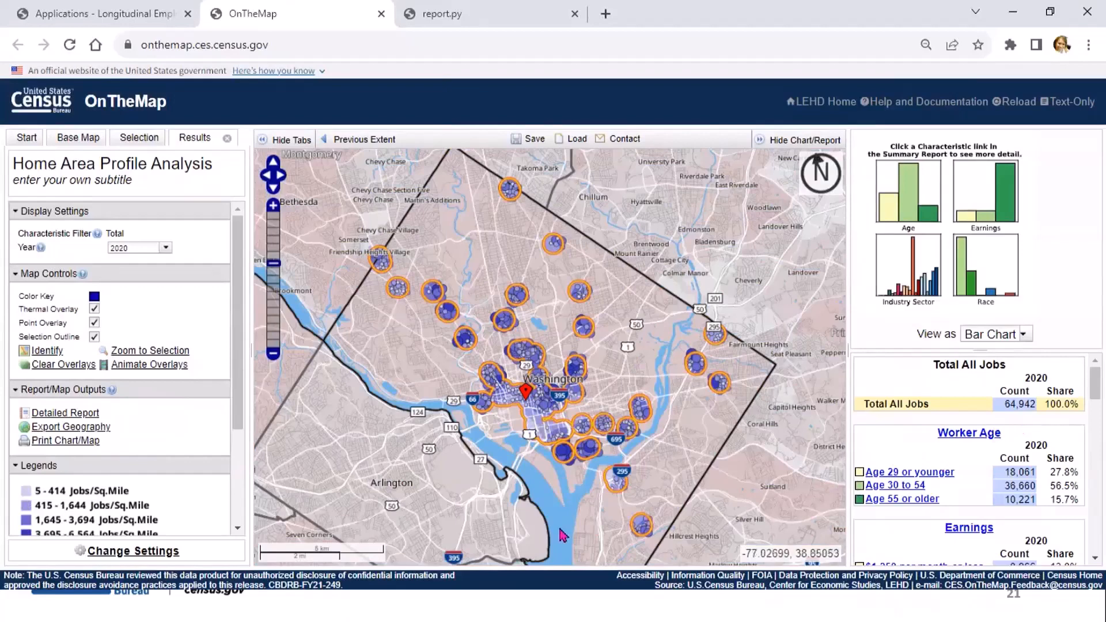
Step: Rerun the Area Profile analysis with the area set to Work and review the report through Worker Sex
left_click(155, 553)
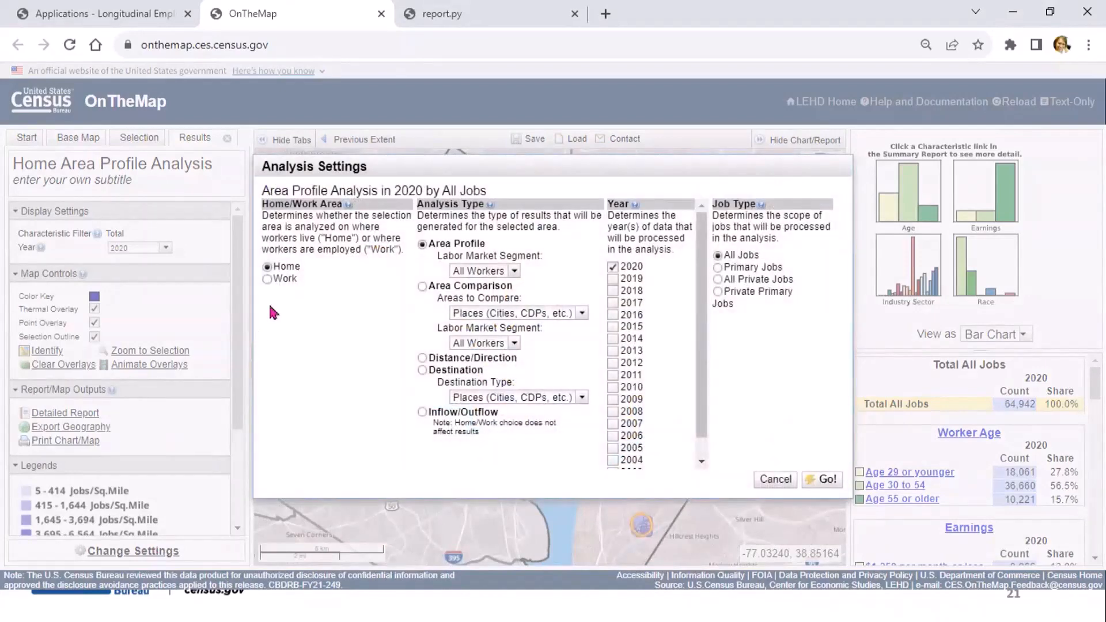
left_click(267, 279)
left_click(822, 482)
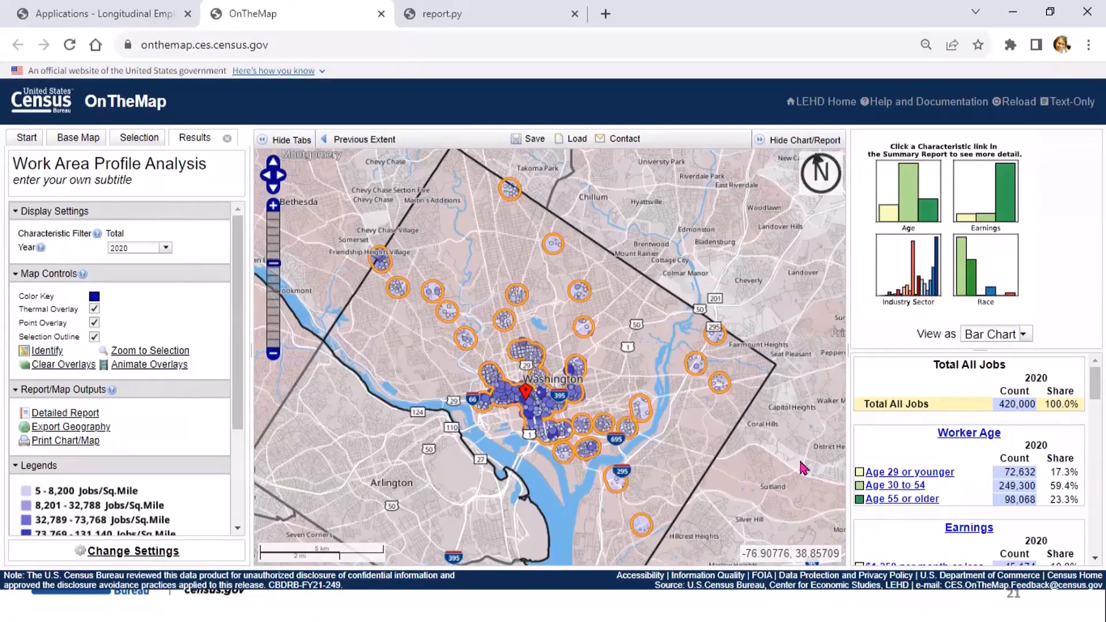
left_click_drag(1096, 383, 1100, 434)
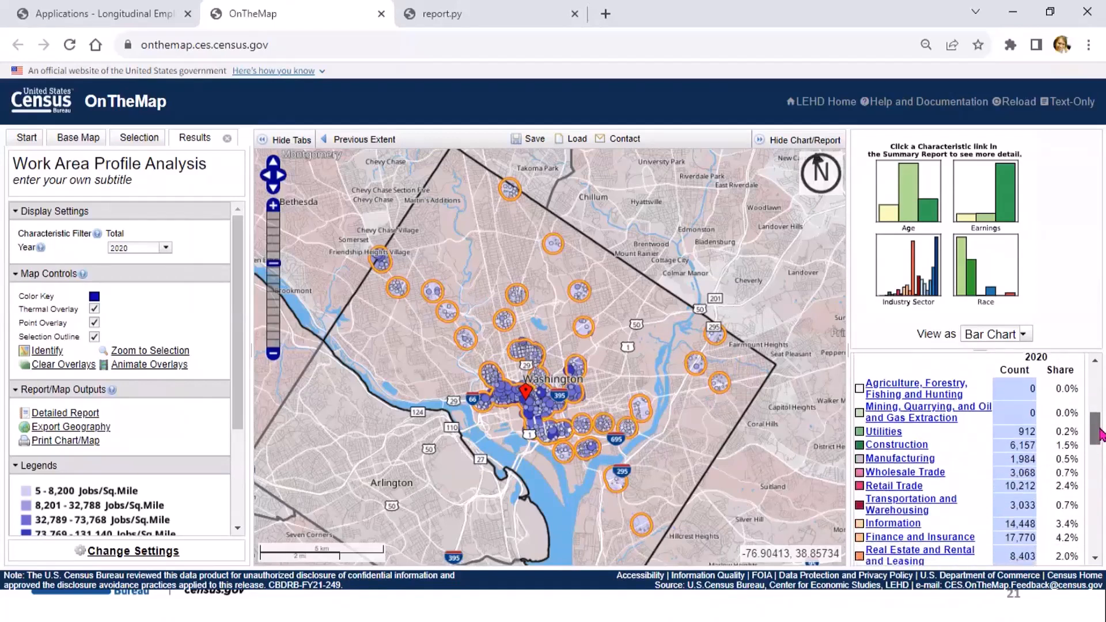
left_click_drag(1100, 434, 1099, 554)
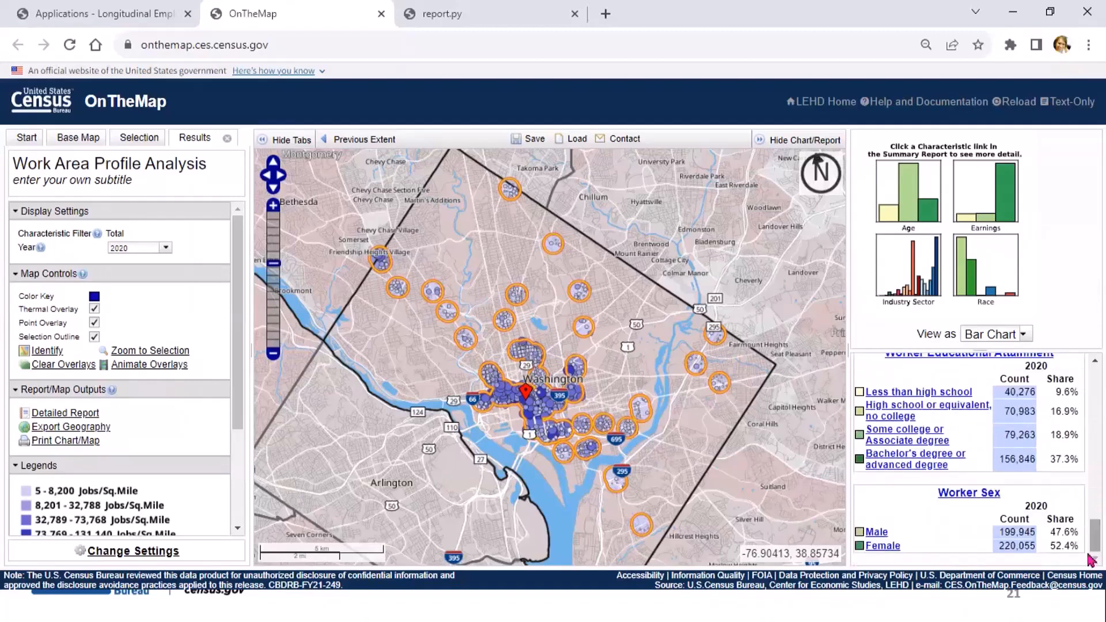
Step: Rerun the Work Area Profile analysis with the job type All Private Jobs and review the Firm Age and Firm Size tables
left_click(133, 551)
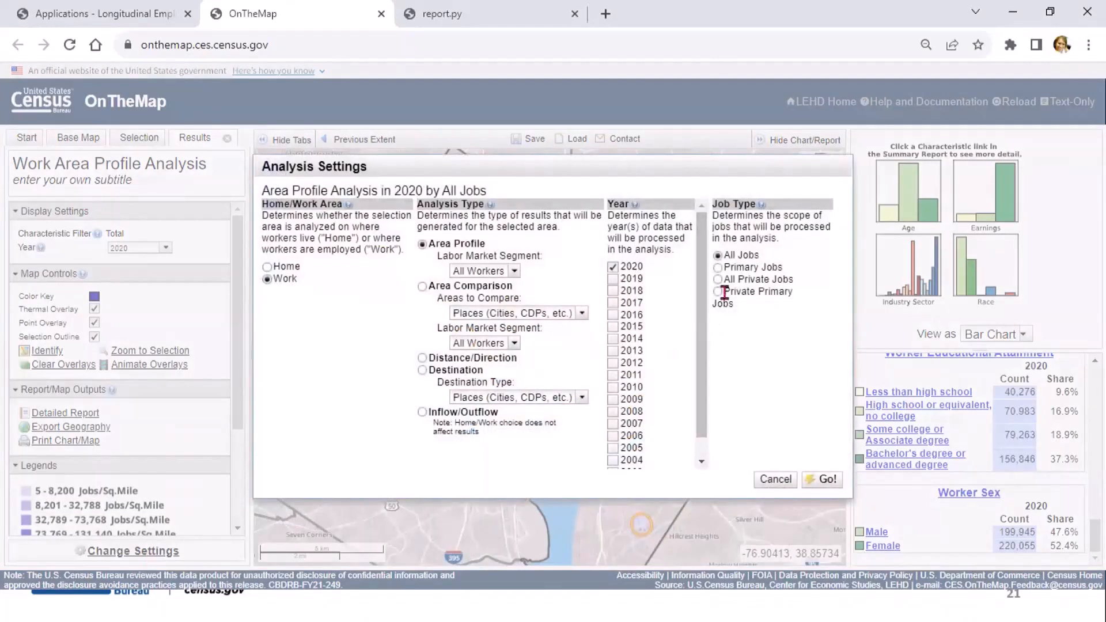
left_click(719, 281)
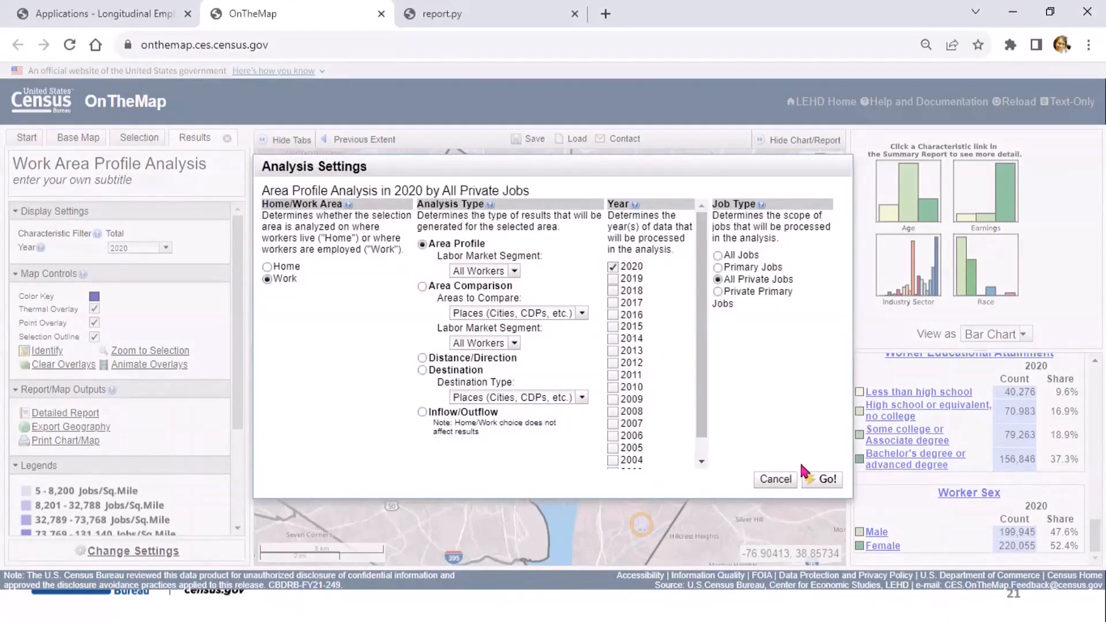
left_click(814, 480)
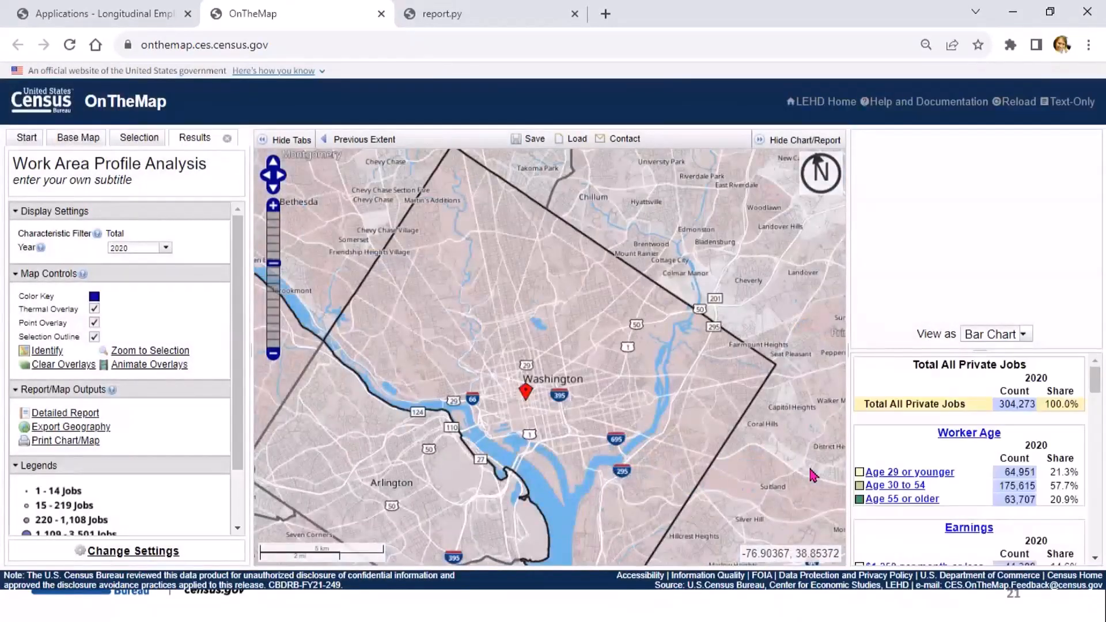
left_click_drag(1100, 383, 1104, 506)
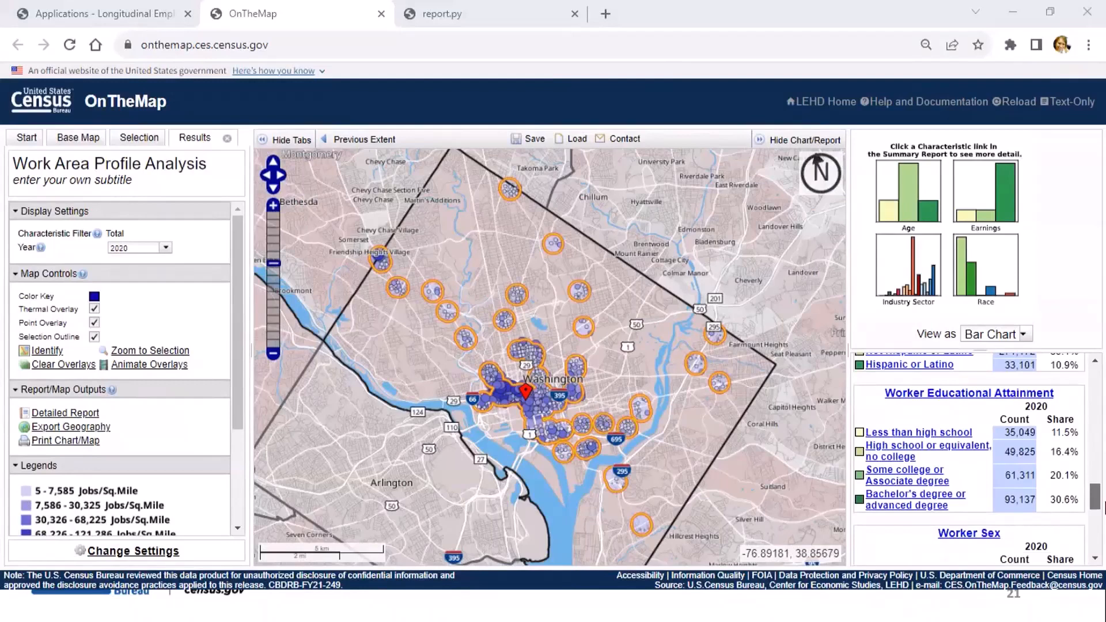
left_click_drag(1104, 507, 1100, 538)
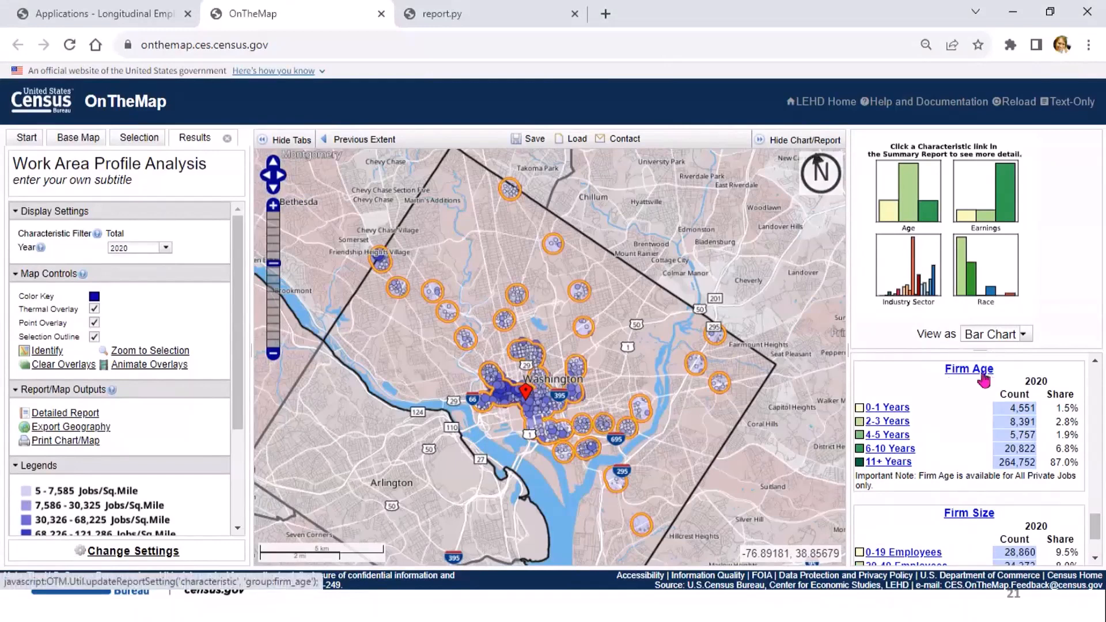
mouse_move(1096, 527)
left_mouse_down()
mouse_move(1098, 536)
mouse_move(1103, 523)
left_mouse_up()
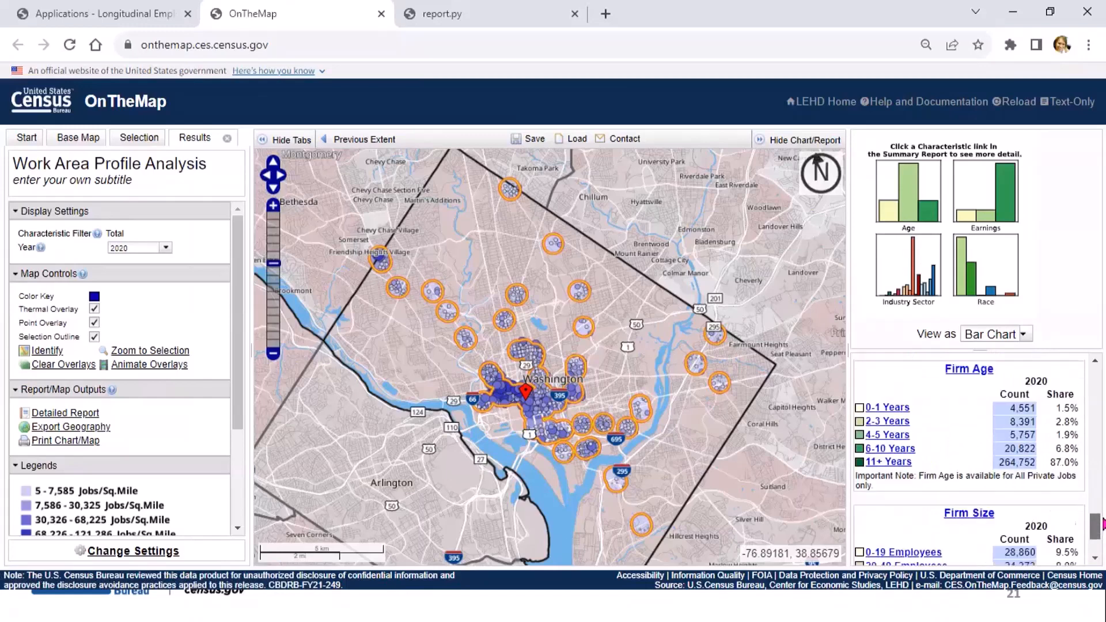
scroll(1025, 522, "down", 1)
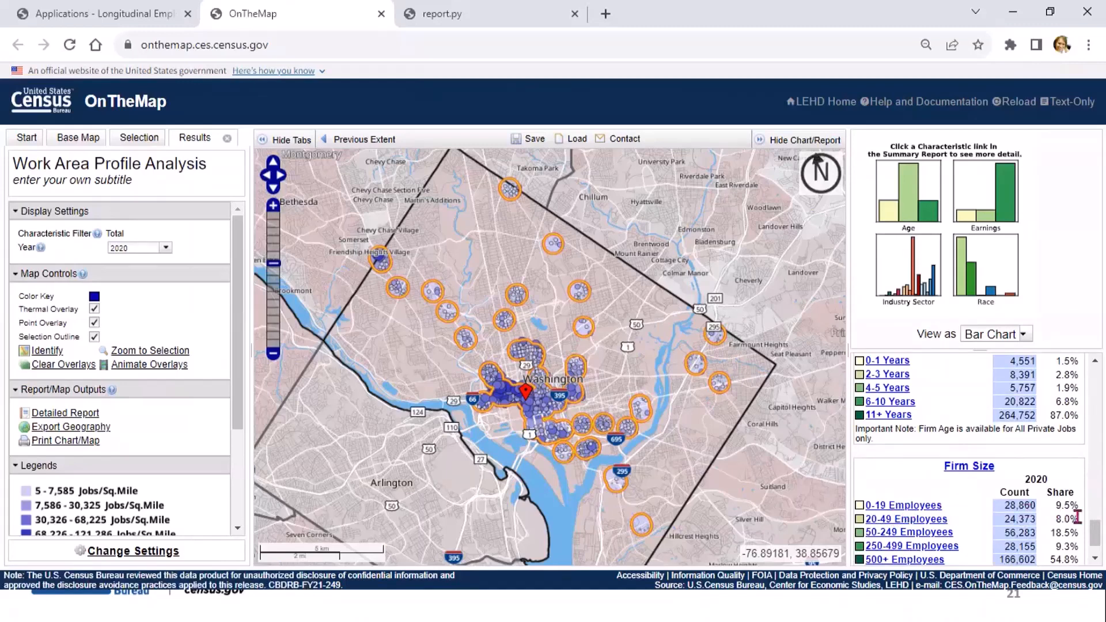
Step: Read the important notes under the Firm Size table and return to the start of the report
scroll(1094, 535, "down", 1)
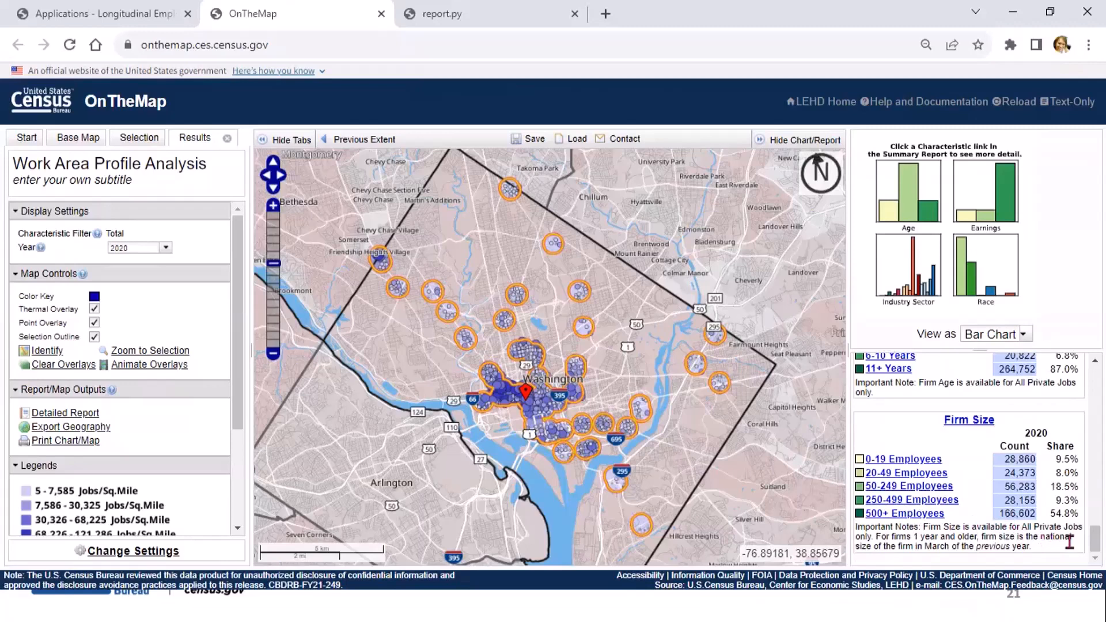
left_click_drag(1096, 545, 1099, 378)
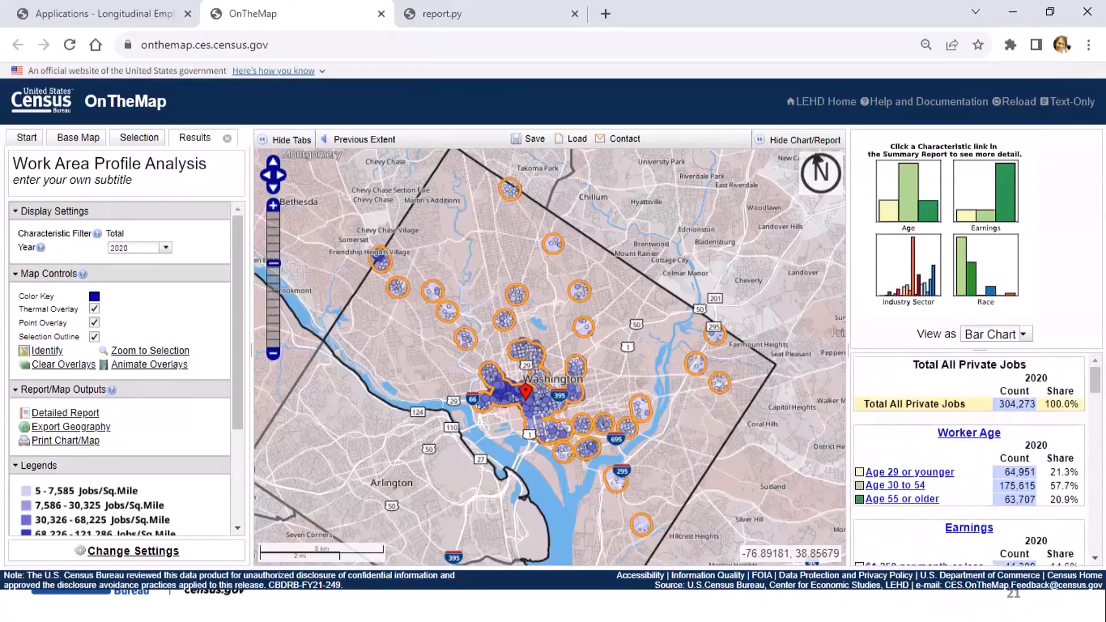
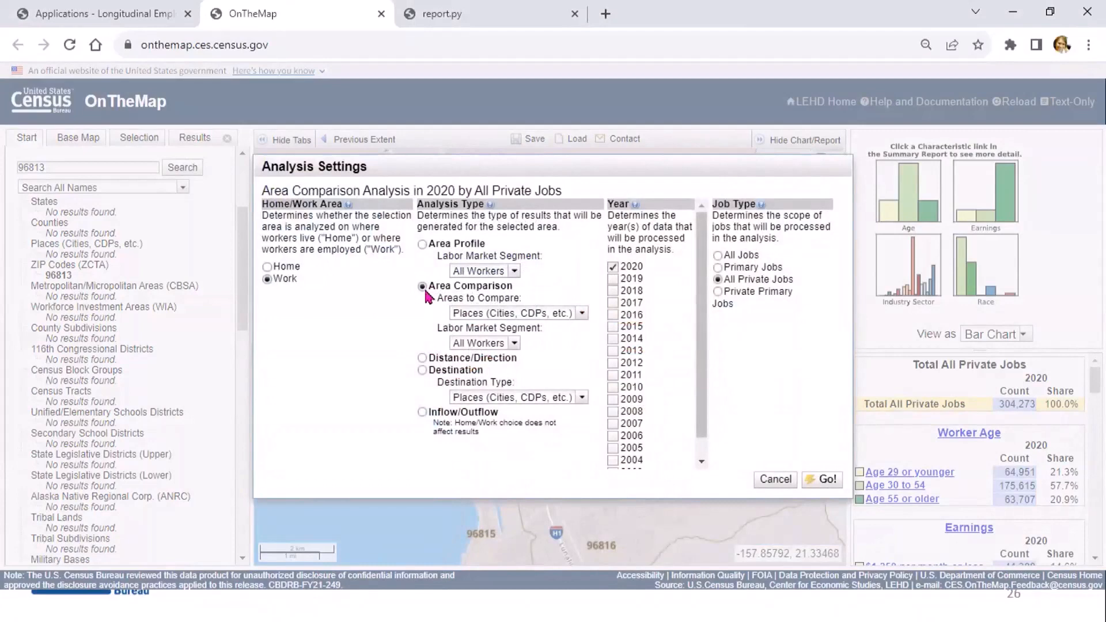
Step: Run a Work Area Comparison by ZIP Codes (ZCTA) for 96813 with All Private Jobs in 2020, and set the number of results to Top 50
left_click(582, 318)
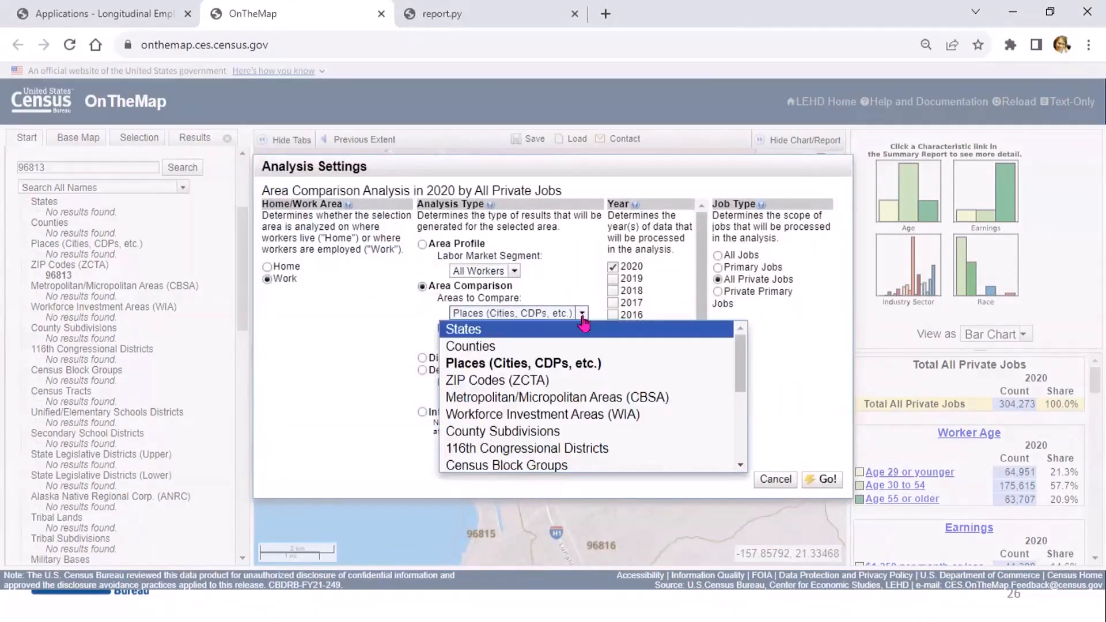
left_click(519, 382)
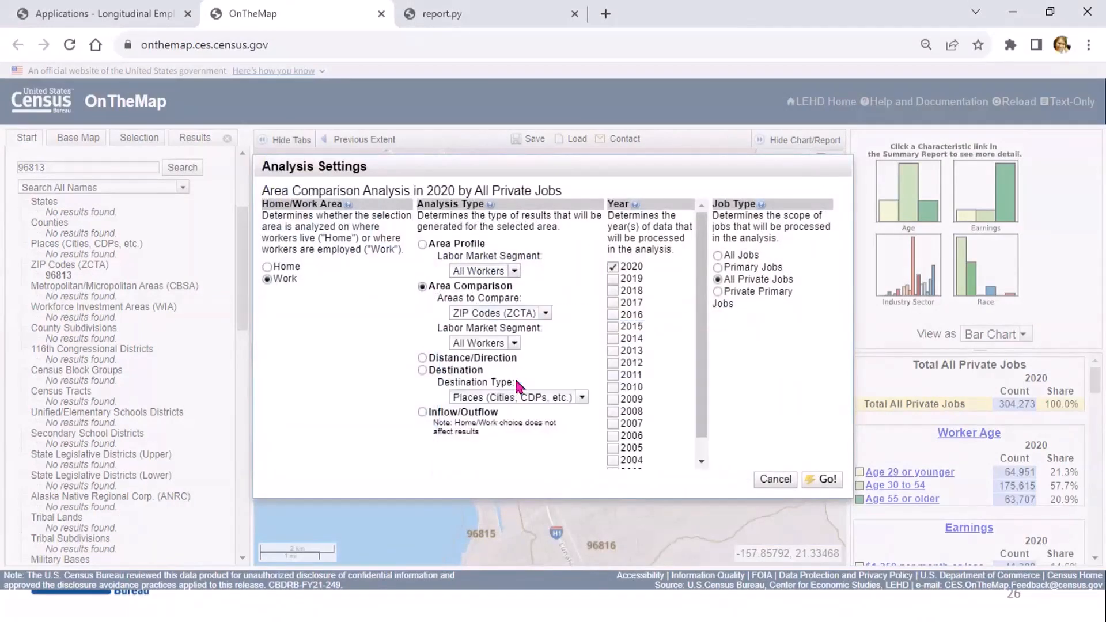
left_click(827, 480)
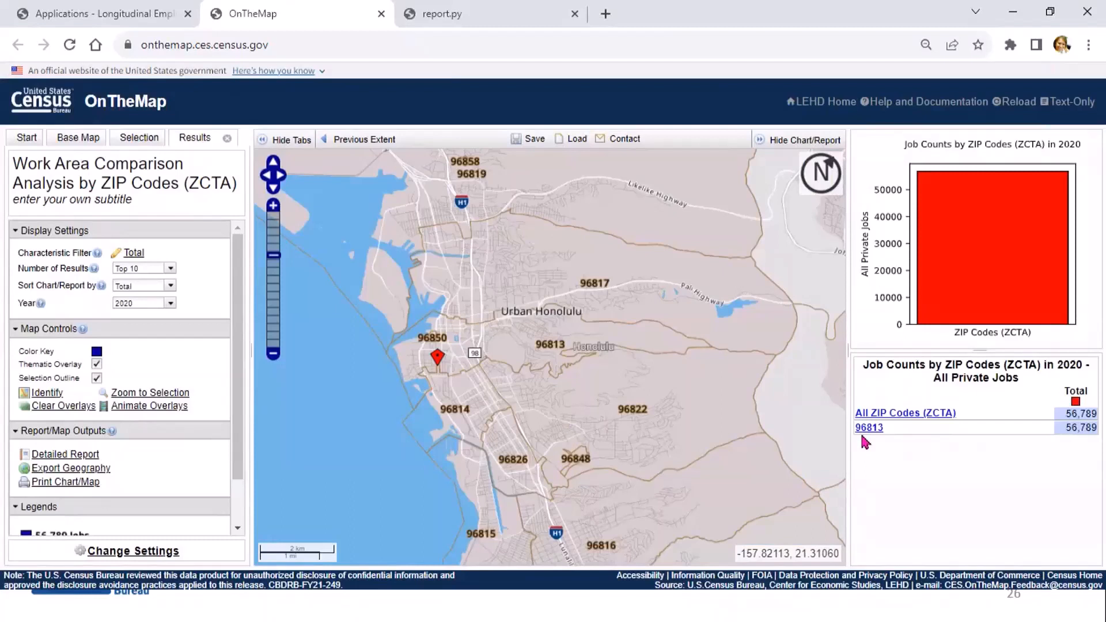
left_click(169, 270)
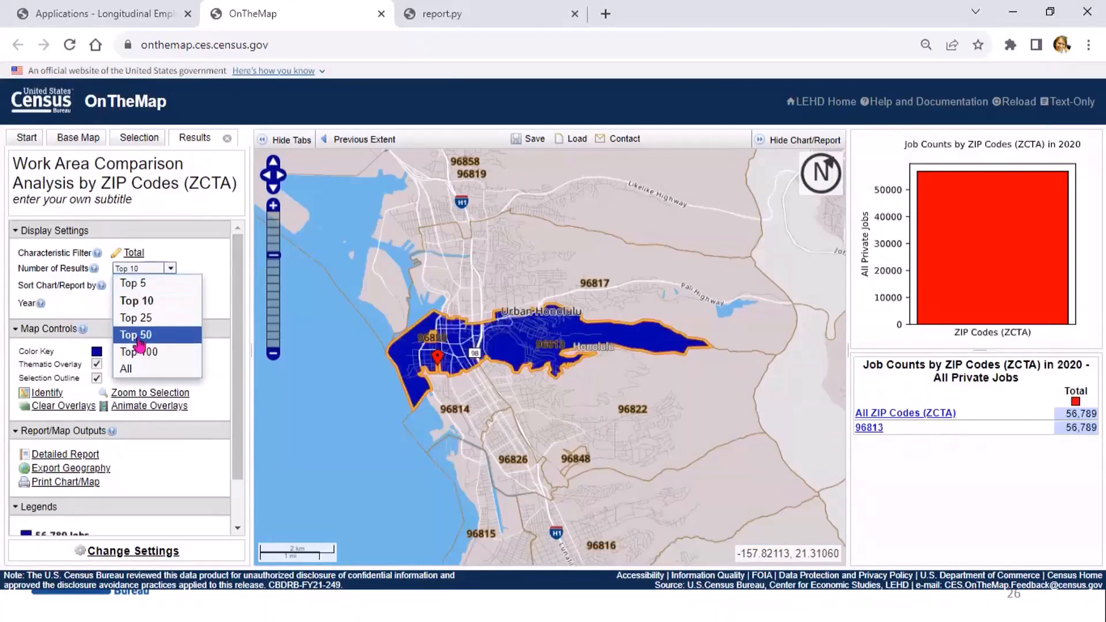
left_click(143, 335)
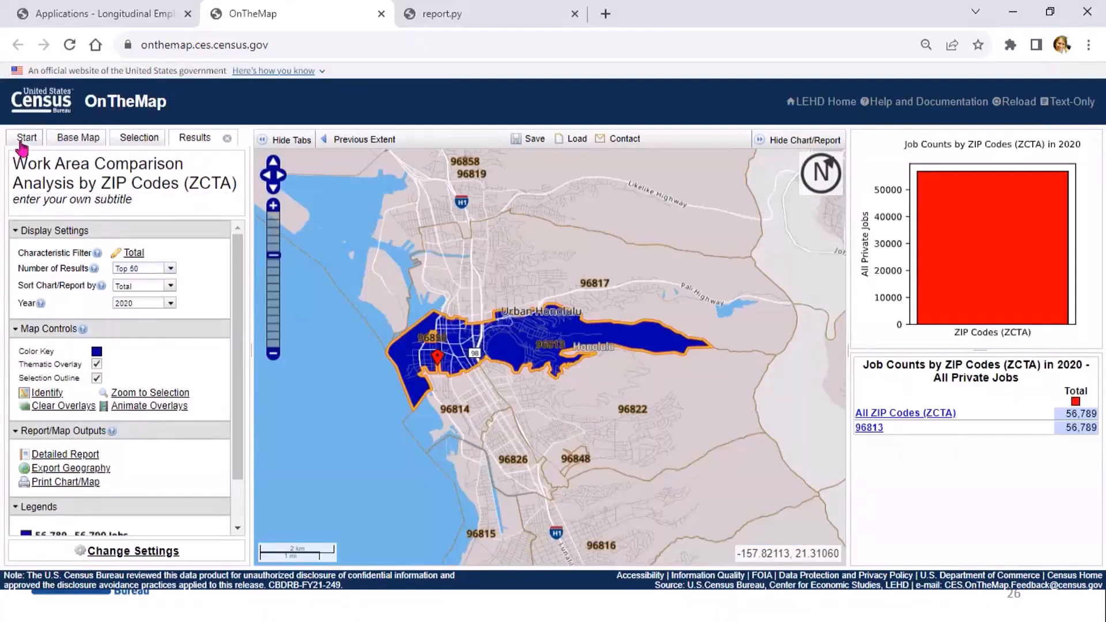
Step: Replace the 96813 search with a search of all names for honolulu
left_click_drag(22, 147, 43, 164)
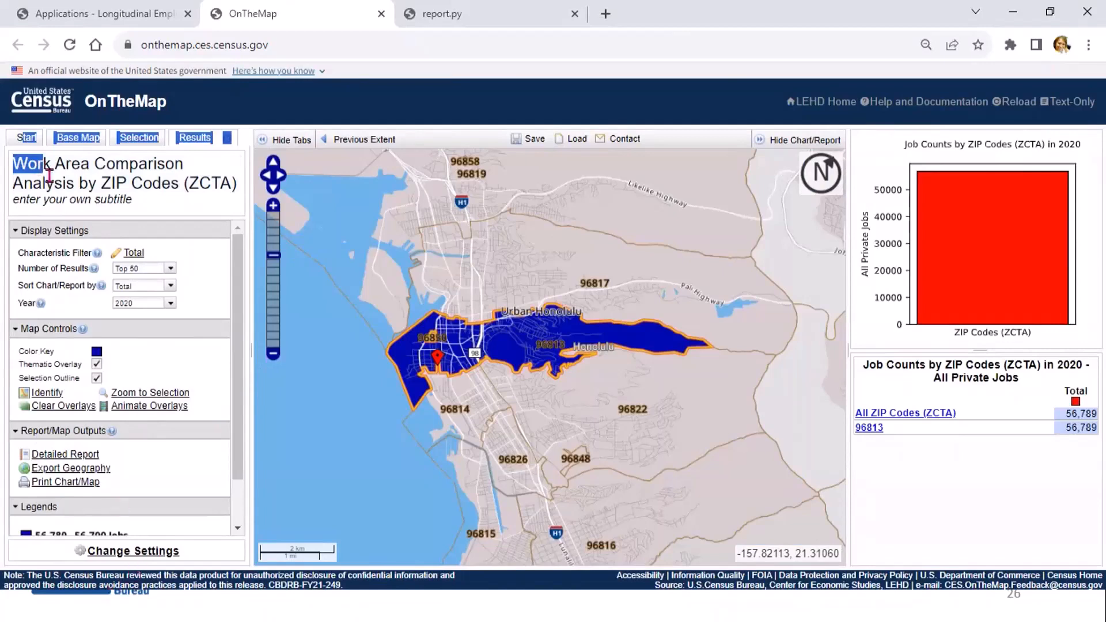
left_click(27, 138)
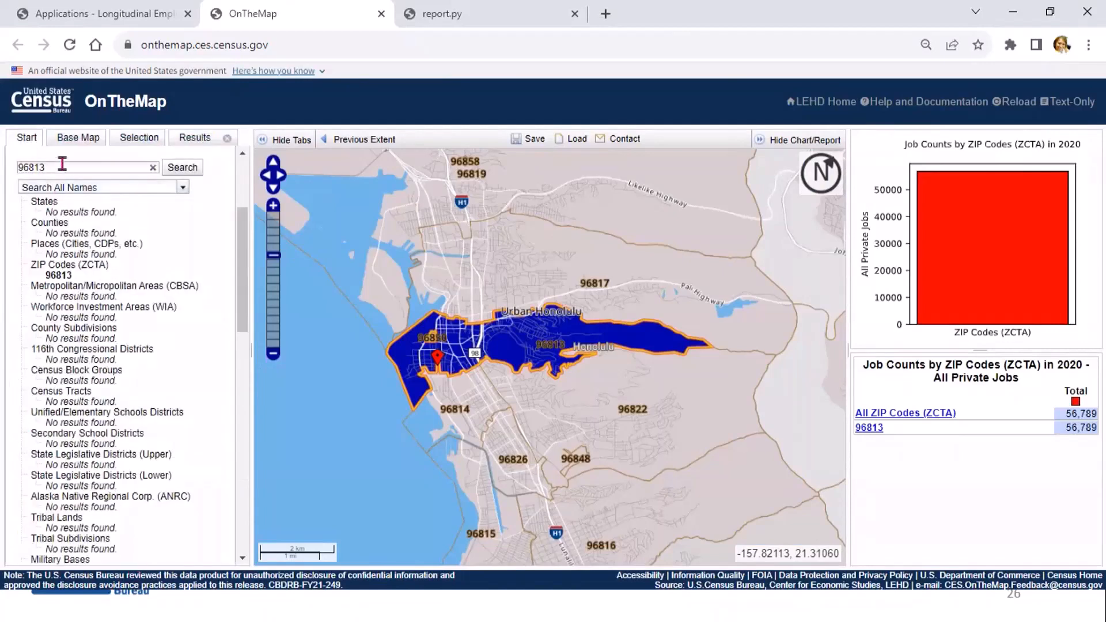
left_click(25, 165)
double_click(25, 166)
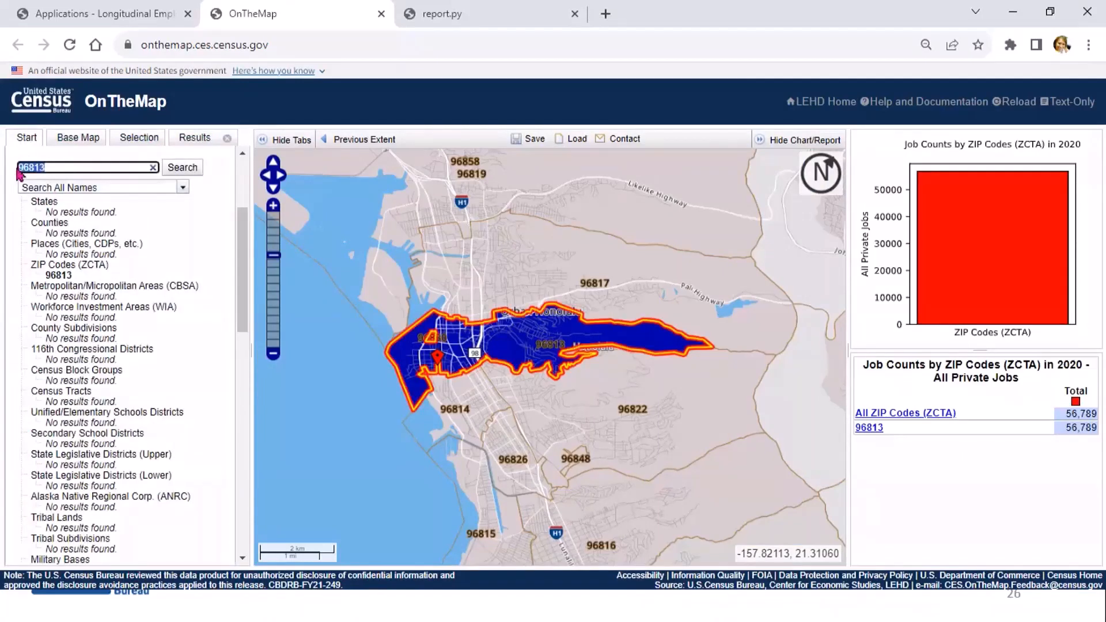
type("honolulu")
key("Return")
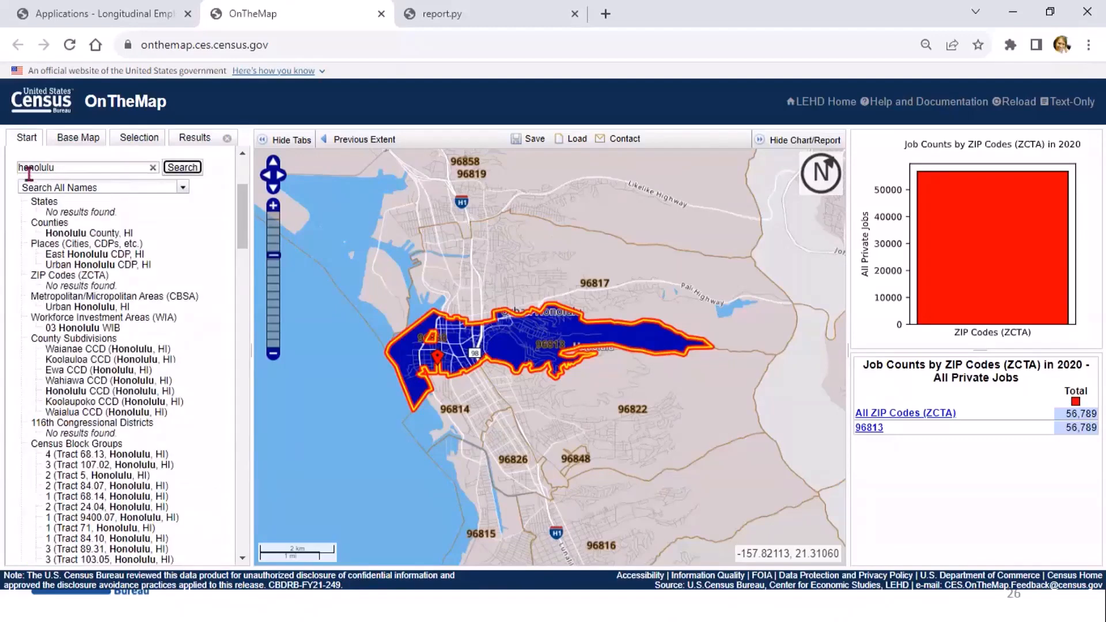
Step: Select Honolulu County, HI and run the Work Area Comparison by ZIP Codes (ZCTA) for All Private Jobs in 2020
left_click(66, 233)
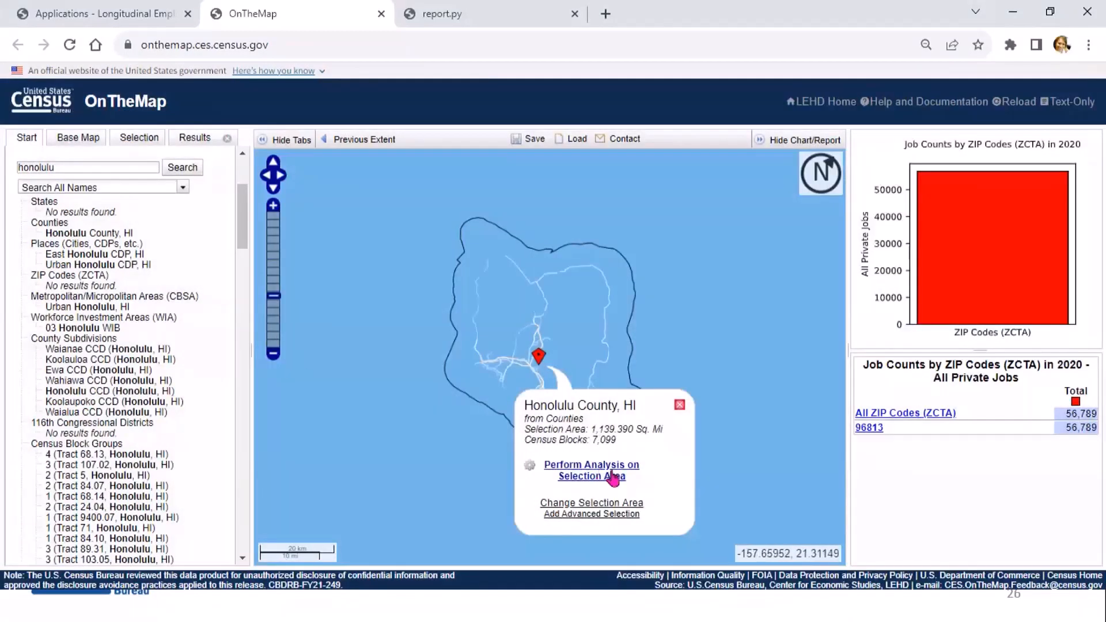
left_click(613, 477)
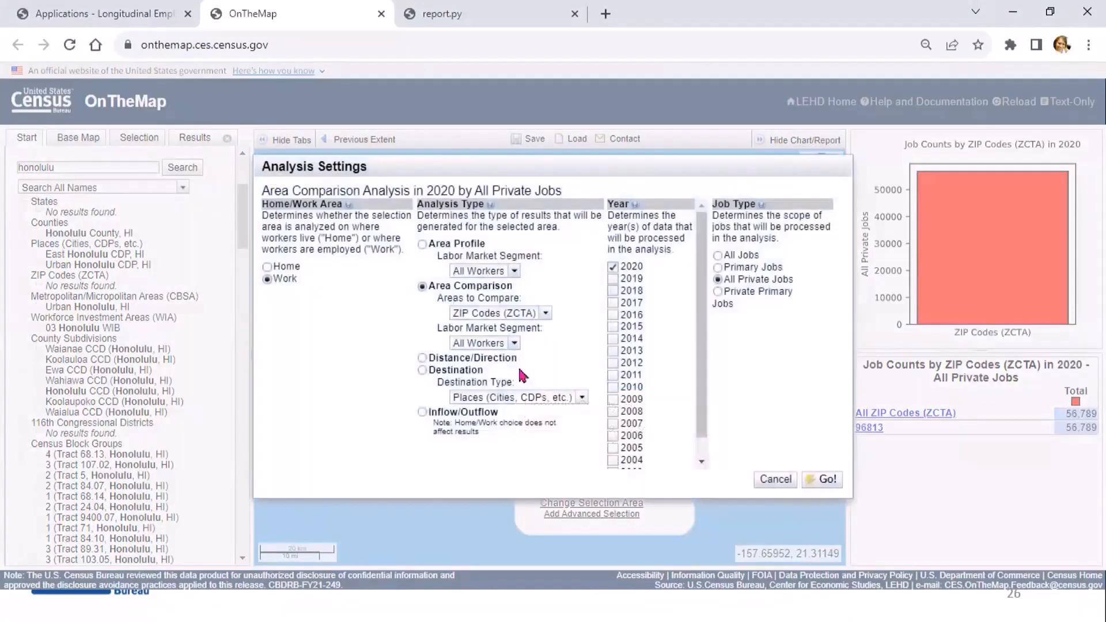
left_click(827, 480)
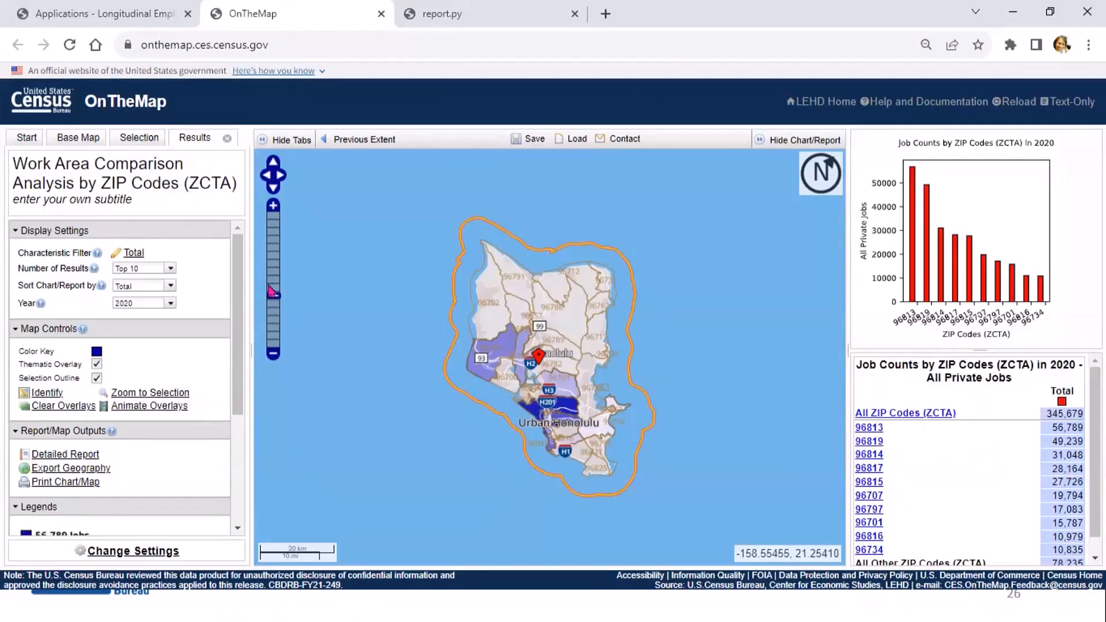
Step: Look over the number-of-results options, view the Detailed Report of the Honolulu County ZIP code comparison, and close it
left_click(170, 269)
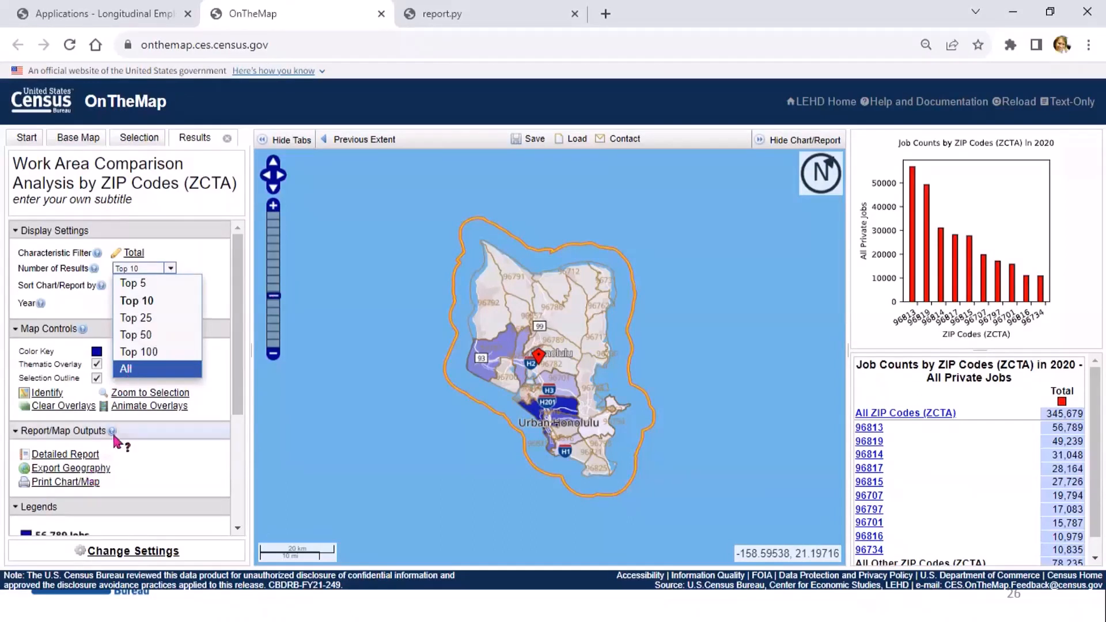
left_click(66, 455)
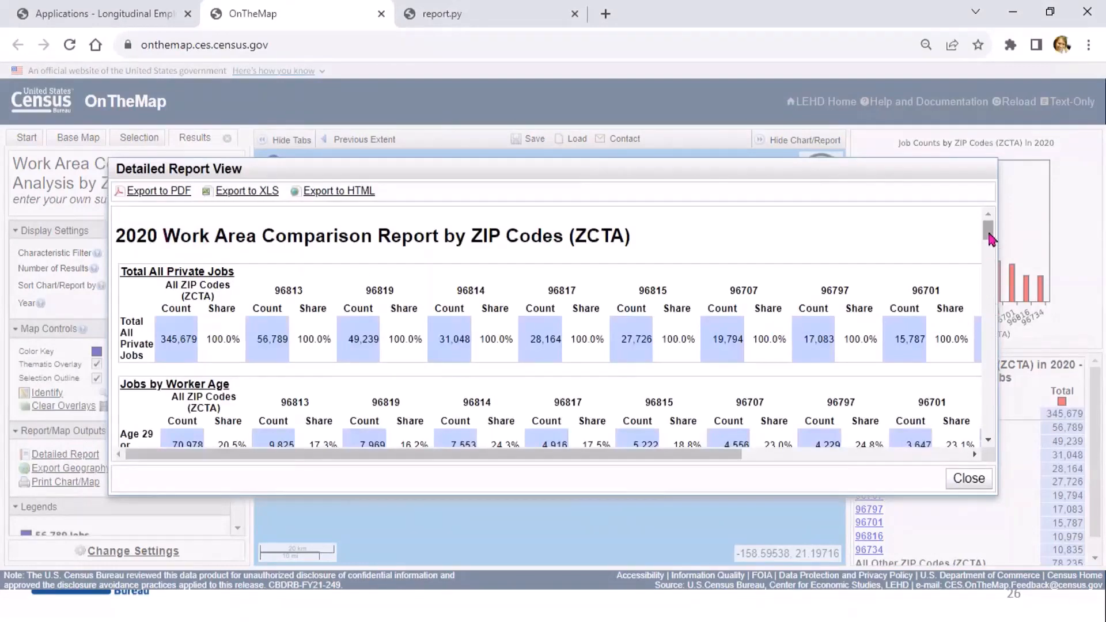
mouse_move(986, 243)
left_mouse_down()
mouse_move(990, 421)
mouse_move(989, 230)
left_mouse_up()
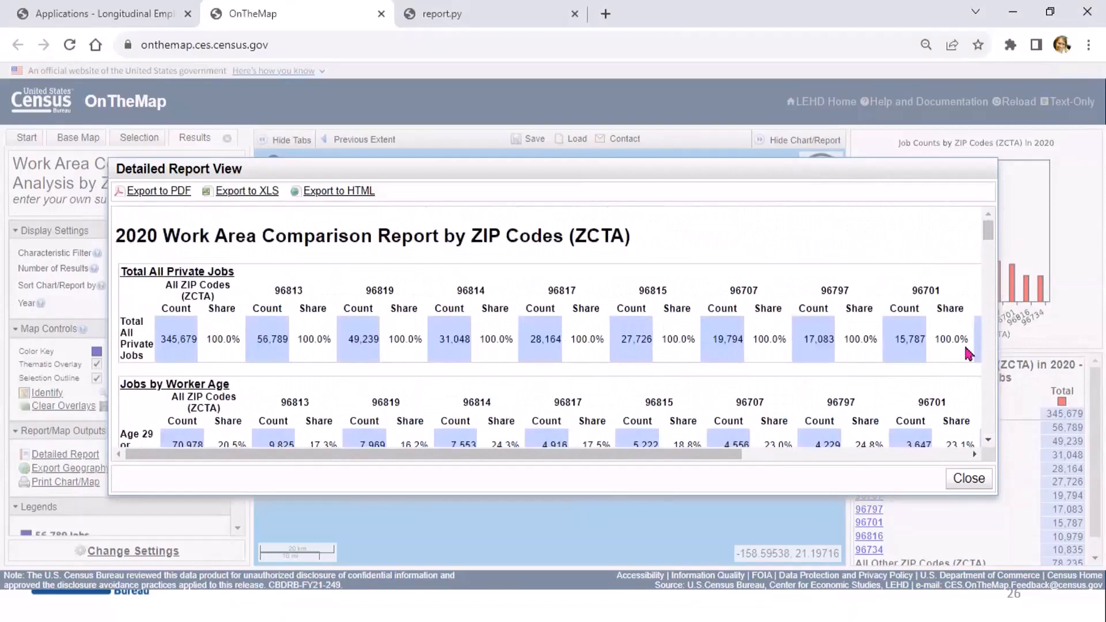
left_click(967, 478)
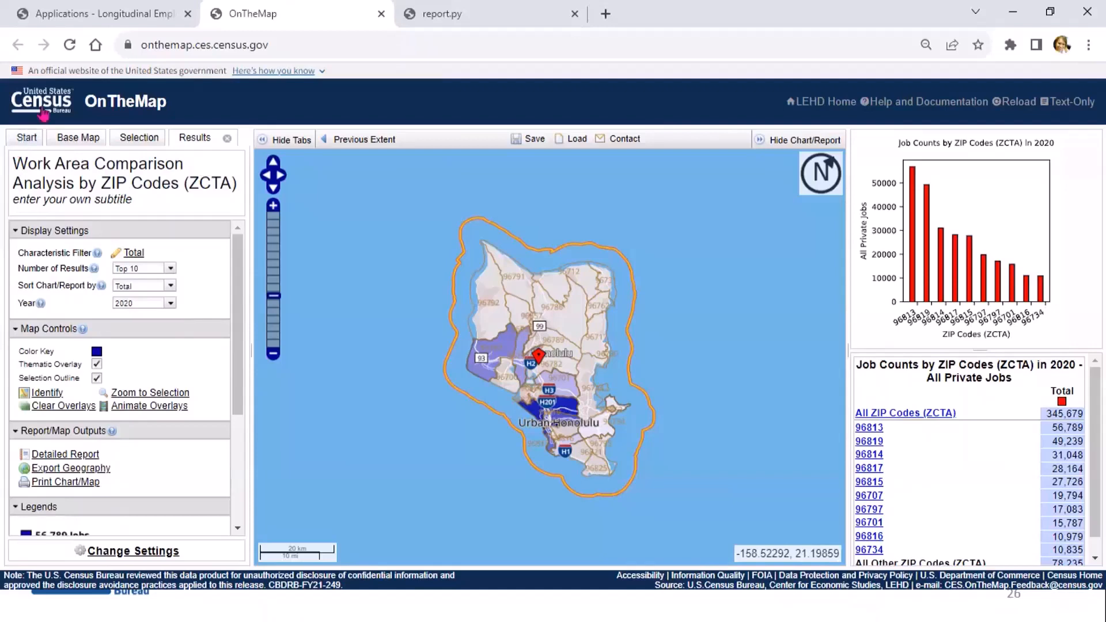
Step: Reopen the analysis settings and examine the Area Comparison choices for areas to compare and labor market segment
left_click(124, 552)
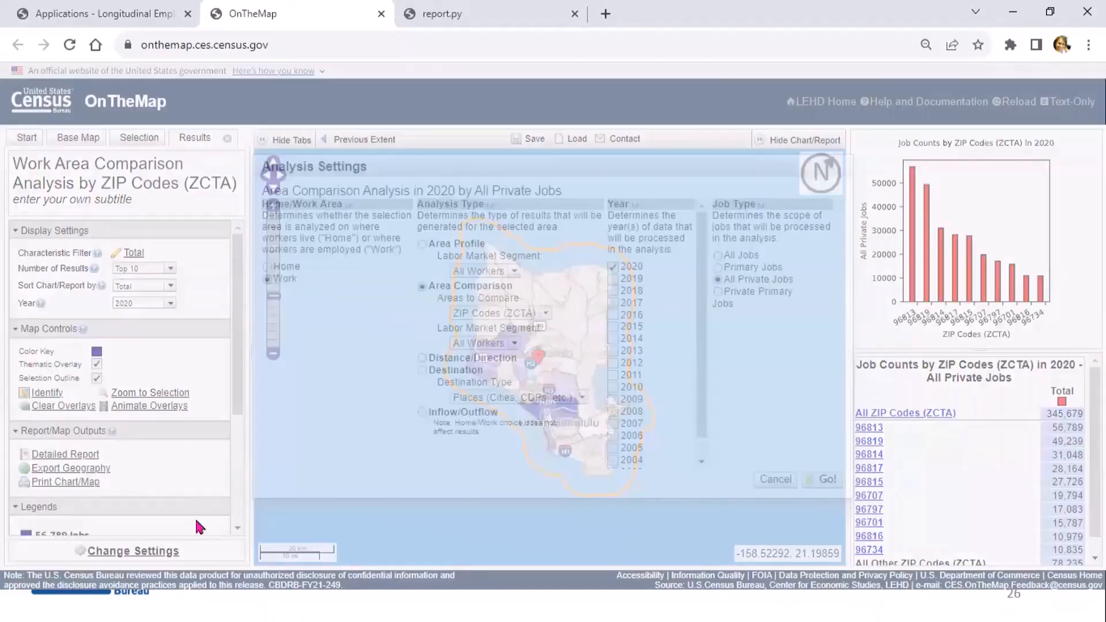
left_click(545, 314)
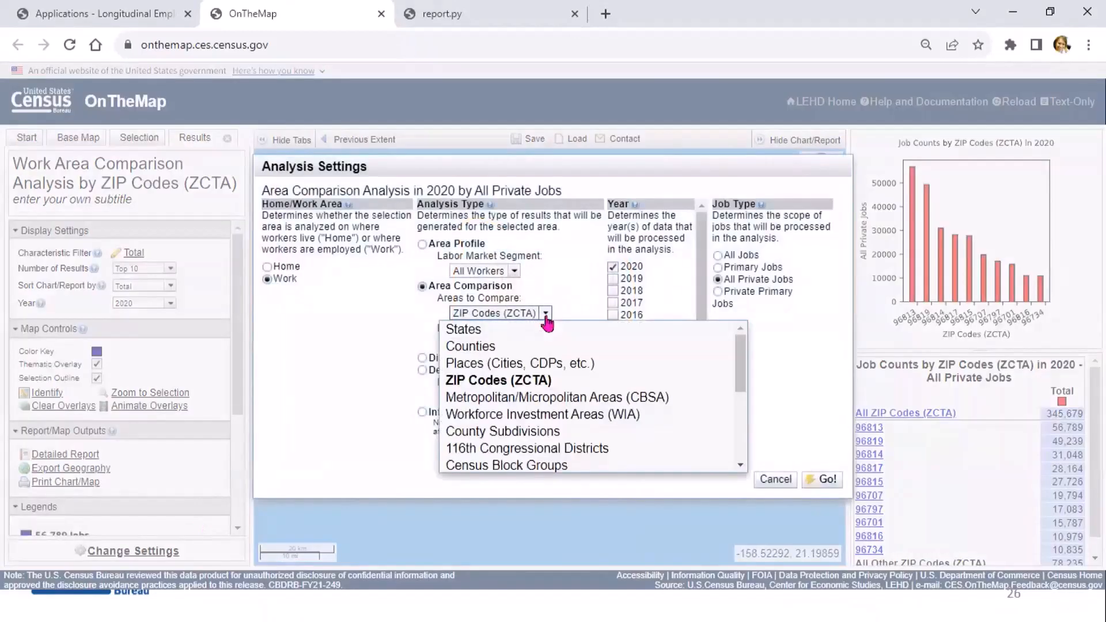
left_click(545, 312)
left_click(518, 344)
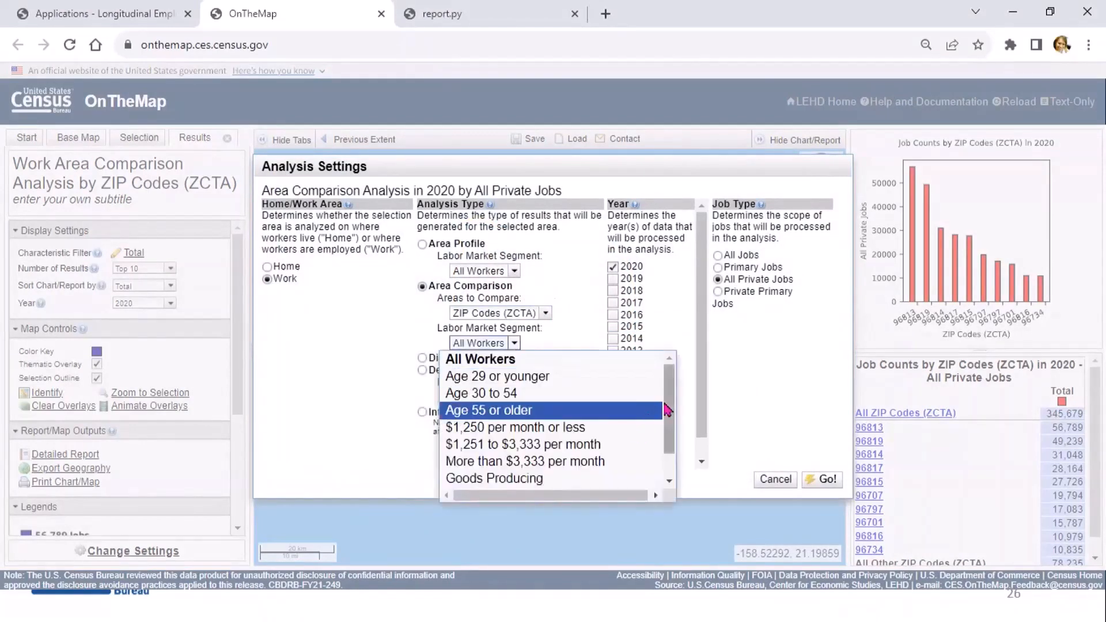
left_click_drag(666, 425, 666, 389)
left_click(568, 273)
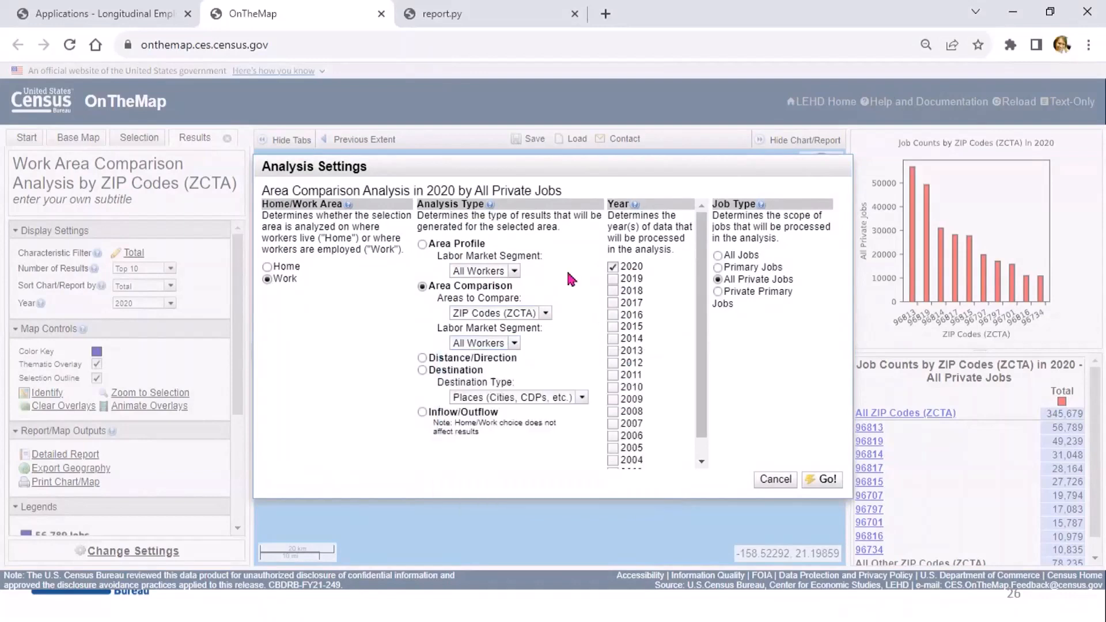
Step: Rerun the Honolulu County analysis as a Work Area Profile of All Private Jobs in 2020 and review the NAICS Industry Sector table
left_click(424, 245)
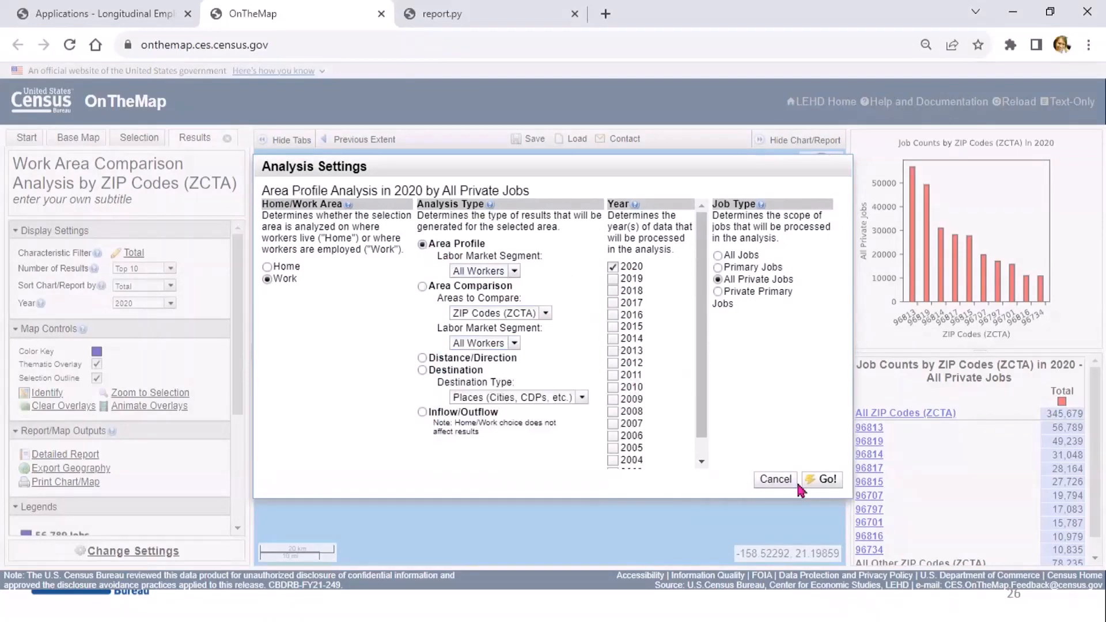
left_click(822, 479)
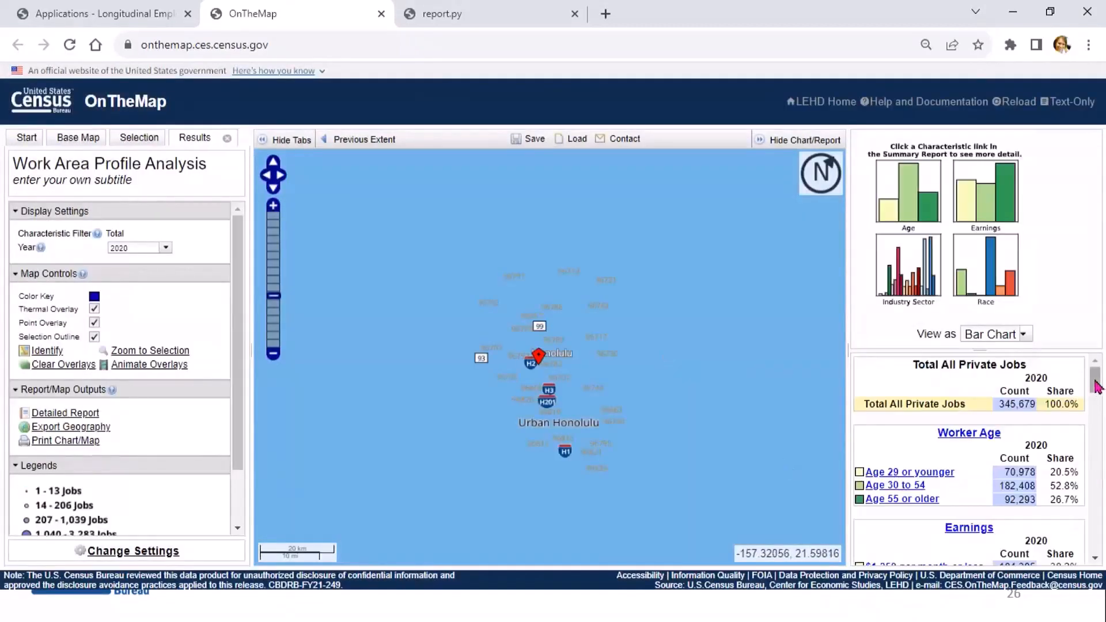
left_click_drag(1096, 385, 1096, 419)
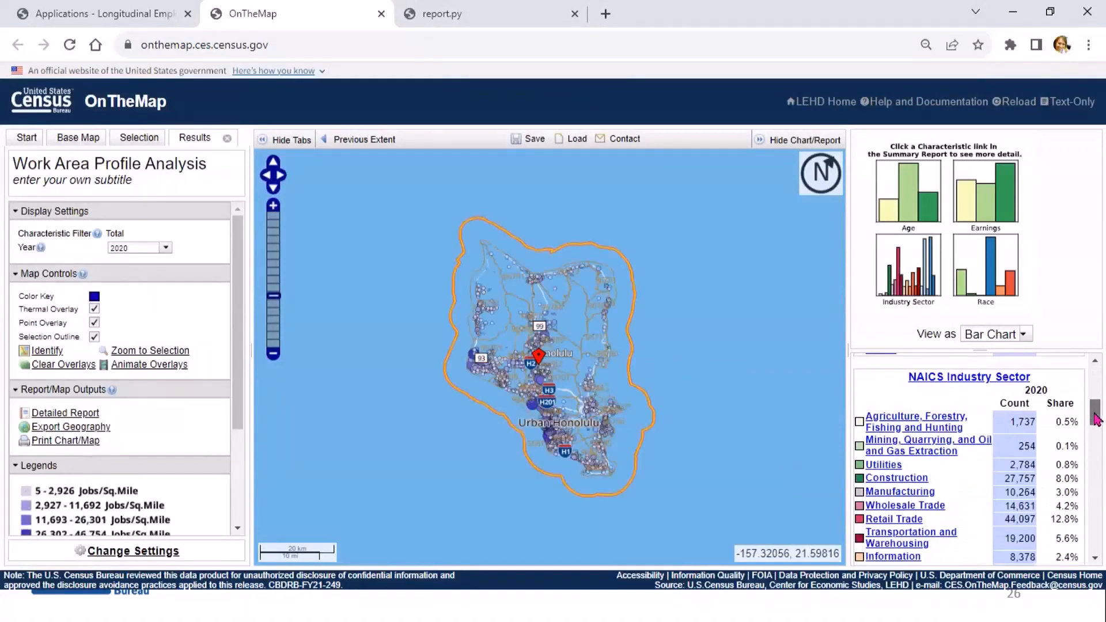
left_click_drag(1096, 419, 1096, 425)
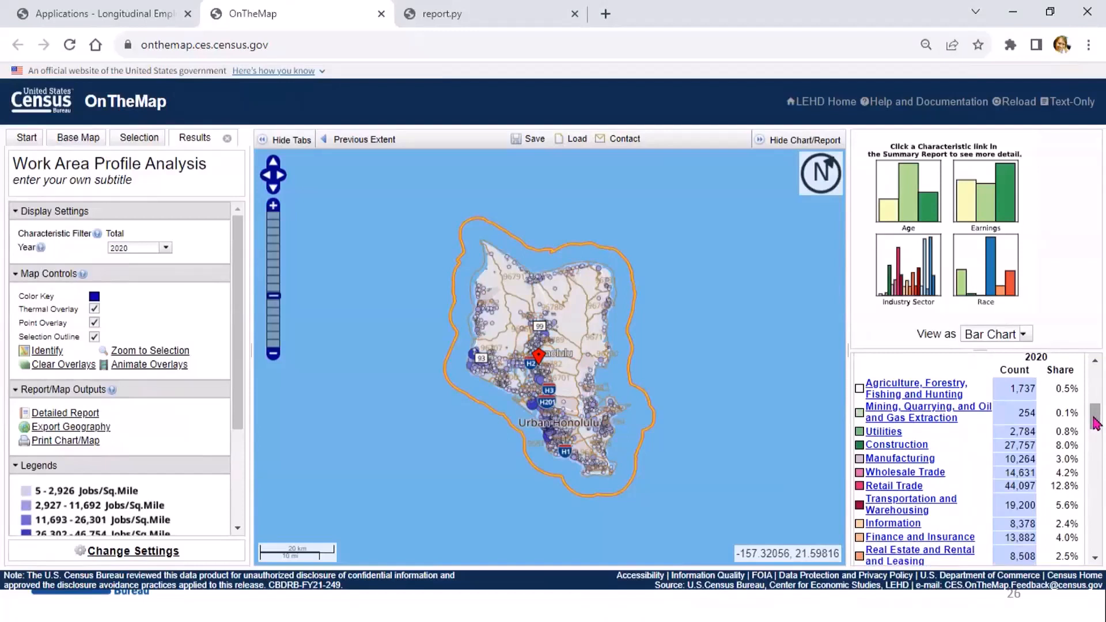
left_click_drag(1093, 417, 1095, 433)
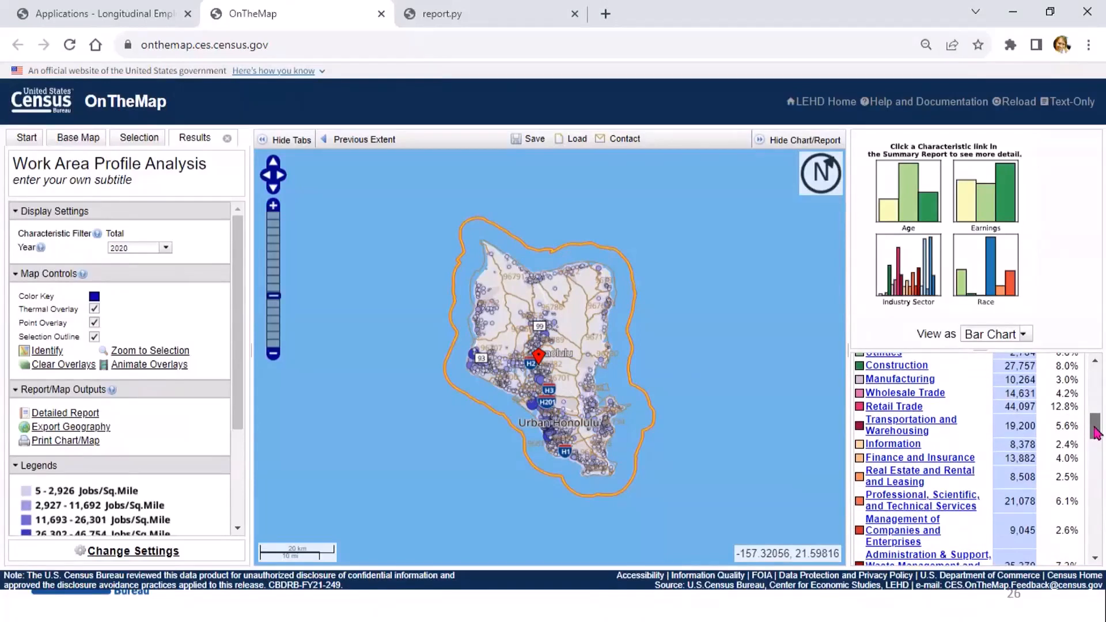
left_click_drag(1095, 433, 1099, 459)
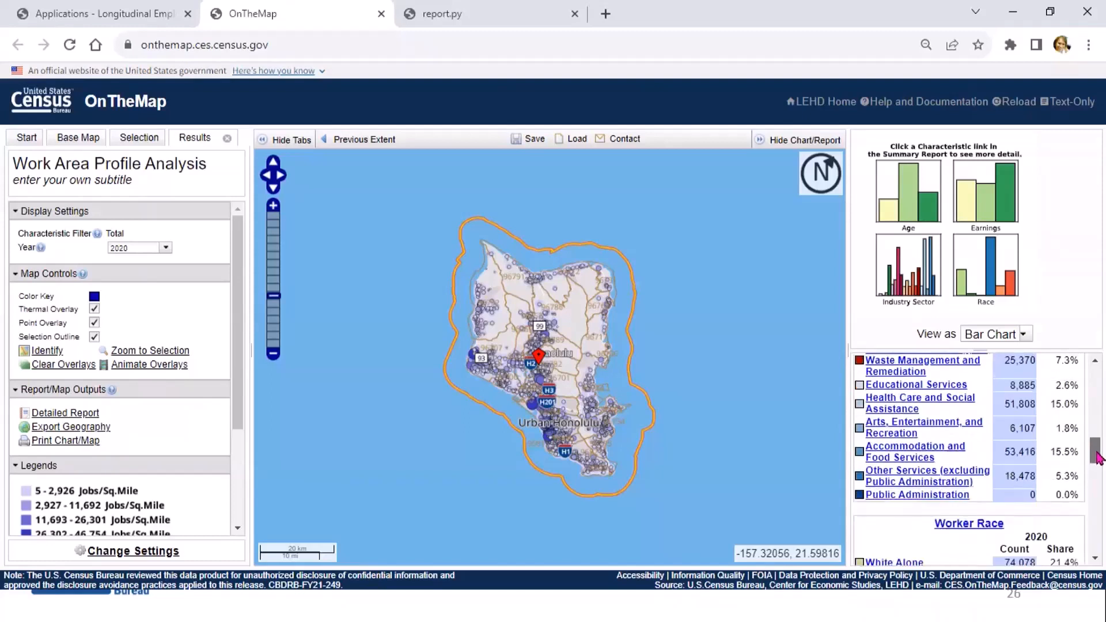